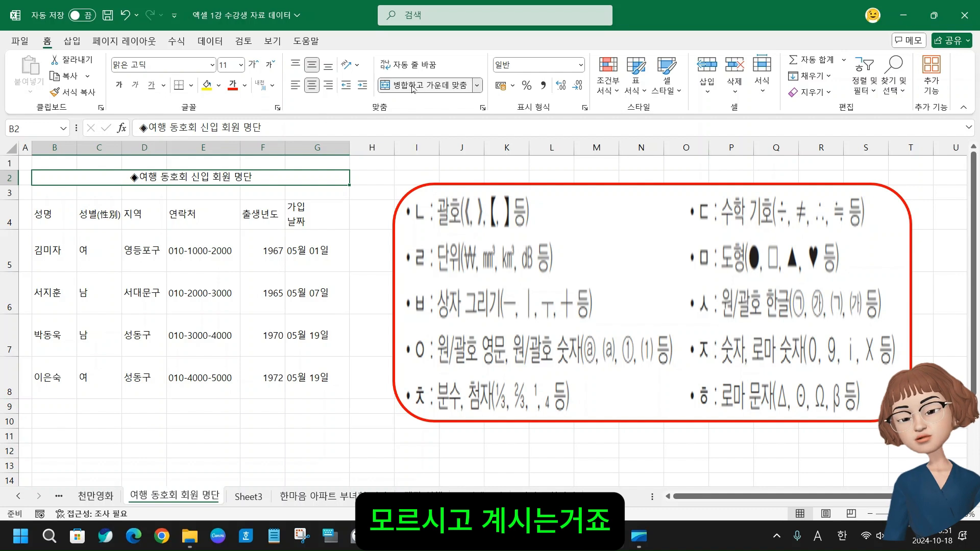
# Remove the merge and centering from the title cells B2:G2
pyautogui.click(426, 86)
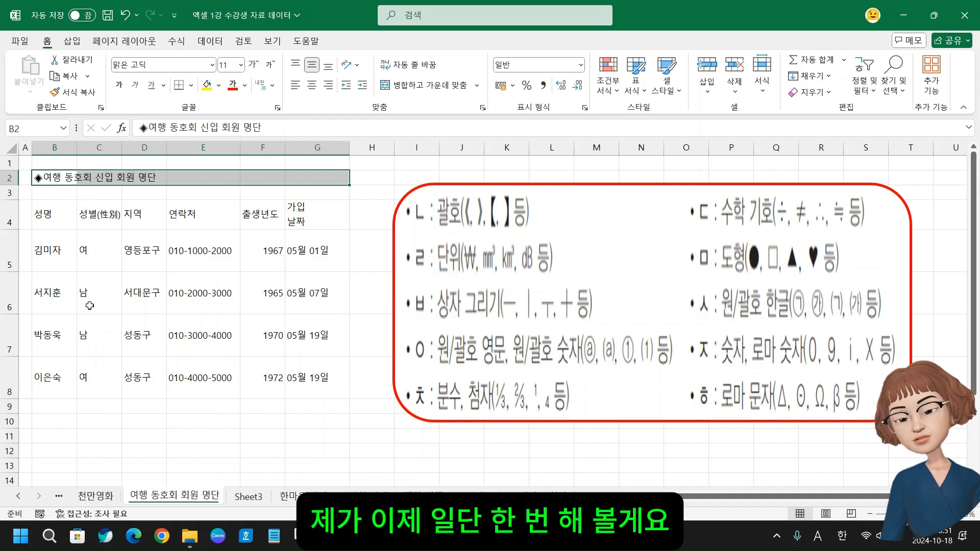
# Compare the formula bar contents for header cells B4 and C4 and the empty cell C9
pyautogui.click(43, 225)
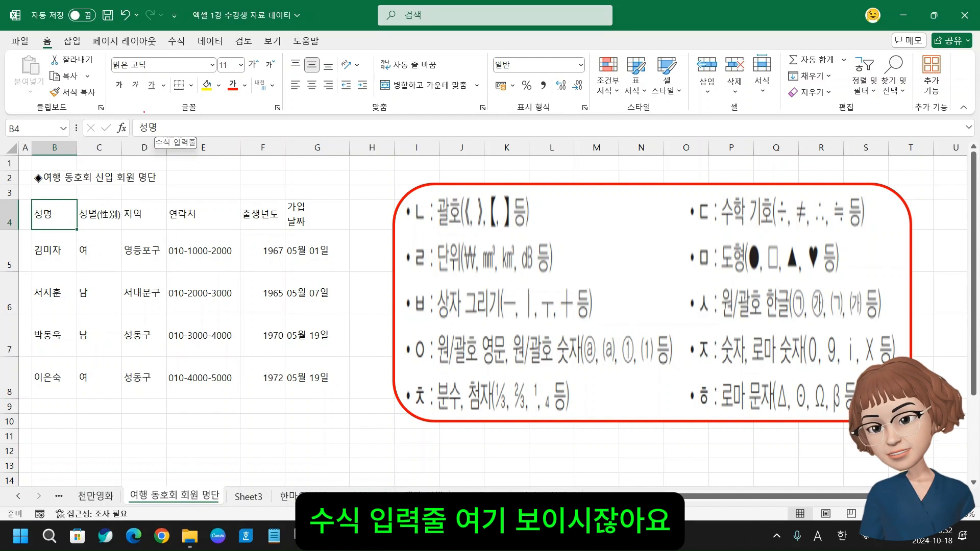
pyautogui.moveTo(134, 119)
pyautogui.mouseDown()
pyautogui.moveTo(182, 117)
pyautogui.moveTo(153, 139)
pyautogui.moveTo(131, 140)
pyautogui.moveTo(179, 146)
pyautogui.moveTo(199, 132)
pyautogui.mouseUp()
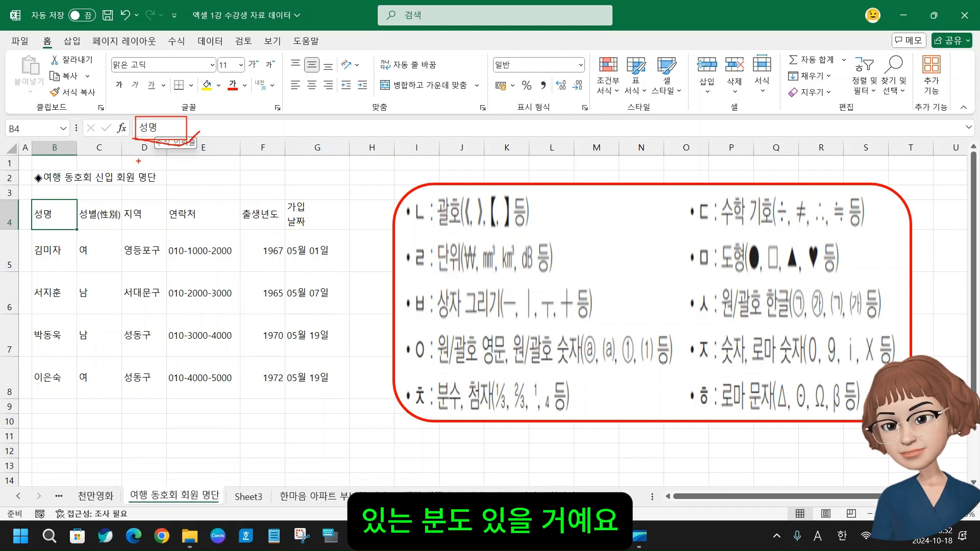
pyautogui.hotkey('ctrl', 'z')
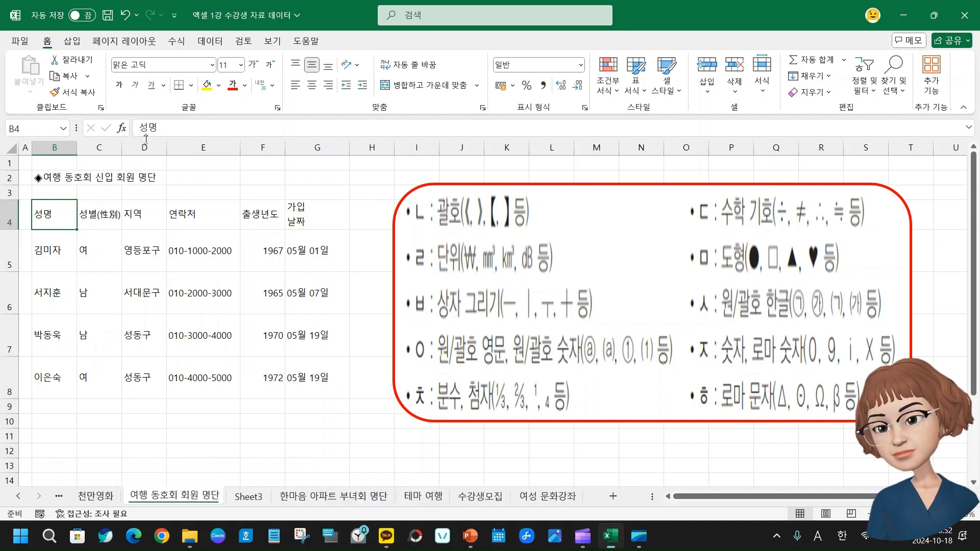
pyautogui.click(97, 219)
pyautogui.click(97, 406)
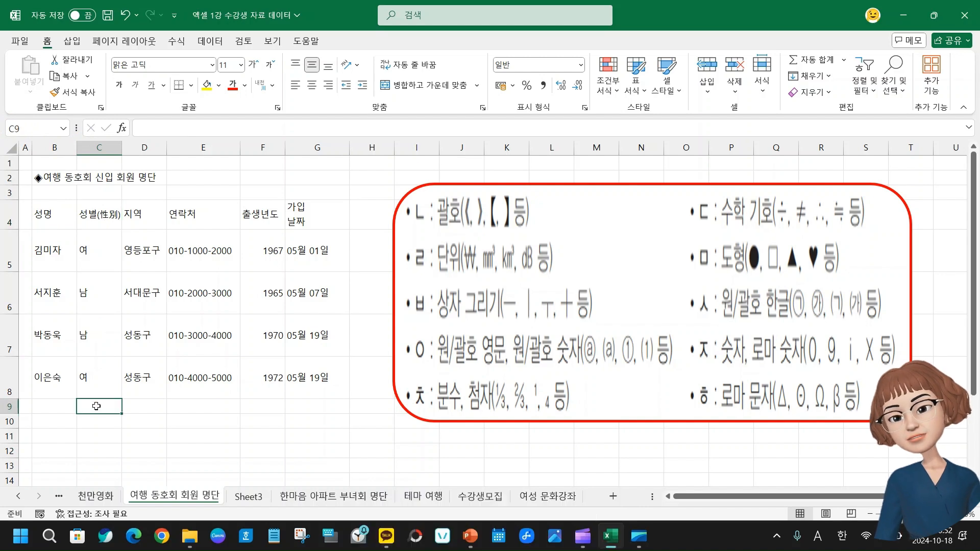
# Replace the header text in cell B4 with 이름 using the formula bar
pyautogui.click(51, 220)
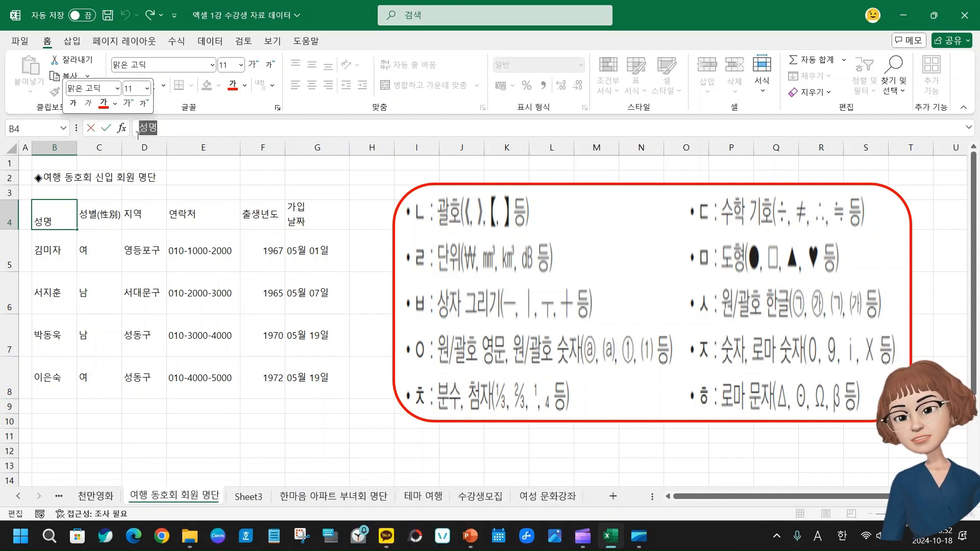
pyautogui.moveTo(139, 128); pyautogui.dragTo(216, 128)
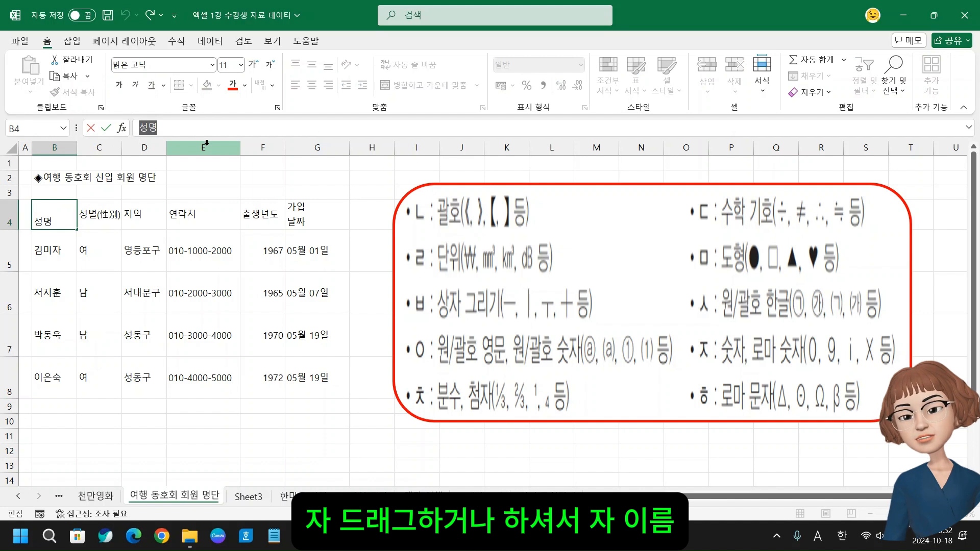
pyautogui.write('d')
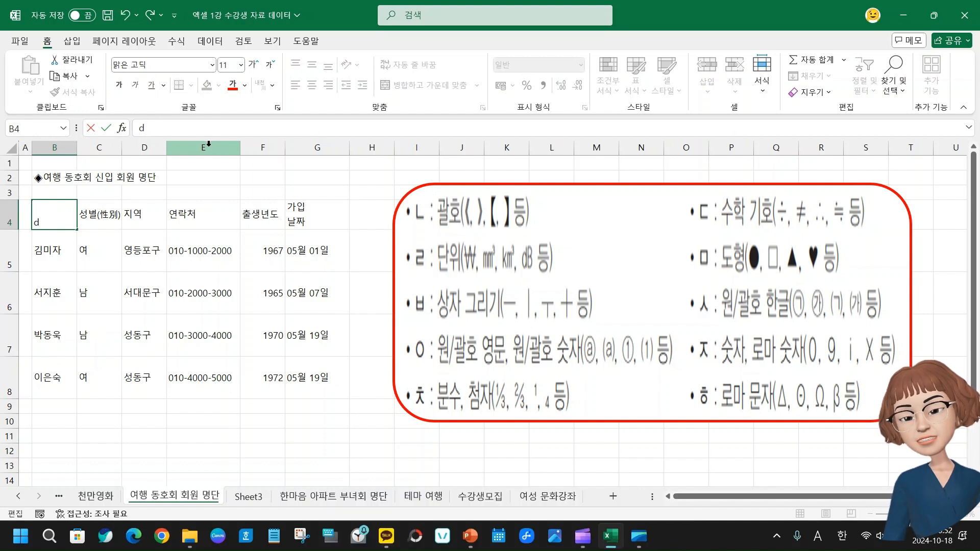
pyautogui.press('BackSpace')
pyautogui.press('Hangul')
pyautogui.write('이름')
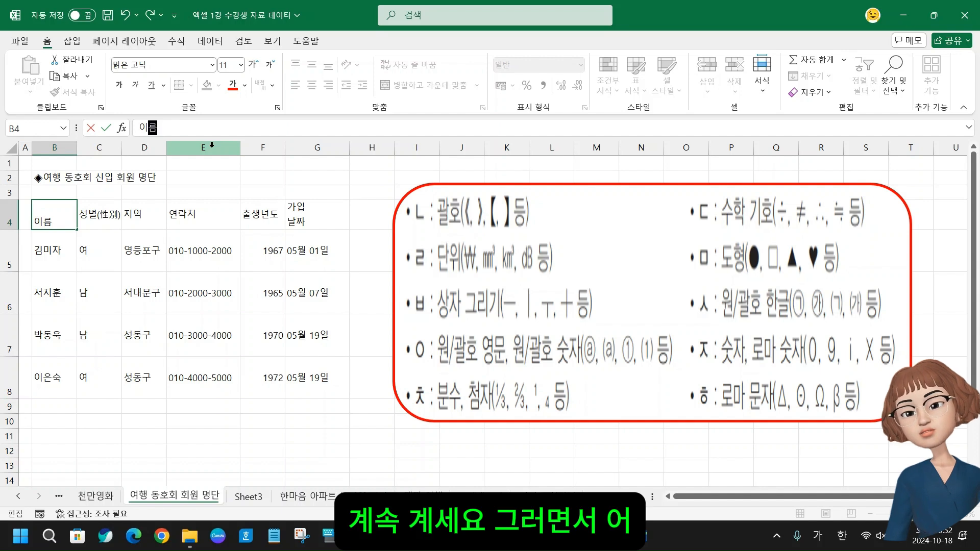
pyautogui.press('Return')
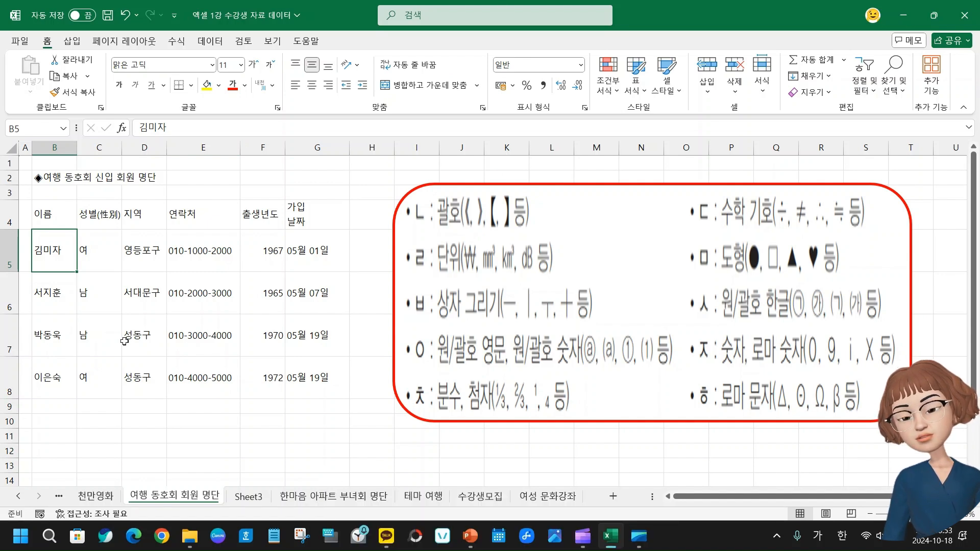
pyautogui.click(149, 300)
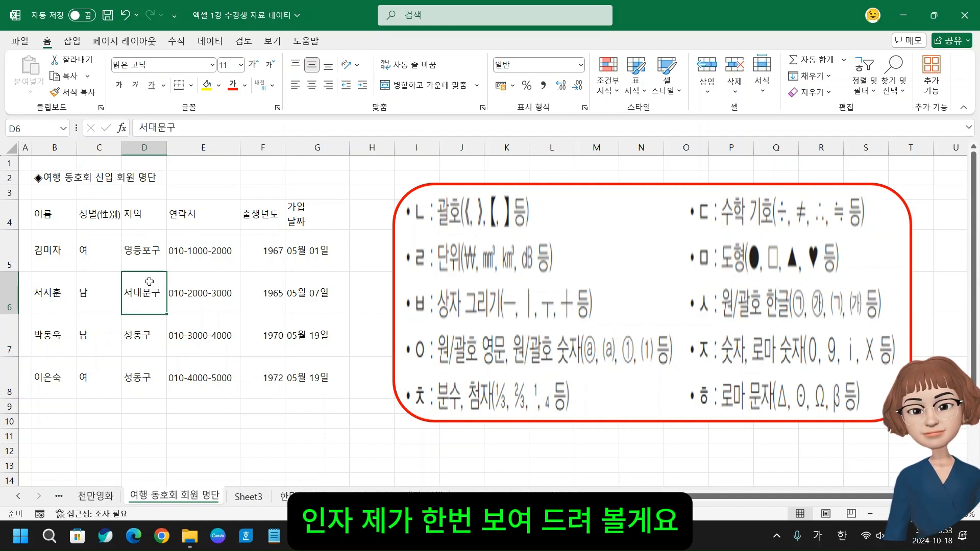
pyautogui.click(147, 128)
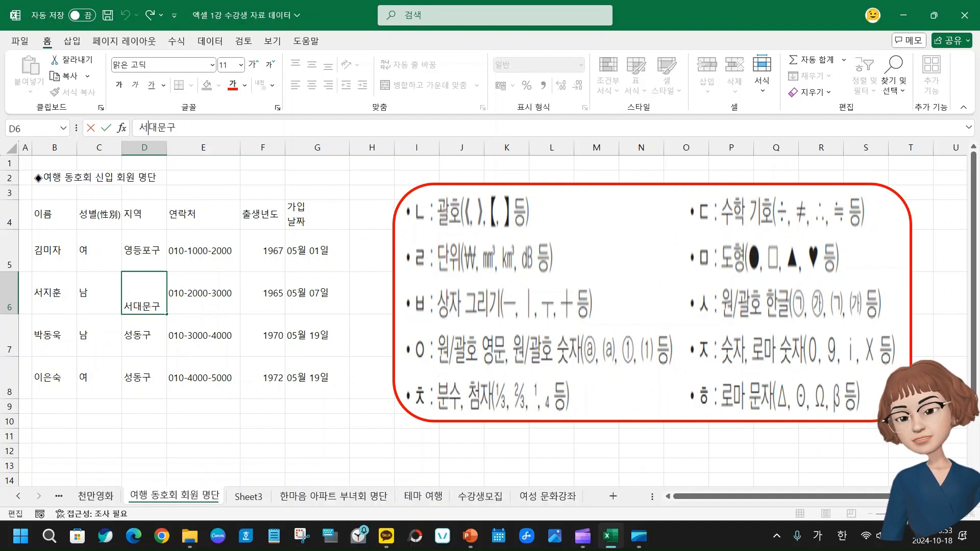
pyautogui.click(103, 260)
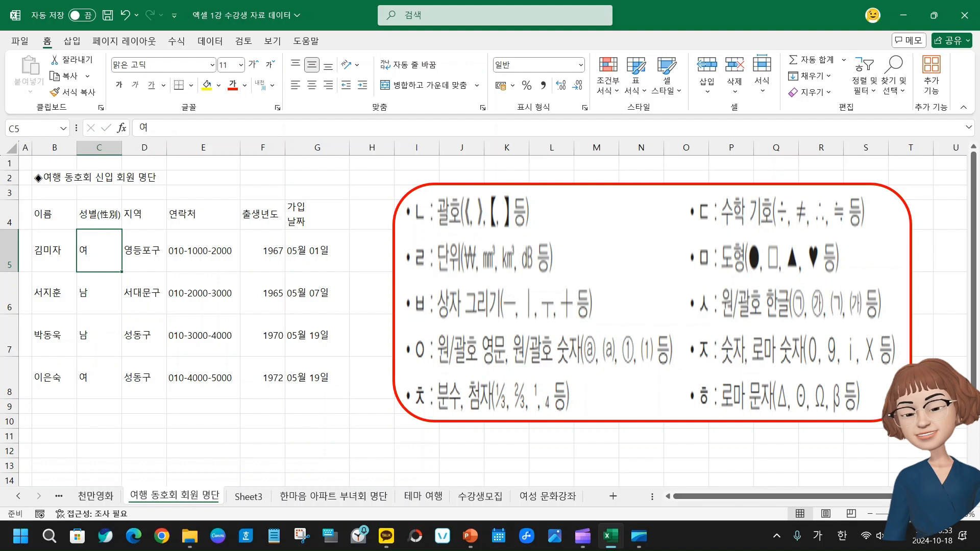
# Bring up the on-screen keyboard and edit region cell D6 in the formula bar to read 동대문구
pyautogui.keyDown('ctrl'); pyautogui.scroll(3, 490, 314); pyautogui.keyUp('ctrl')
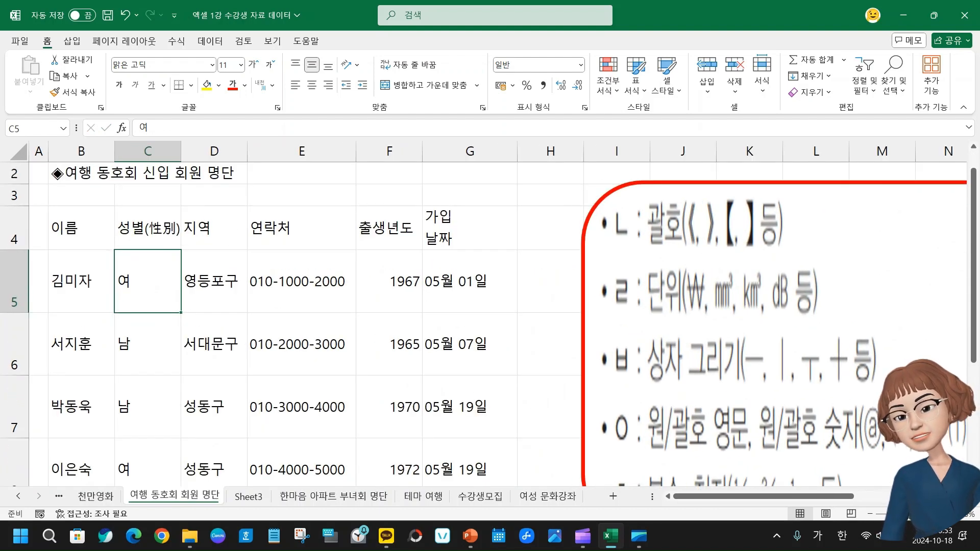
pyautogui.keyDown('ctrl'); pyautogui.scroll(-5, 490, 314); pyautogui.keyUp('ctrl')
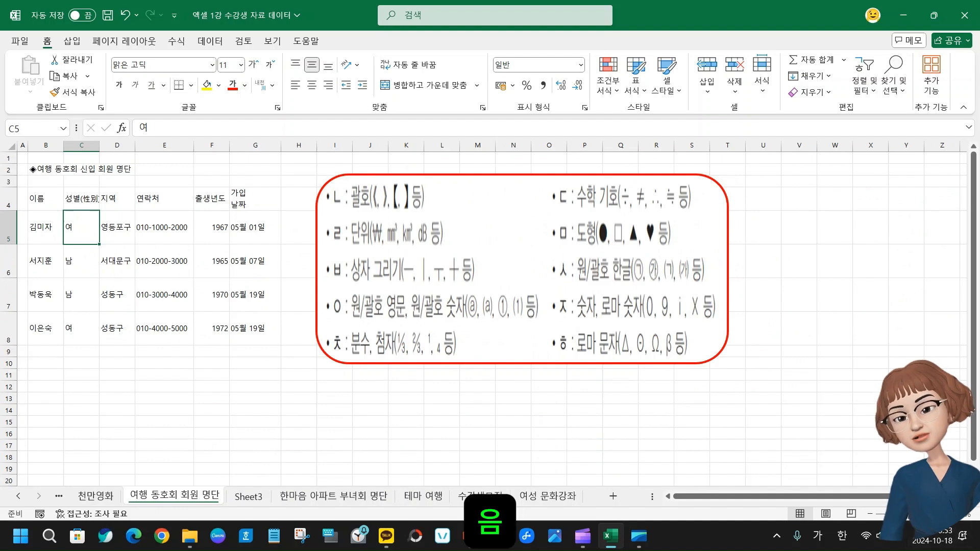
pyautogui.keyDown('ctrl'); pyautogui.scroll(5, 490, 314); pyautogui.keyUp('ctrl')
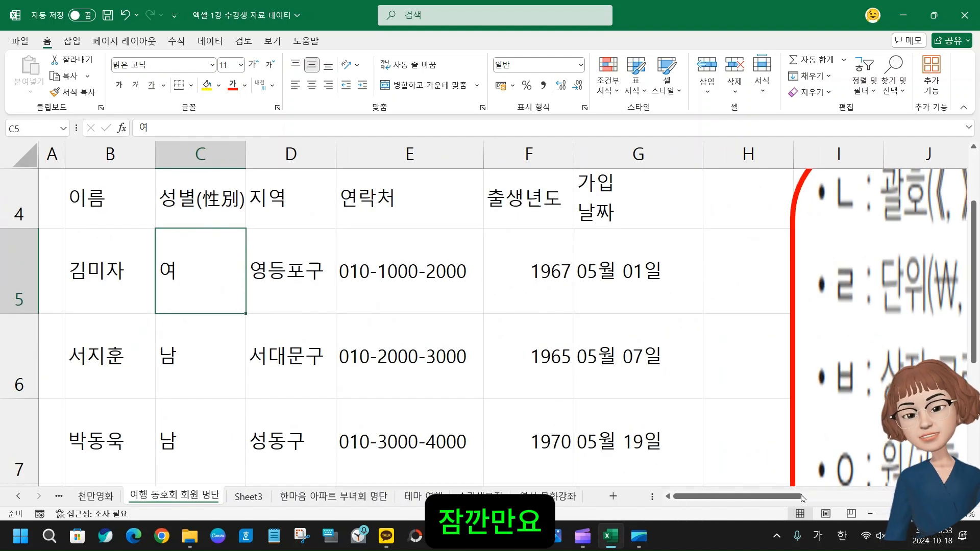
pyautogui.click(281, 353)
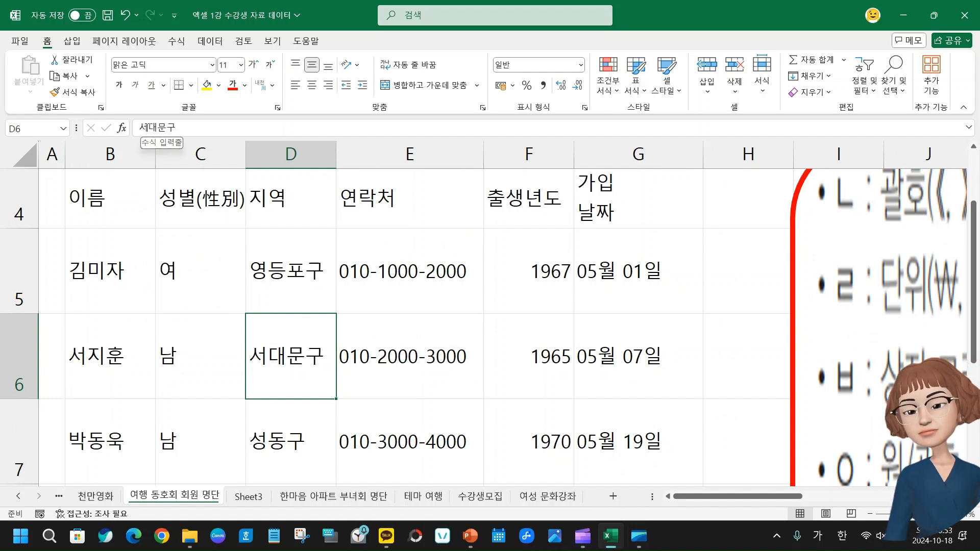
pyautogui.click(148, 128)
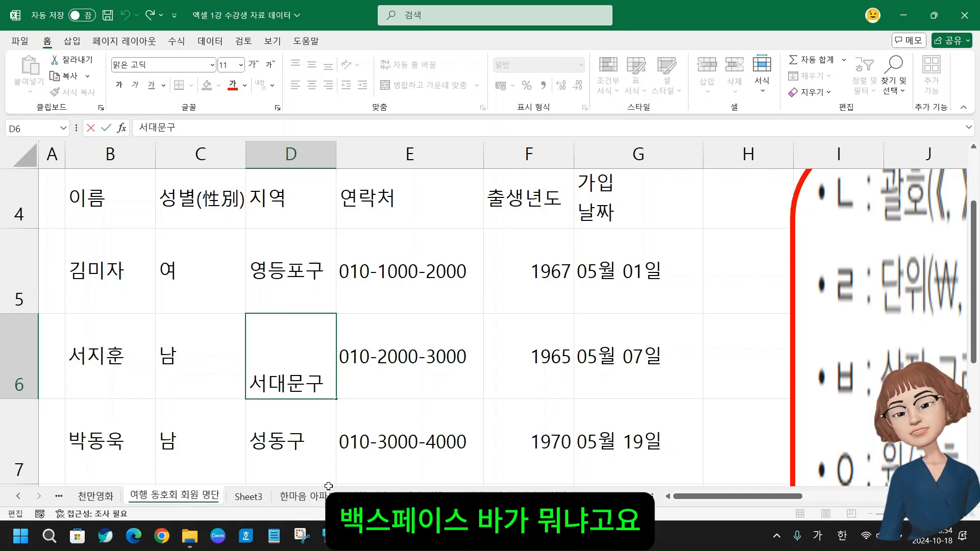
pyautogui.click(331, 536)
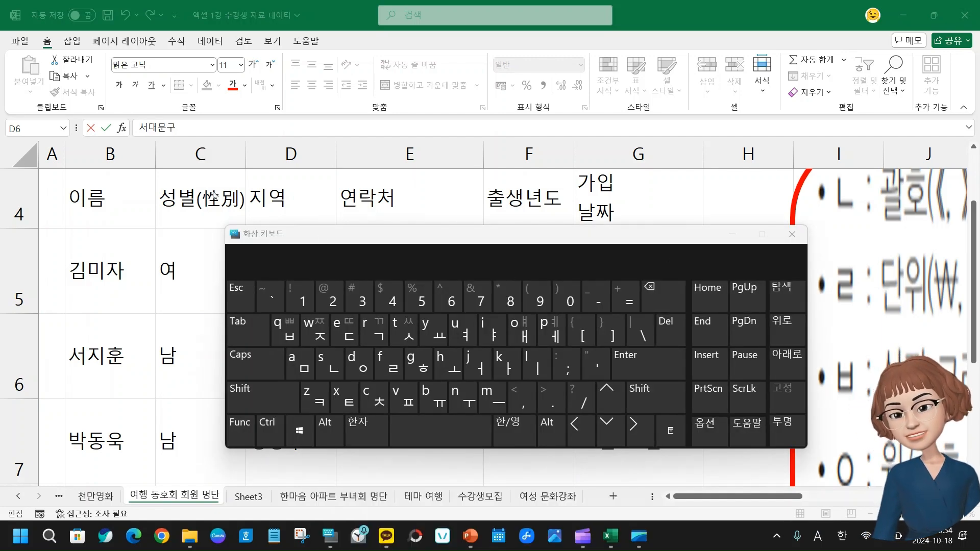
pyautogui.click(149, 128)
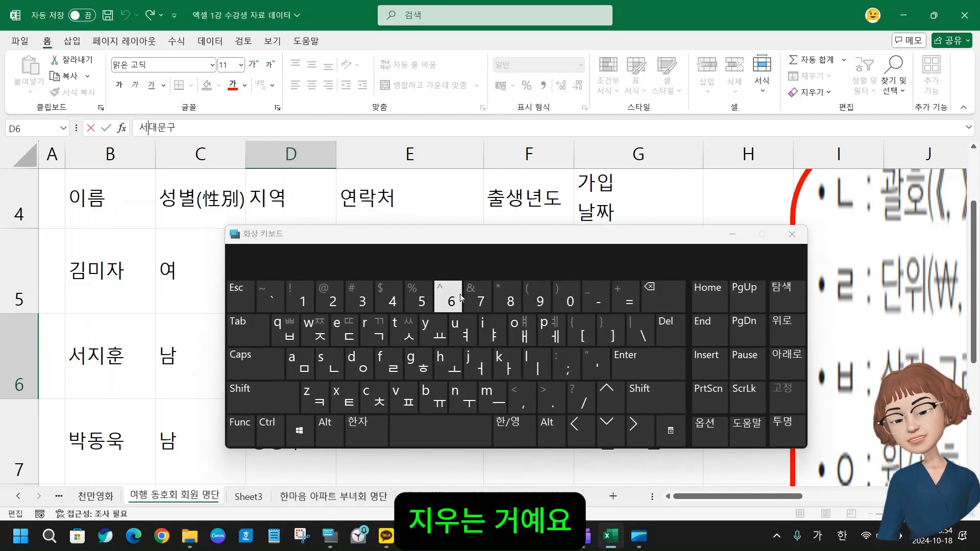
pyautogui.press('BackSpace')
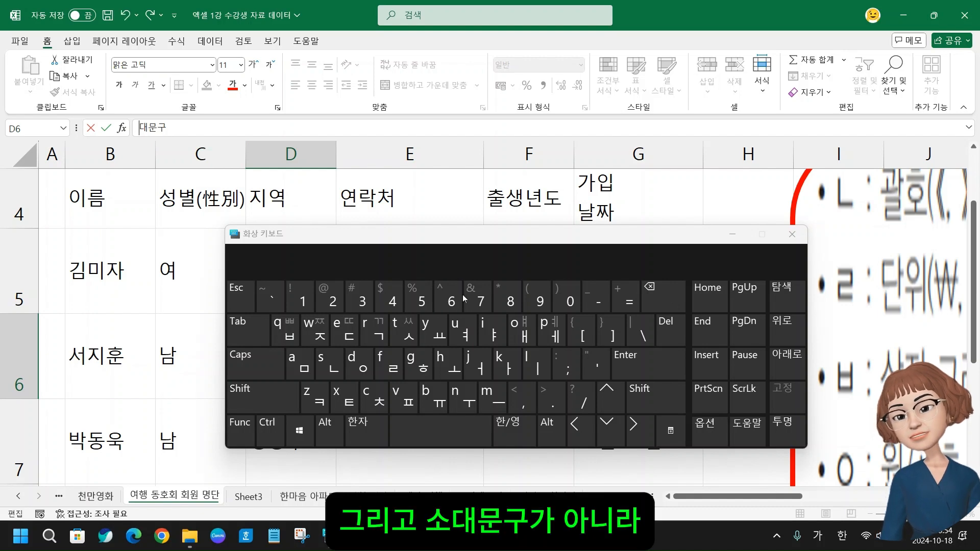
pyautogui.write('동')
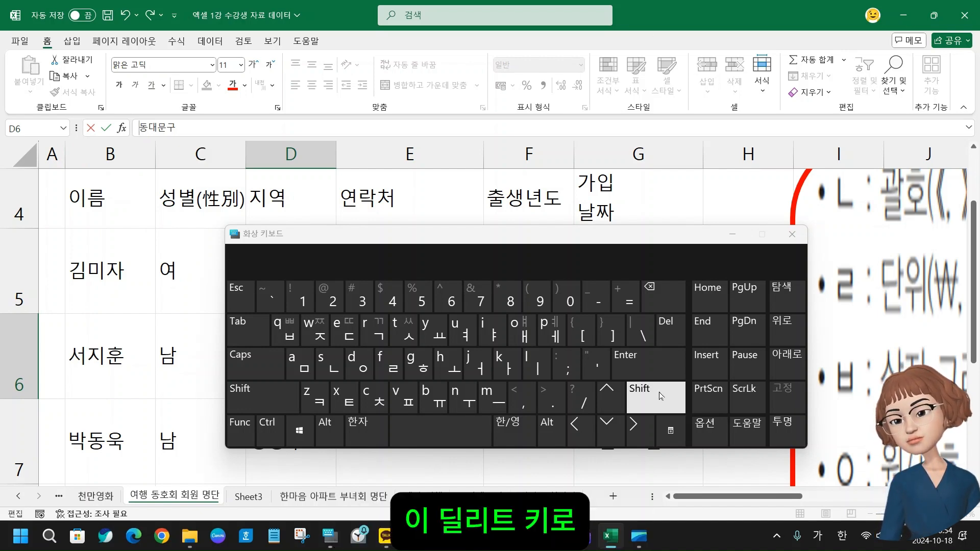
# Replace the first character of D6 with 서 to read 서대문구, commit the entry and close the on-screen keyboard
pyautogui.click(664, 326)
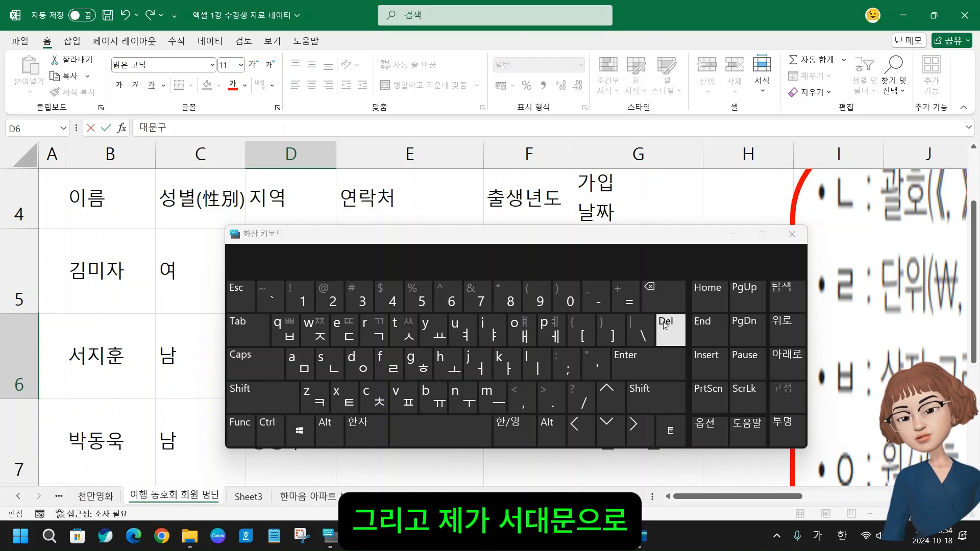
pyautogui.write('서')
pyautogui.press('Return')
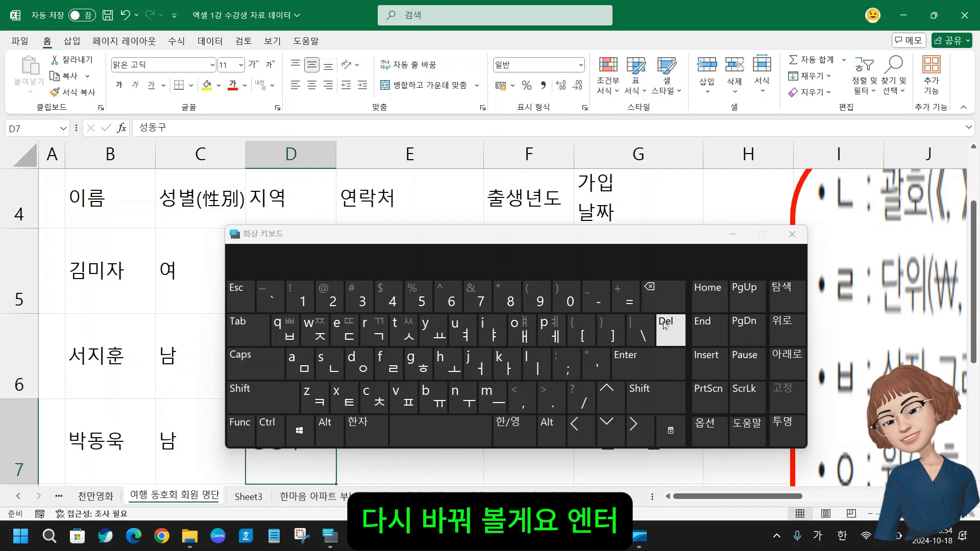
pyautogui.click(796, 241)
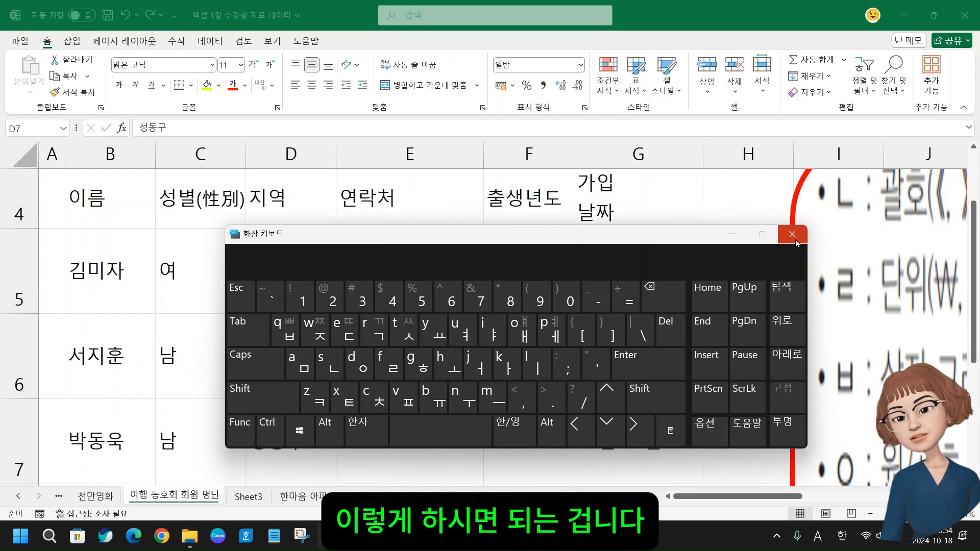
pyautogui.click(796, 243)
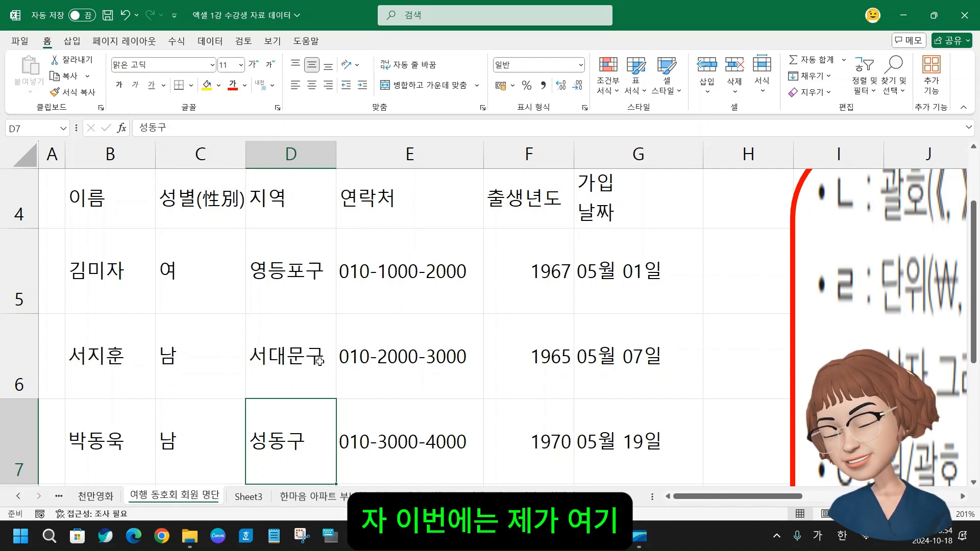
# Try overwriting the whole content of region cell D5 with 앙, then discard the entry
pyautogui.click(284, 354)
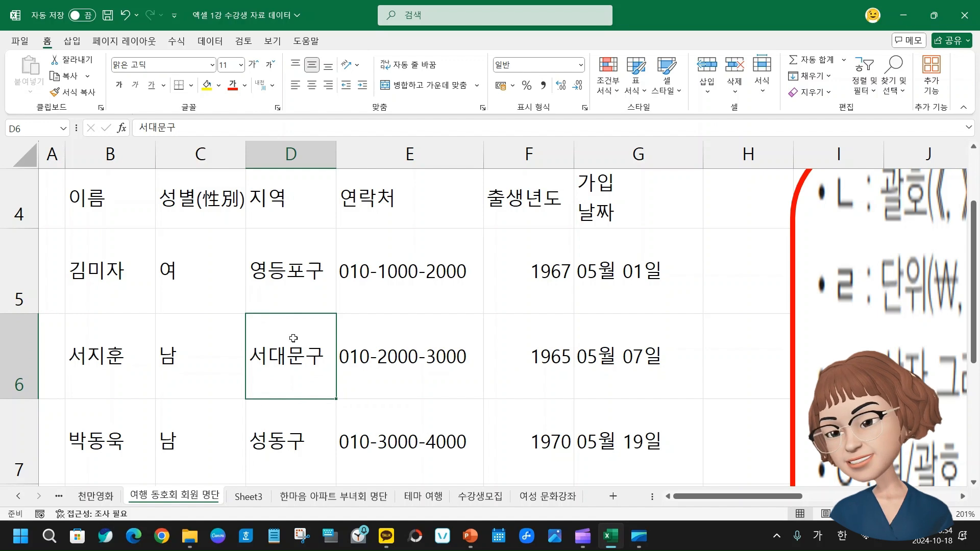
pyautogui.doubleClick(268, 356)
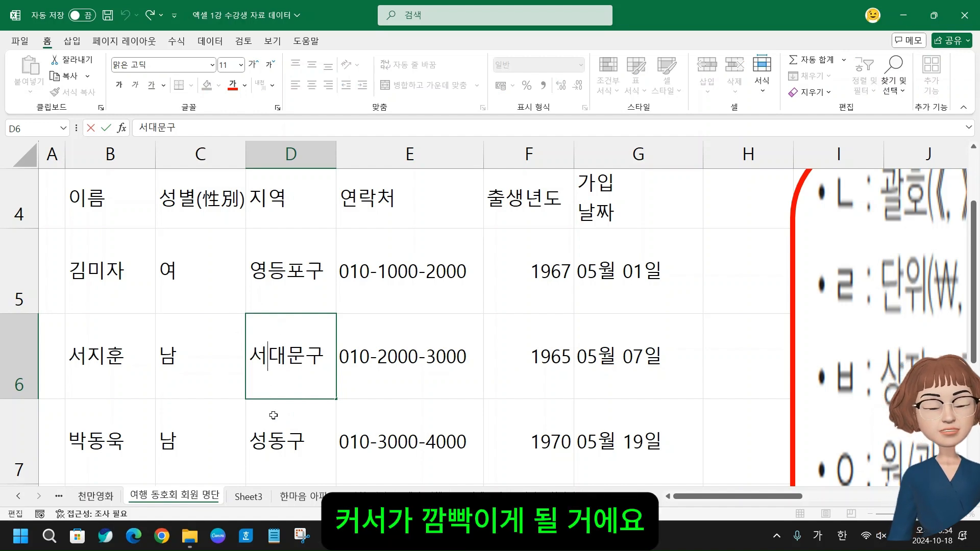
pyautogui.click(285, 279)
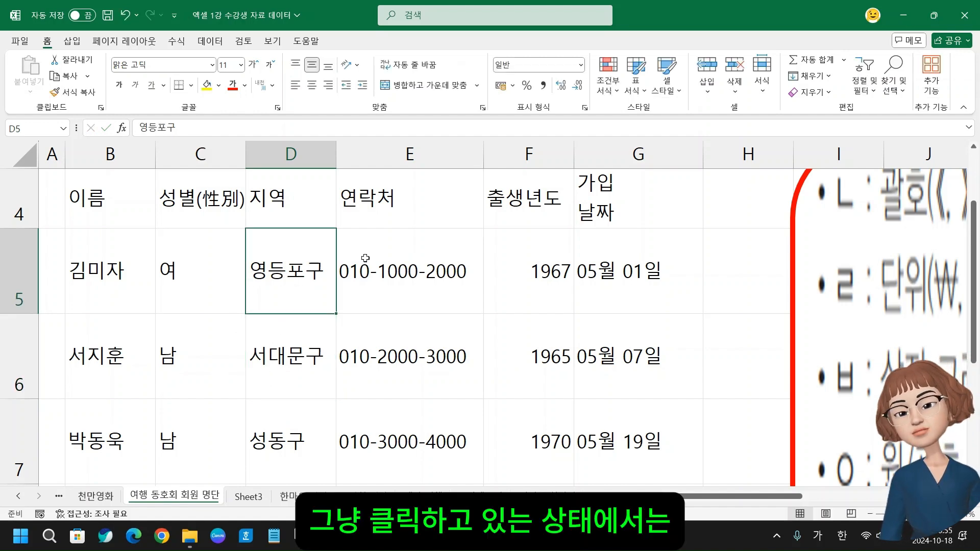
pyautogui.write('아앙')
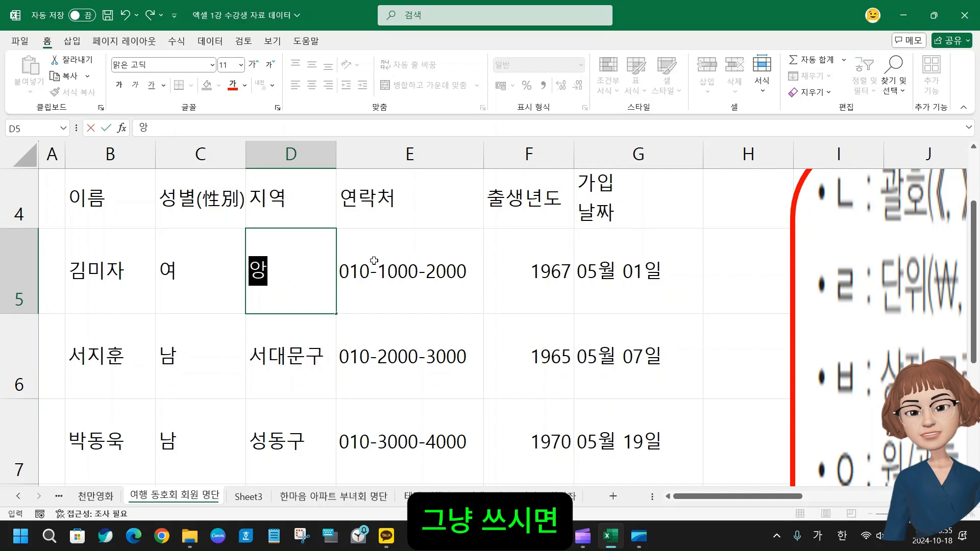
pyautogui.press('Escape')
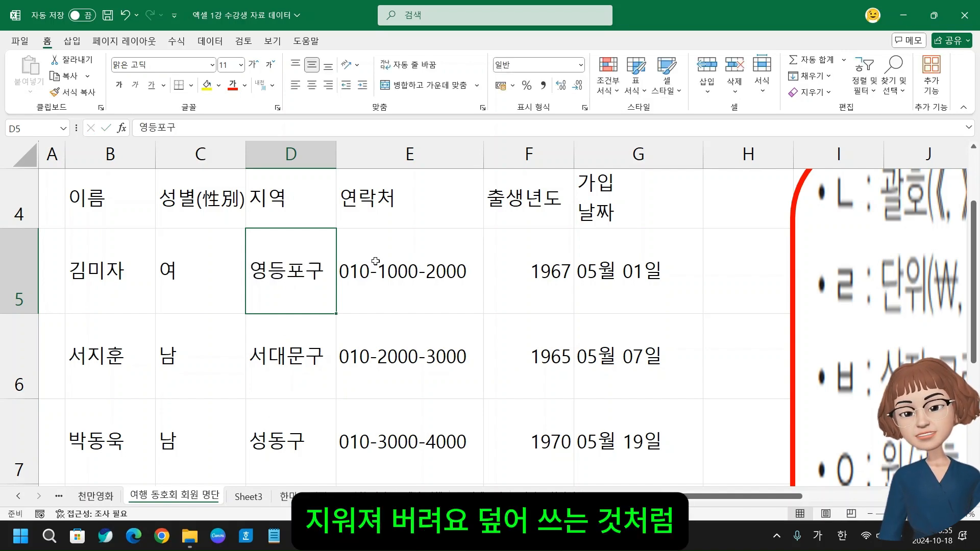
# Edit region cell D6 directly in the cell, replacing its first character with 동 to read 동대문구
pyautogui.click(302, 363)
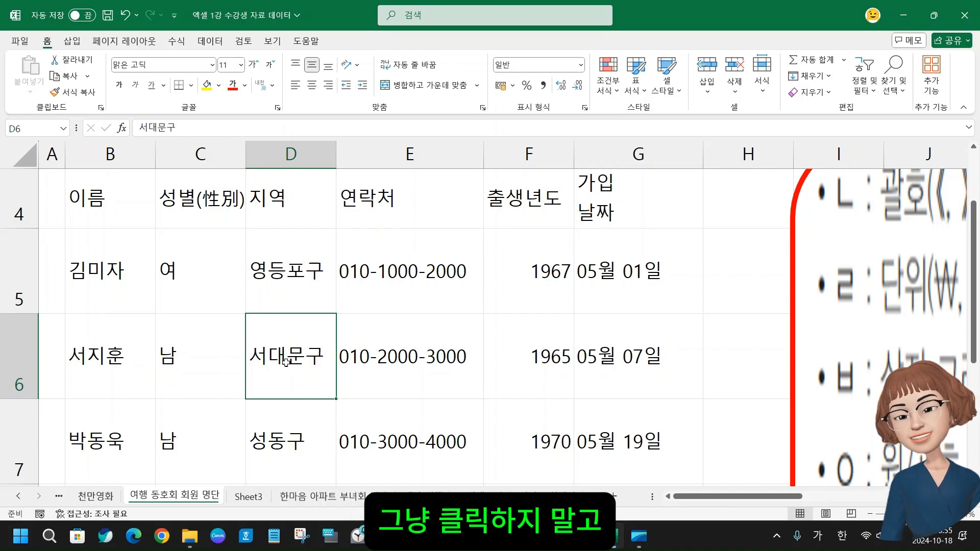
pyautogui.doubleClick(287, 361)
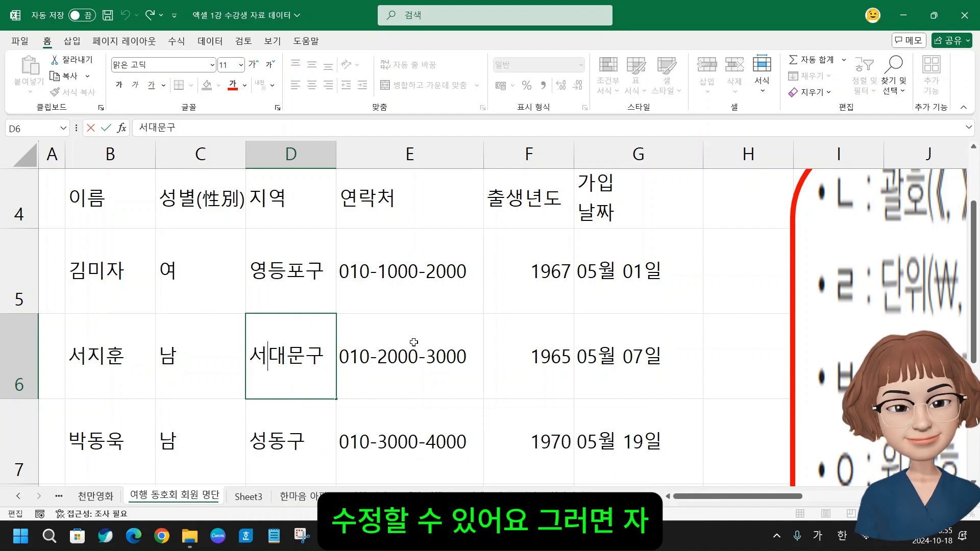
pyautogui.press('BackSpace')
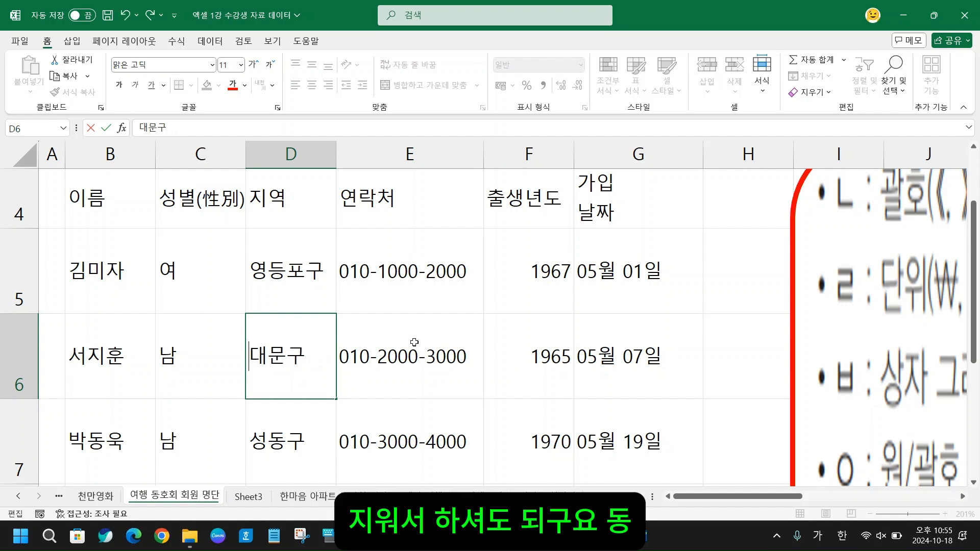
pyautogui.write('동')
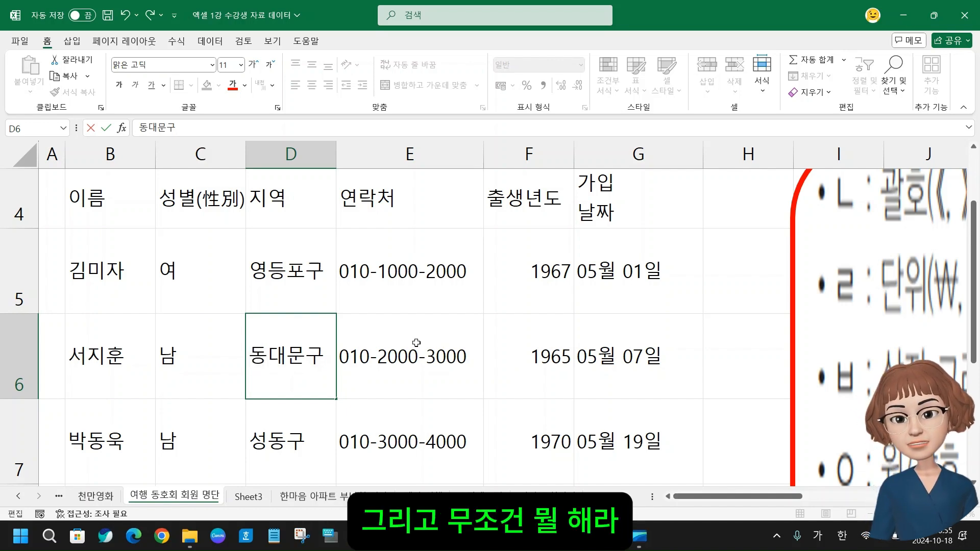
pyautogui.press('Return')
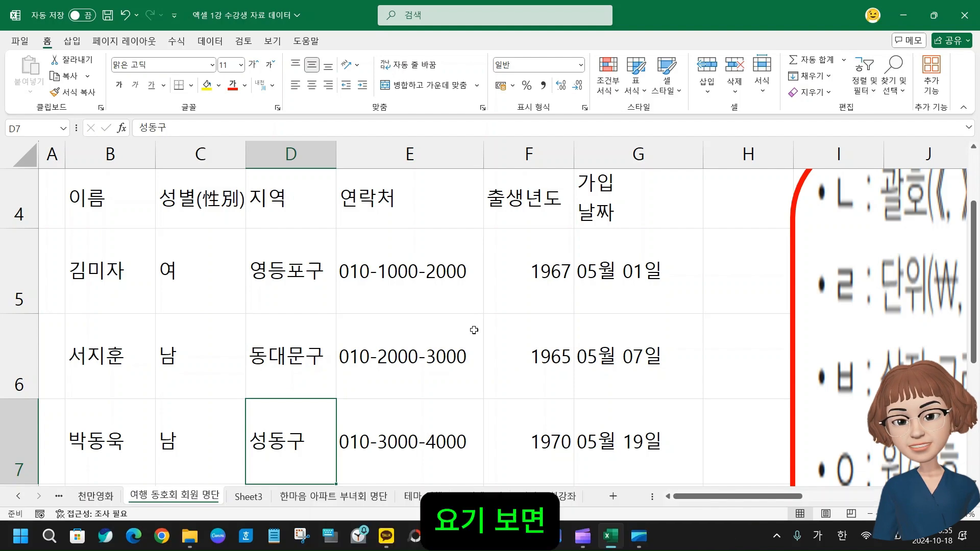
# Remove the word 신입 from the list title in B2 using the formula bar, leaving ◈여행 동호회 회원 명단
pyautogui.scroll(1, 203, 231)
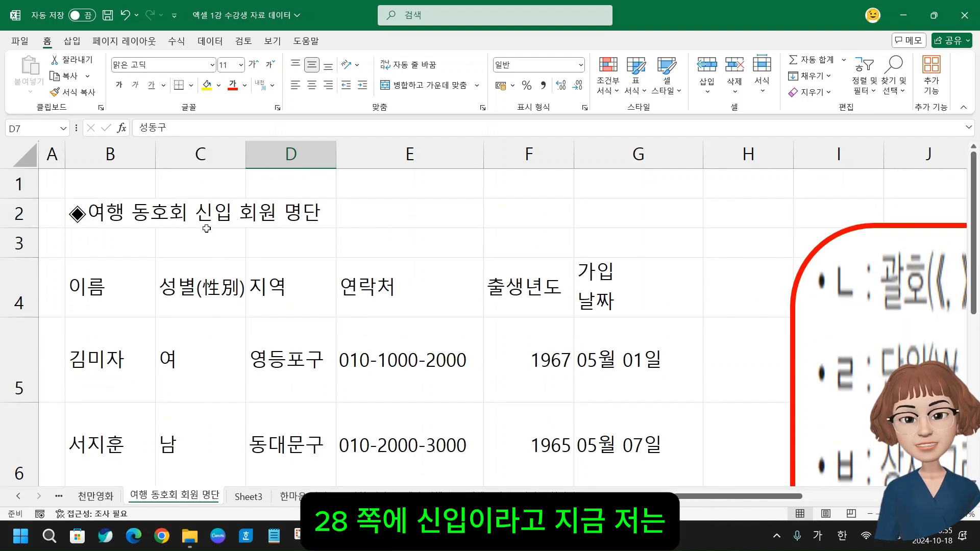
pyautogui.click(77, 215)
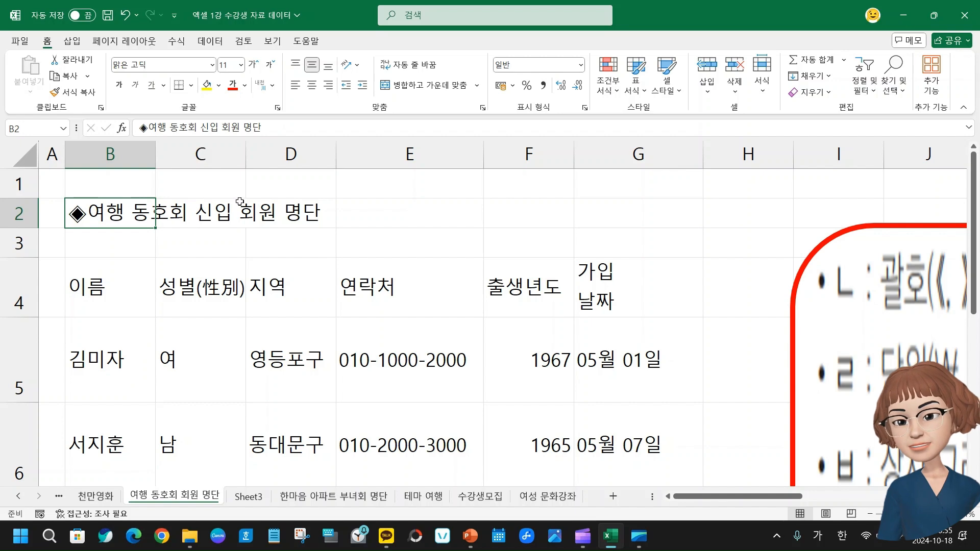
pyautogui.click(200, 127)
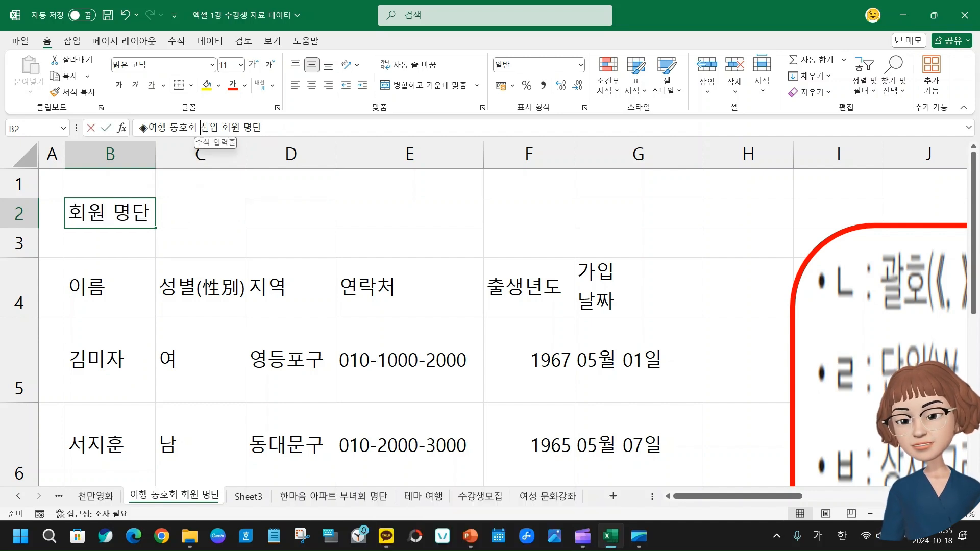
pyautogui.moveTo(200, 127); pyautogui.dragTo(218, 127)
pyautogui.press('BackSpace')
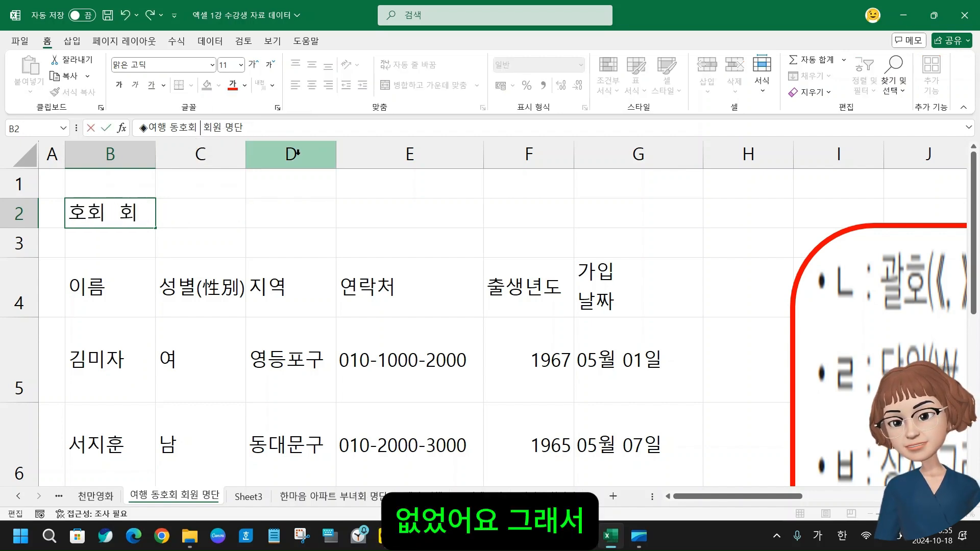
pyautogui.press('BackSpace')
pyautogui.click(212, 326)
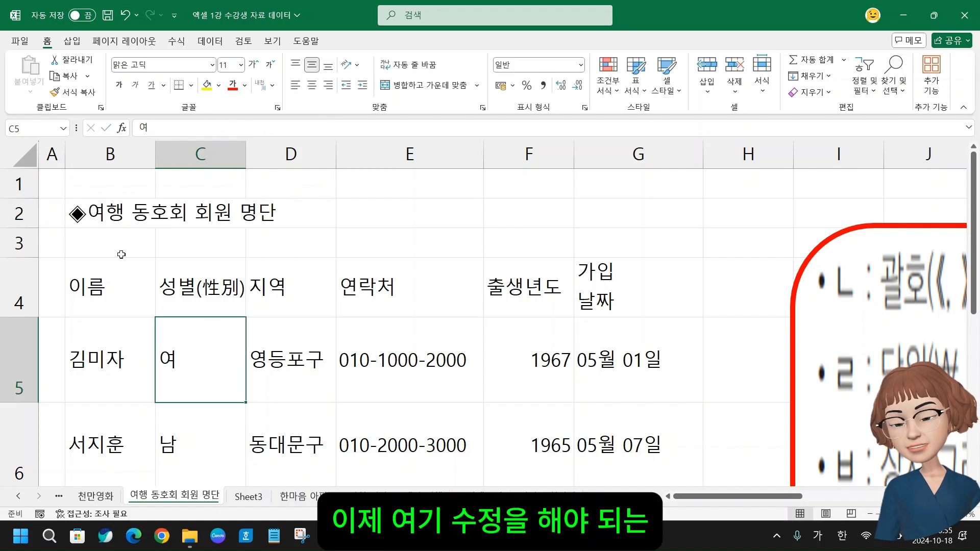
# Insert 신입 and a space before 회원 in the B2 title by editing inside the cell, and commit the entry
pyautogui.click(99, 215)
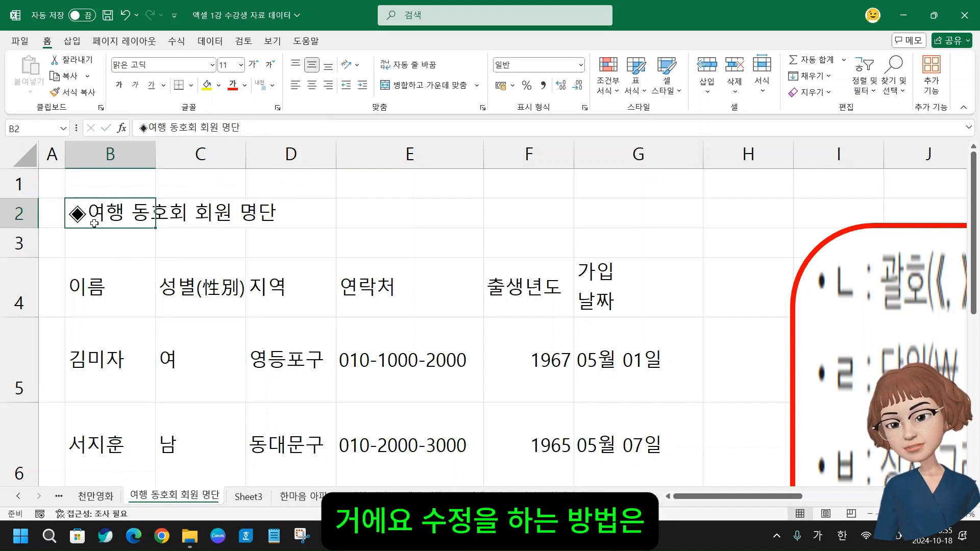
pyautogui.click(200, 128)
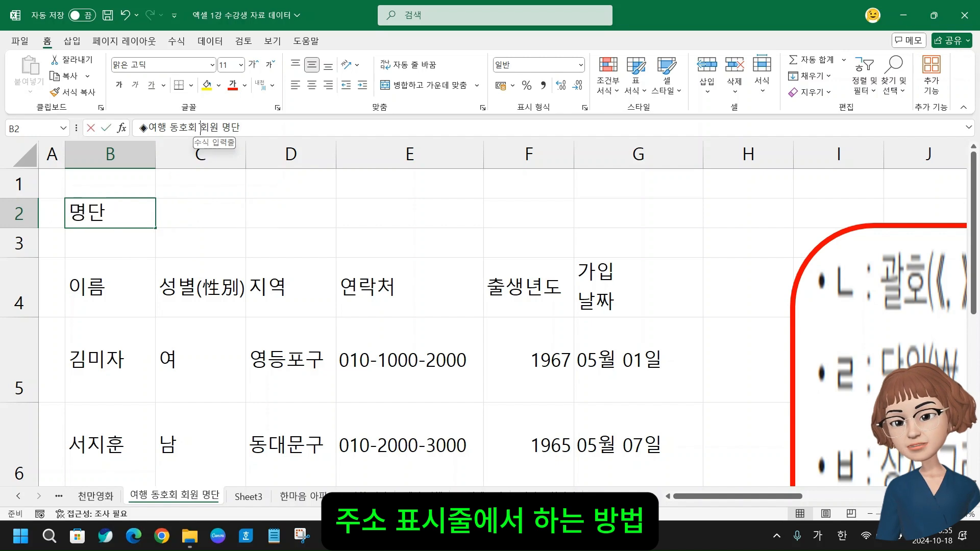
pyautogui.click(114, 299)
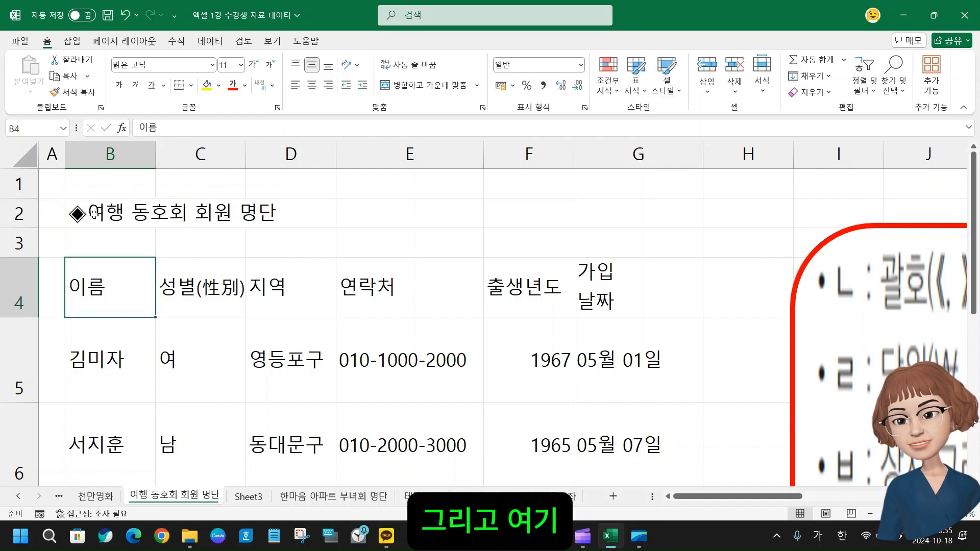
pyautogui.click(95, 214)
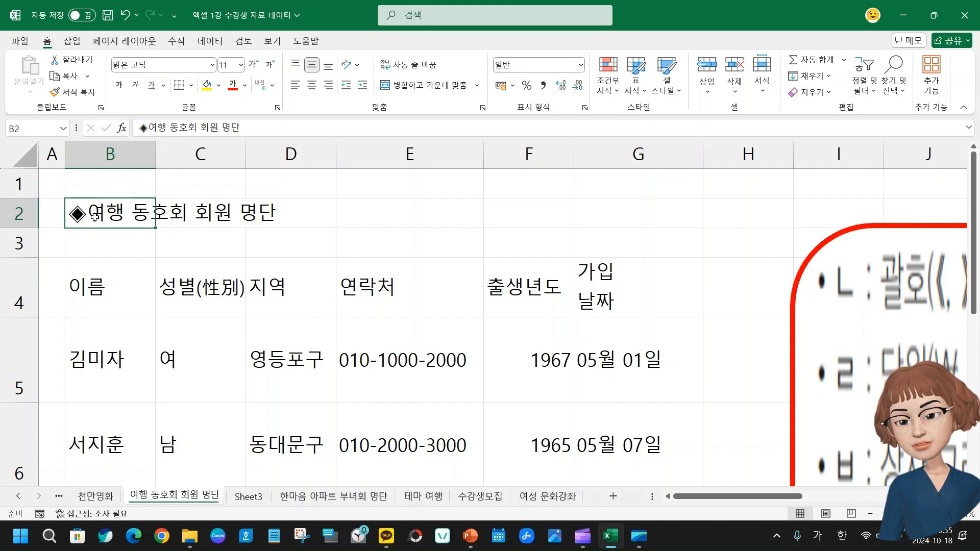
pyautogui.doubleClick(127, 212)
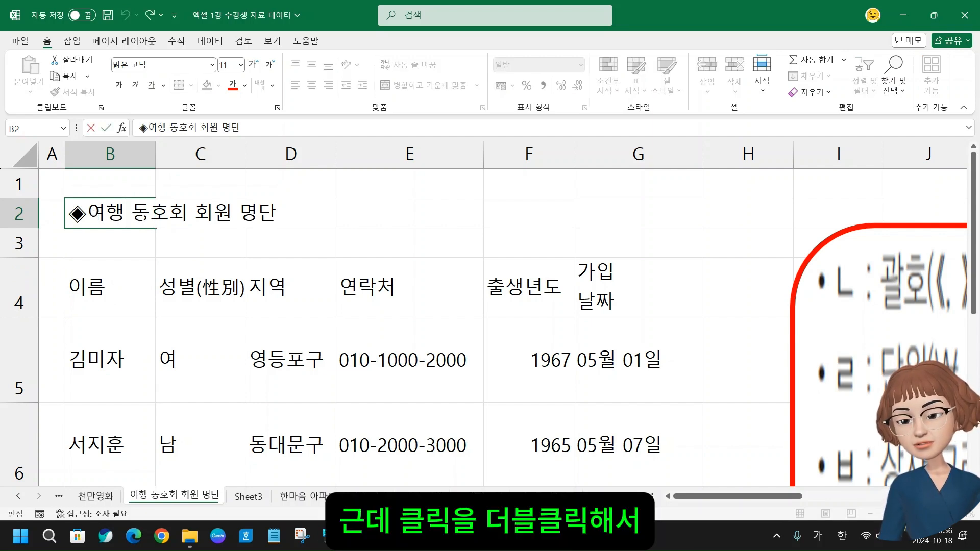
pyautogui.click(195, 213)
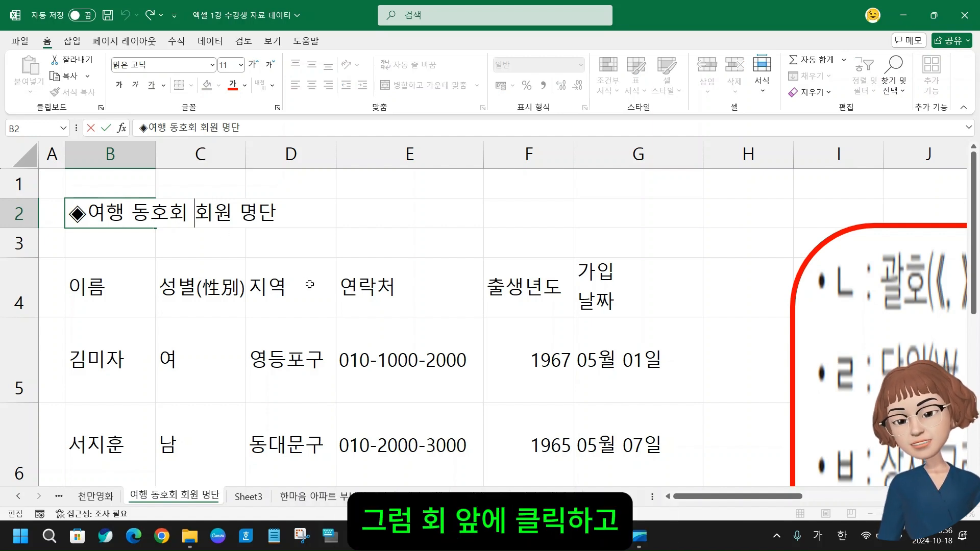
pyautogui.write('신입')
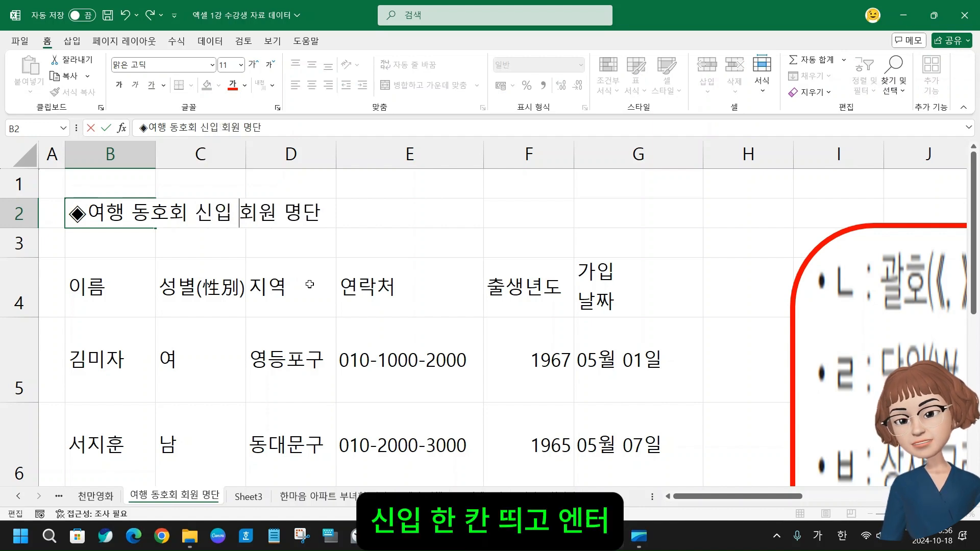
pyautogui.press('Return')
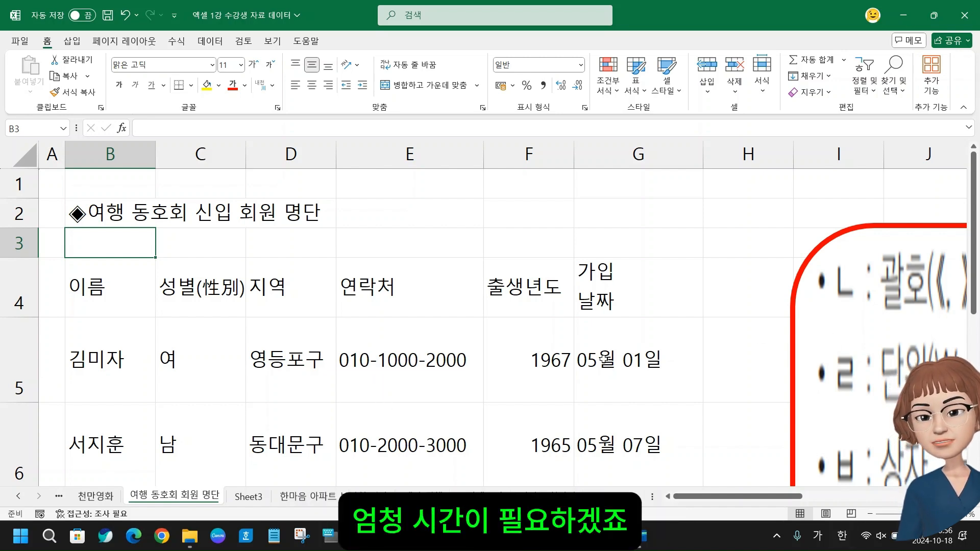
pyautogui.moveTo(647, 536)
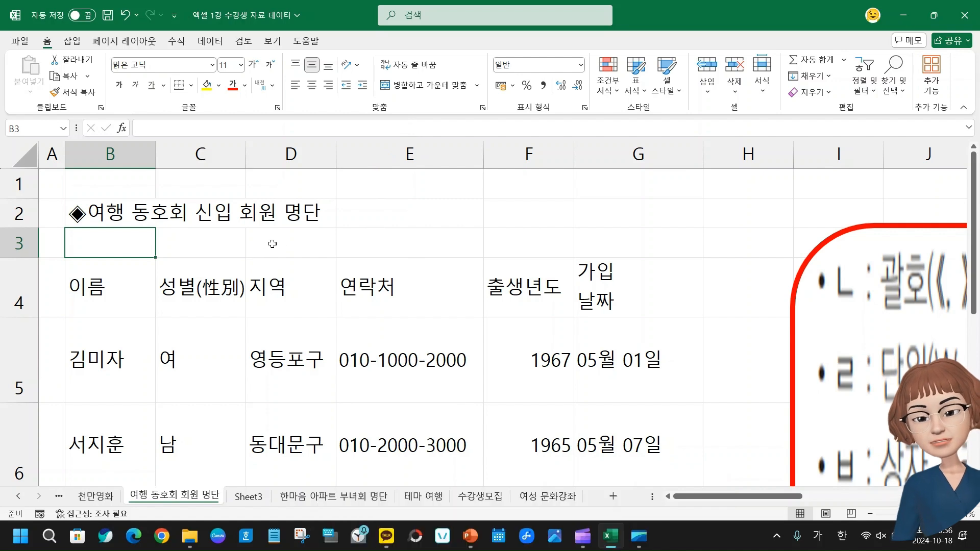
pyautogui.click(293, 244)
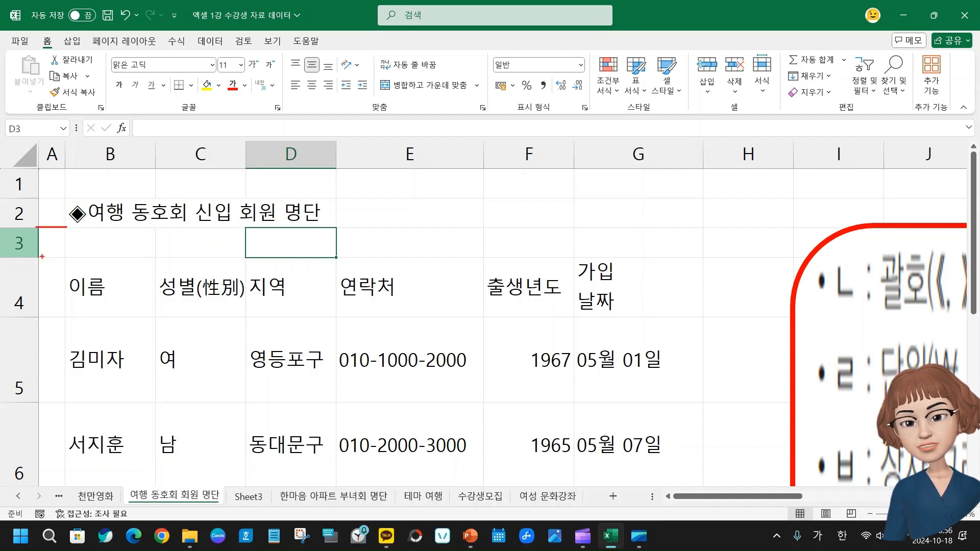
pyautogui.moveTo(54, 227)
pyautogui.mouseDown()
pyautogui.moveTo(53, 258)
pyautogui.moveTo(53, 229)
pyautogui.mouseUp()
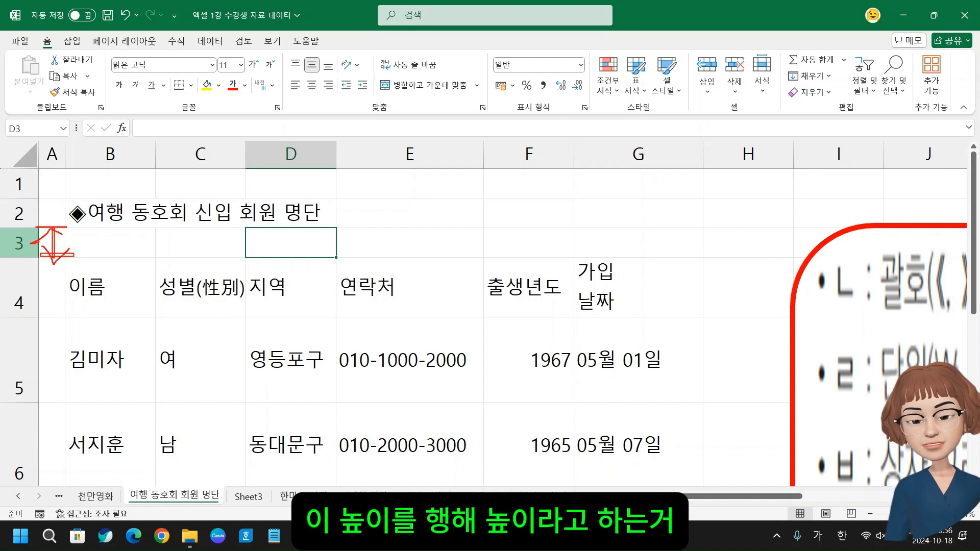
pyautogui.moveTo(66, 168)
pyautogui.mouseDown()
pyautogui.moveTo(66, 191)
pyautogui.moveTo(148, 185)
pyautogui.moveTo(155, 194)
pyautogui.mouseUp()
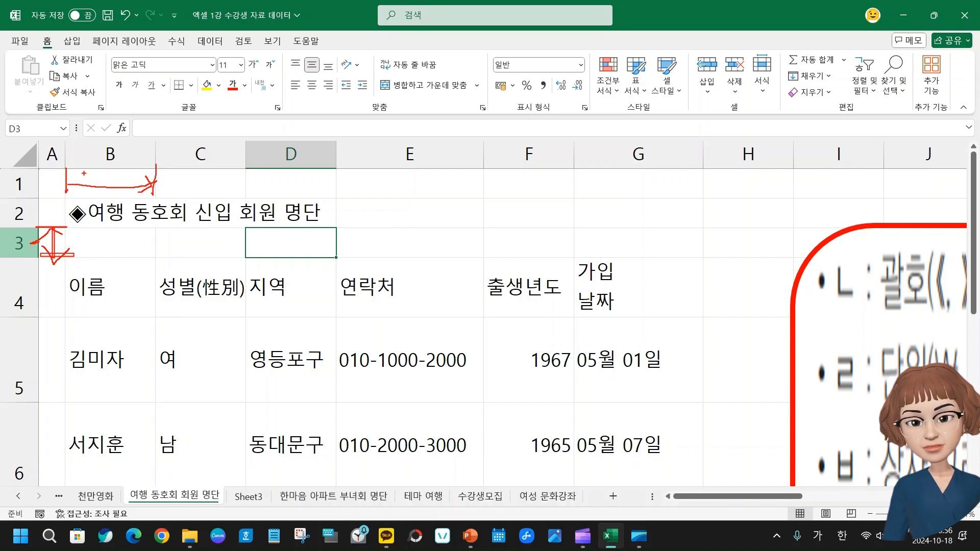
pyautogui.moveTo(81, 176); pyautogui.dragTo(88, 222)
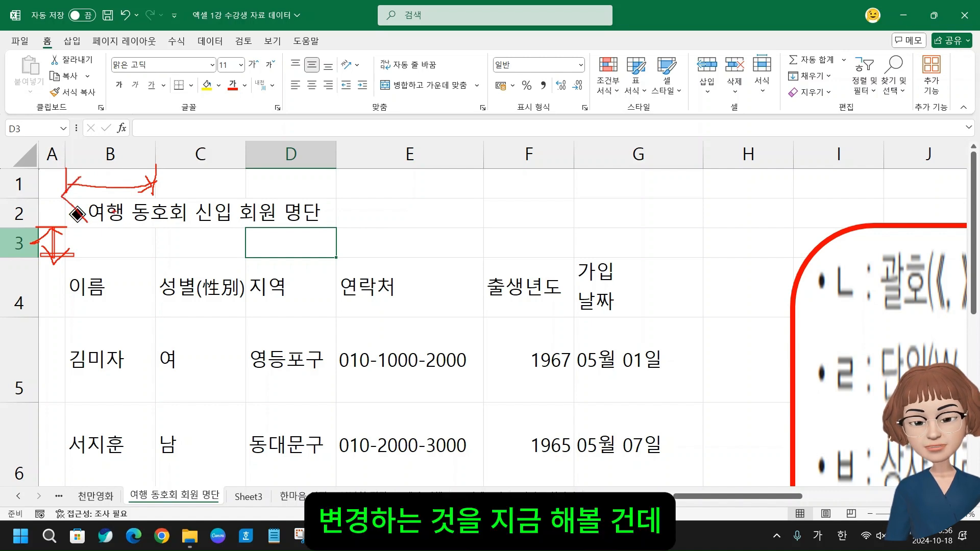
pyautogui.press('Escape')
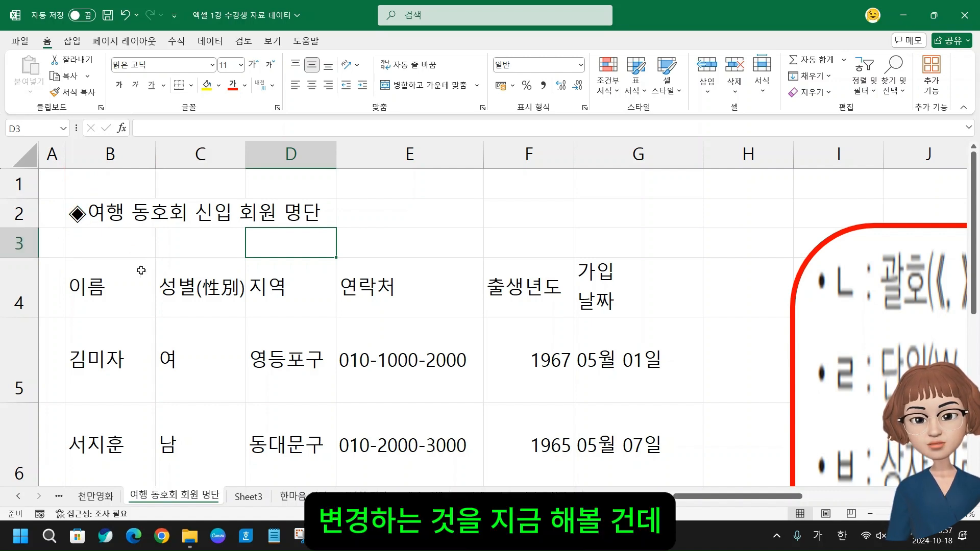
# Try setting the width of the whole column B to 12, then undo the width change
pyautogui.click(125, 243)
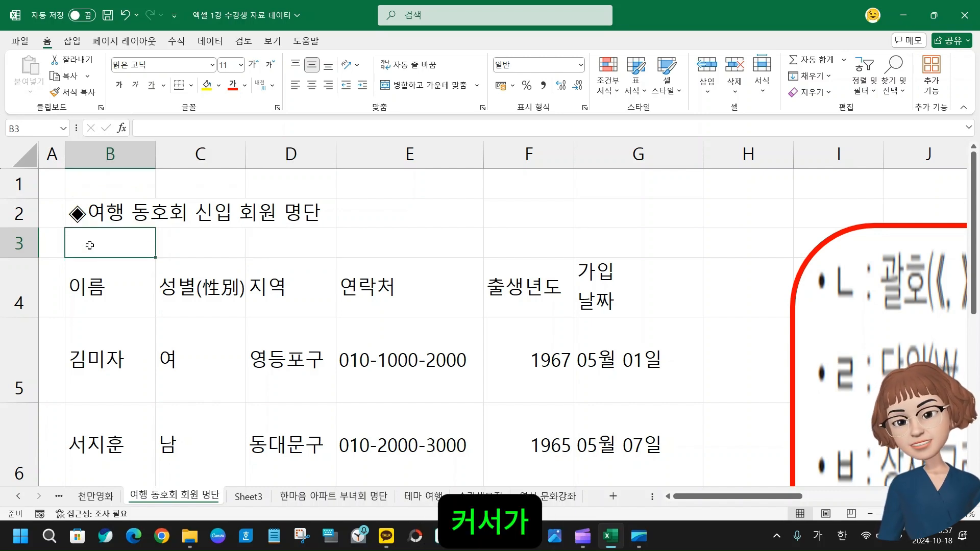
pyautogui.click(111, 153)
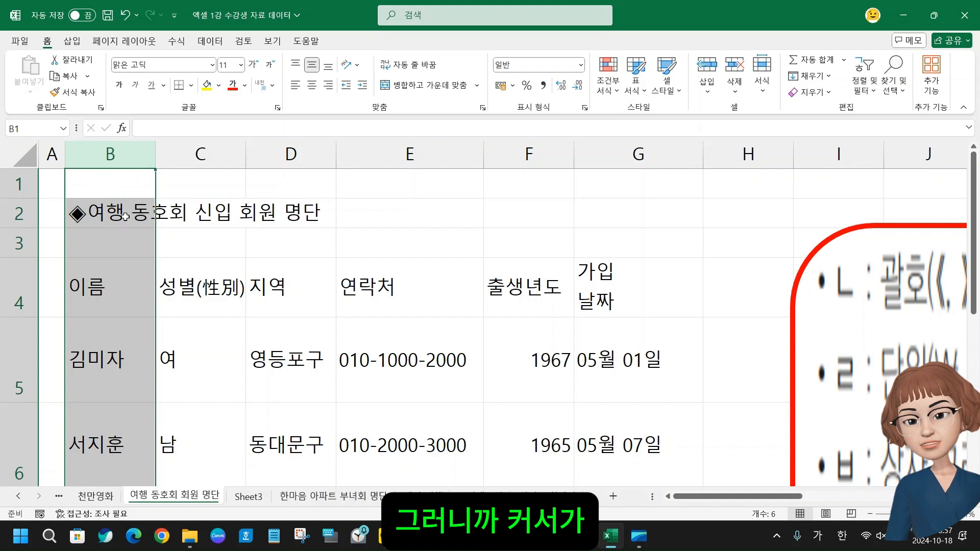
pyautogui.click(179, 230)
pyautogui.click(98, 235)
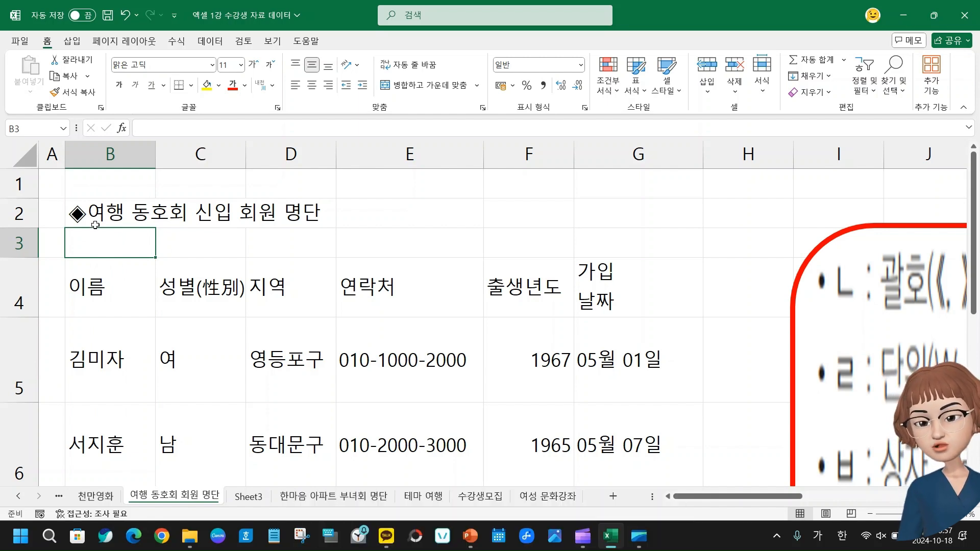
pyautogui.click(105, 156)
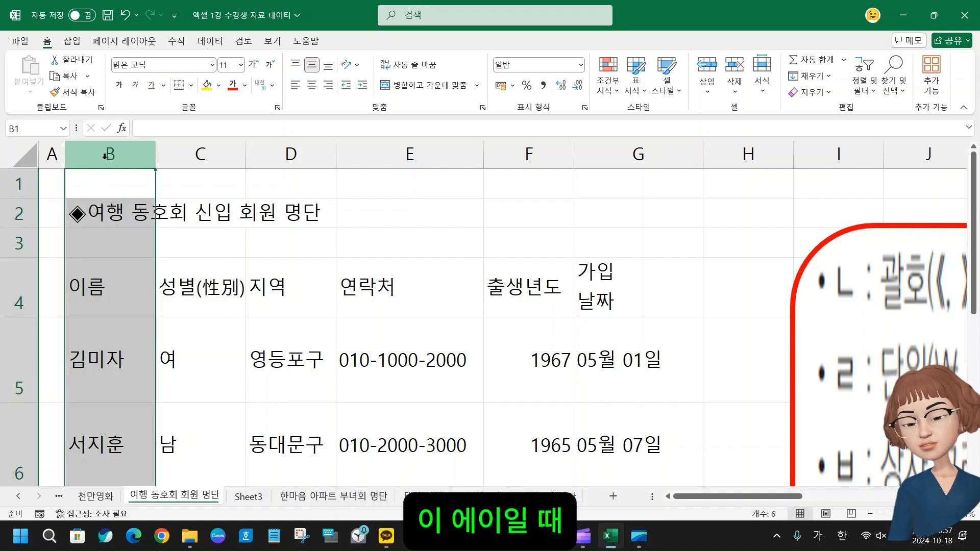
pyautogui.rightClick(105, 159)
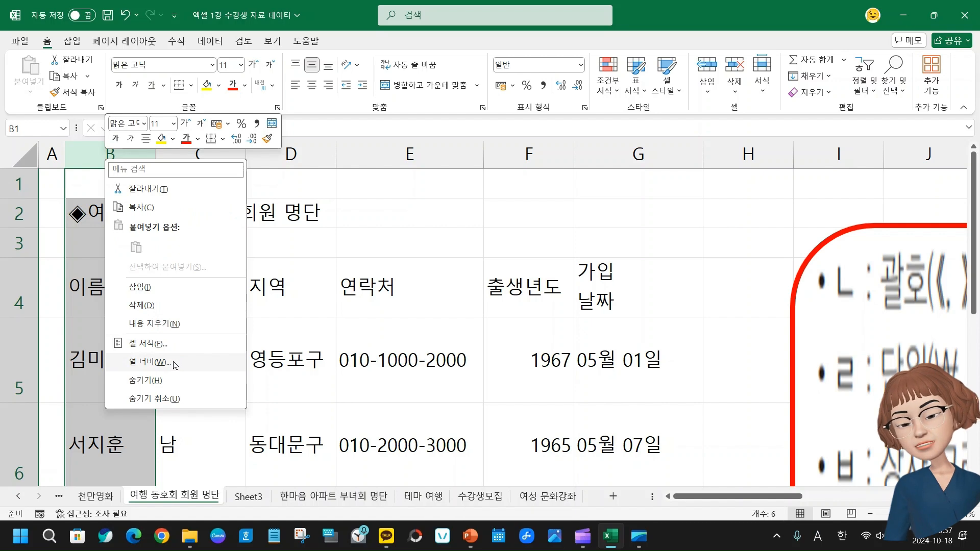
pyautogui.click(148, 363)
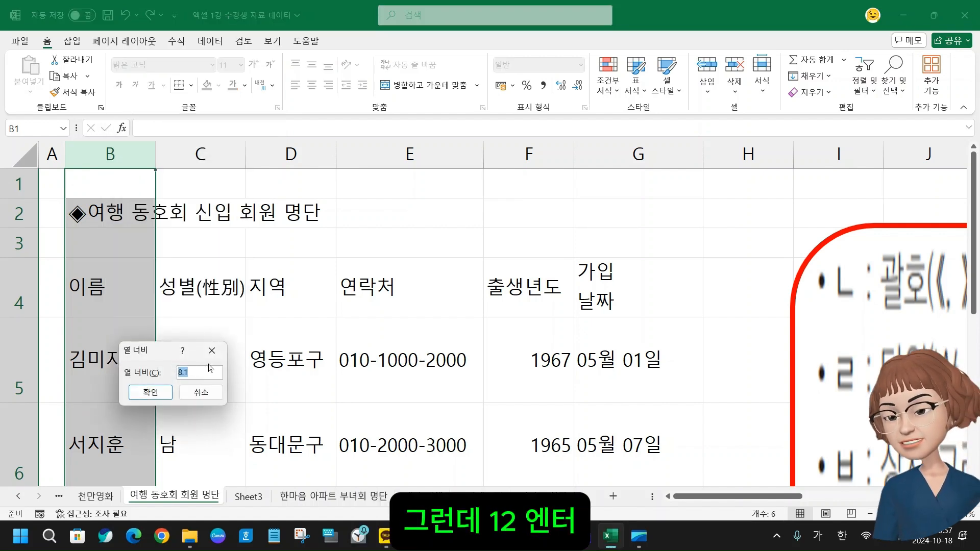
pyautogui.write('12')
pyautogui.press('Return')
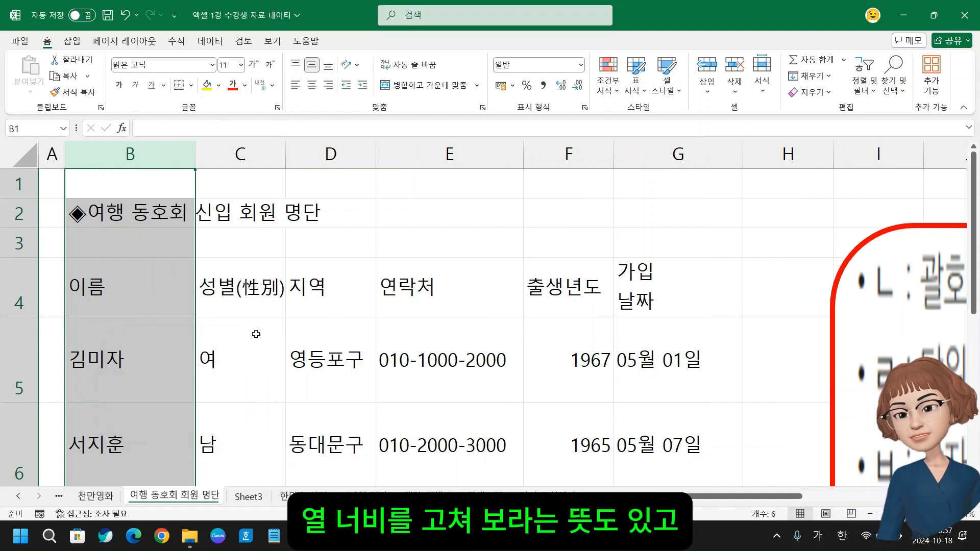
pyautogui.hotkey('ctrl', 'z')
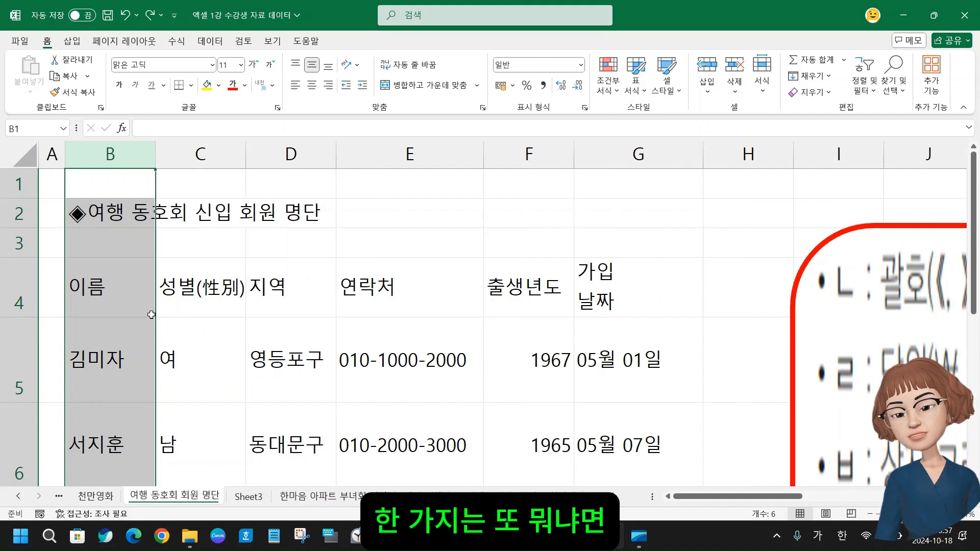
# Widen column A by moving its border with column B until it is nearly as wide as column B
pyautogui.click(232, 296)
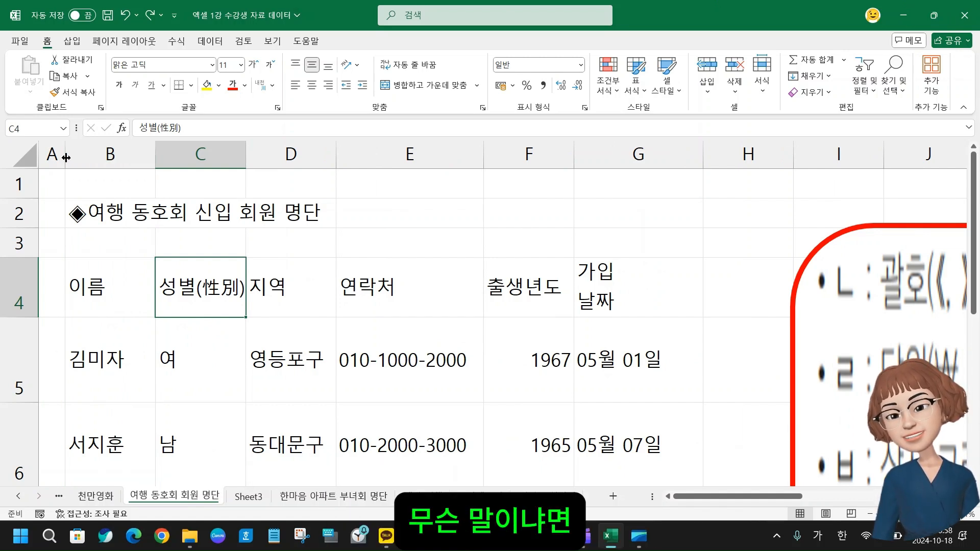
pyautogui.moveTo(66, 158); pyautogui.dragTo(125, 158)
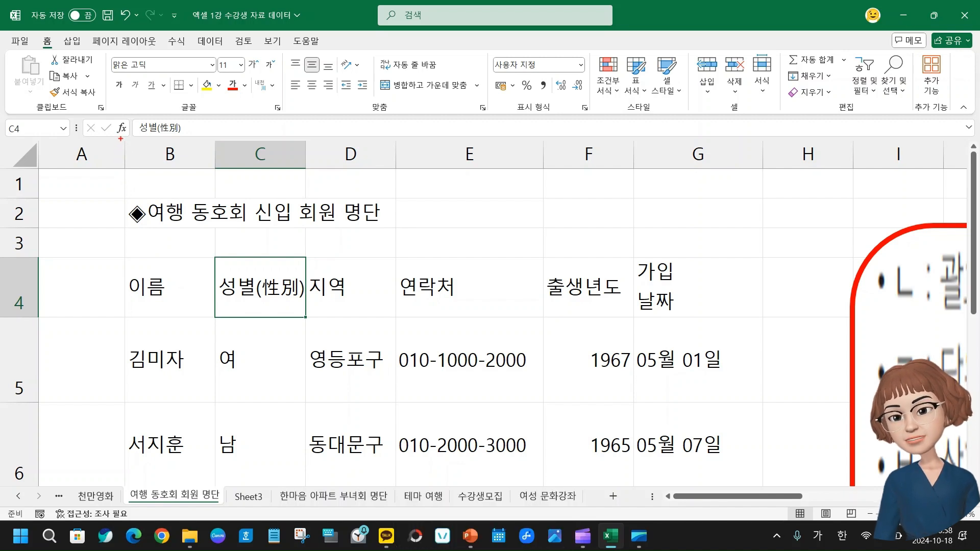
pyautogui.moveTo(121, 139); pyautogui.dragTo(132, 177)
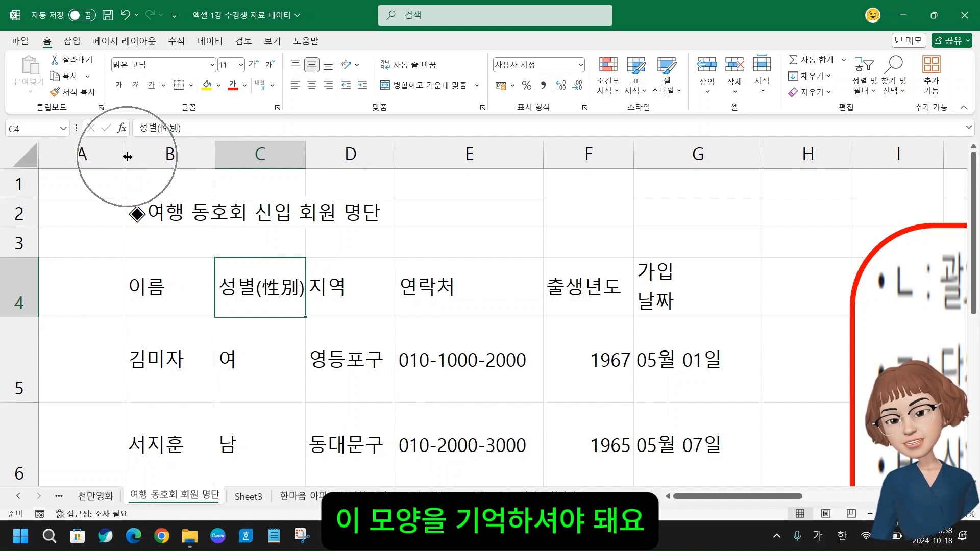
# Narrow column A by moving its border with column B, and set its exact column width to 1
pyautogui.moveTo(127, 156); pyautogui.dragTo(65, 165)
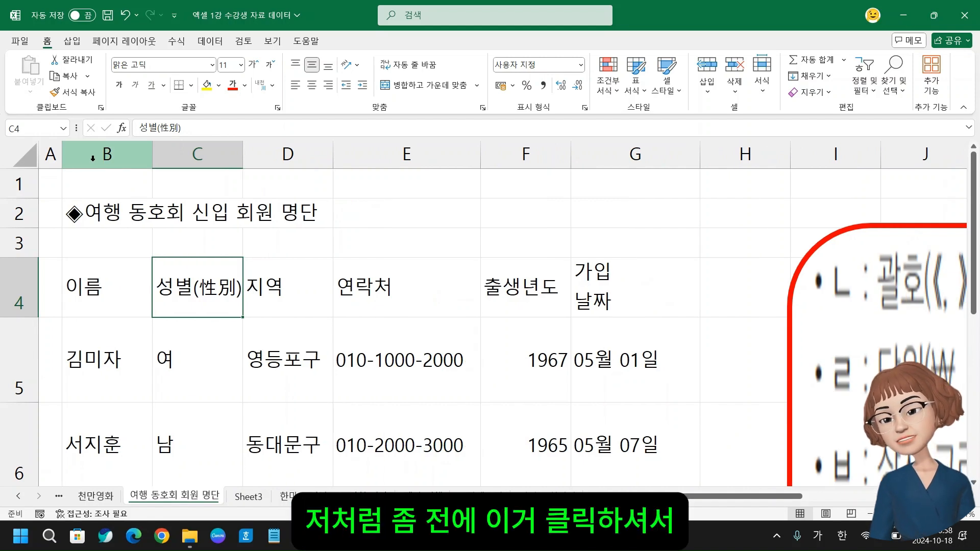
pyautogui.click(93, 158)
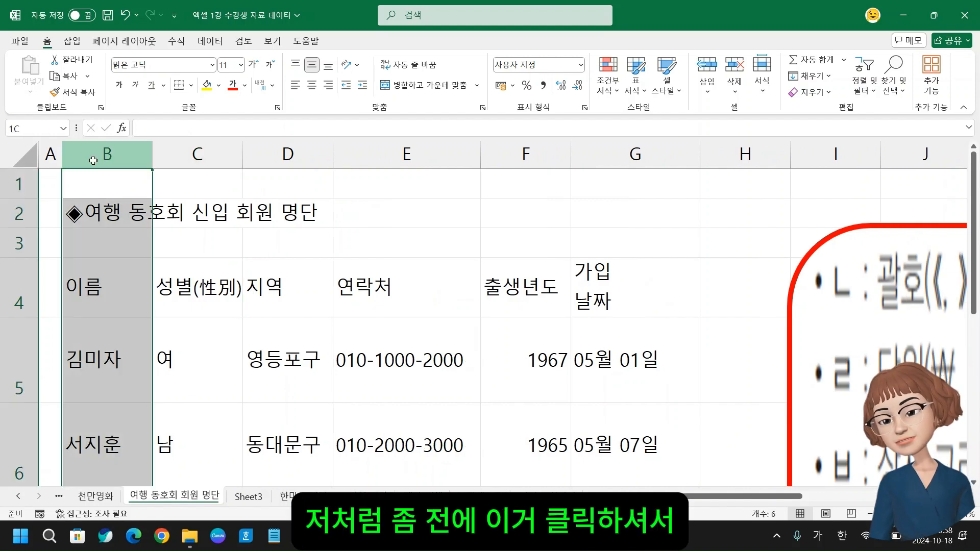
pyautogui.click(49, 157)
pyautogui.rightClick(49, 162)
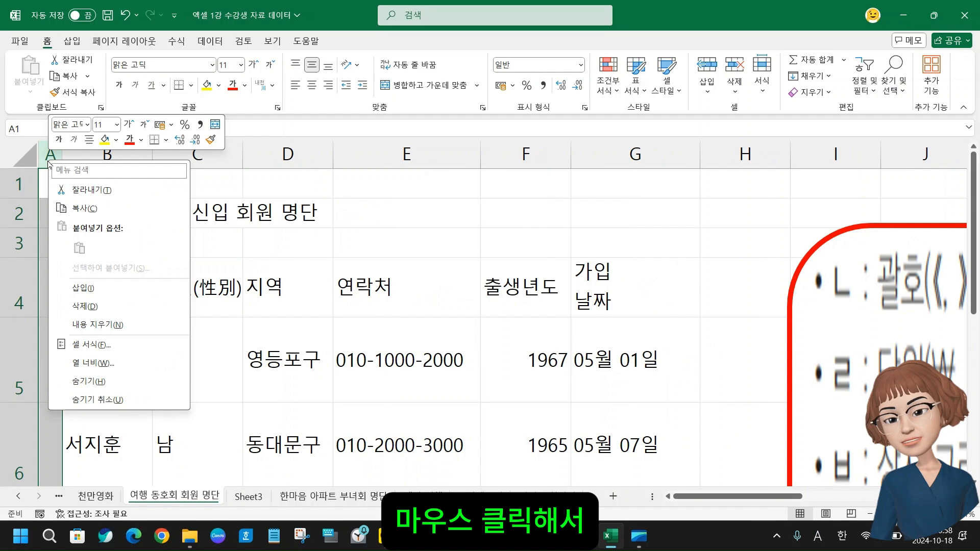
pyautogui.click(97, 364)
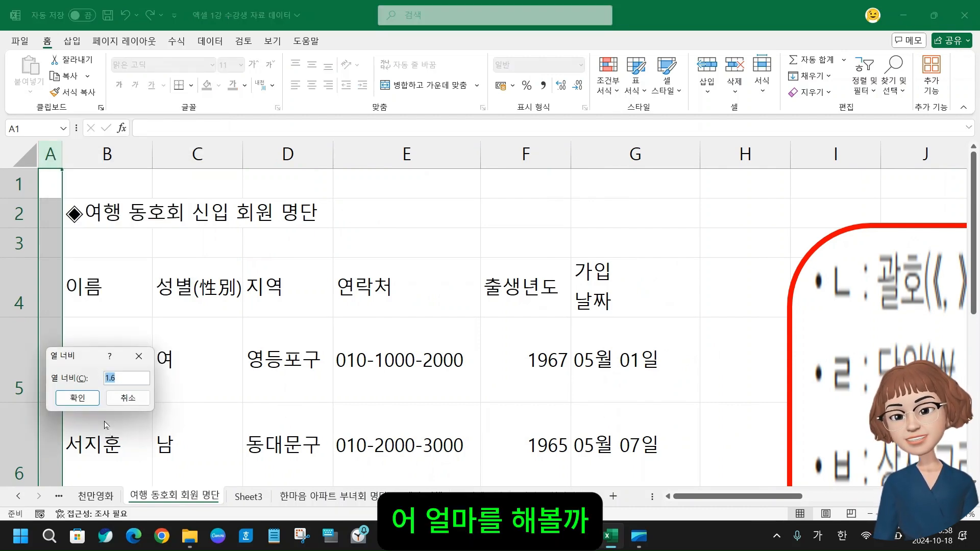
pyautogui.write('1')
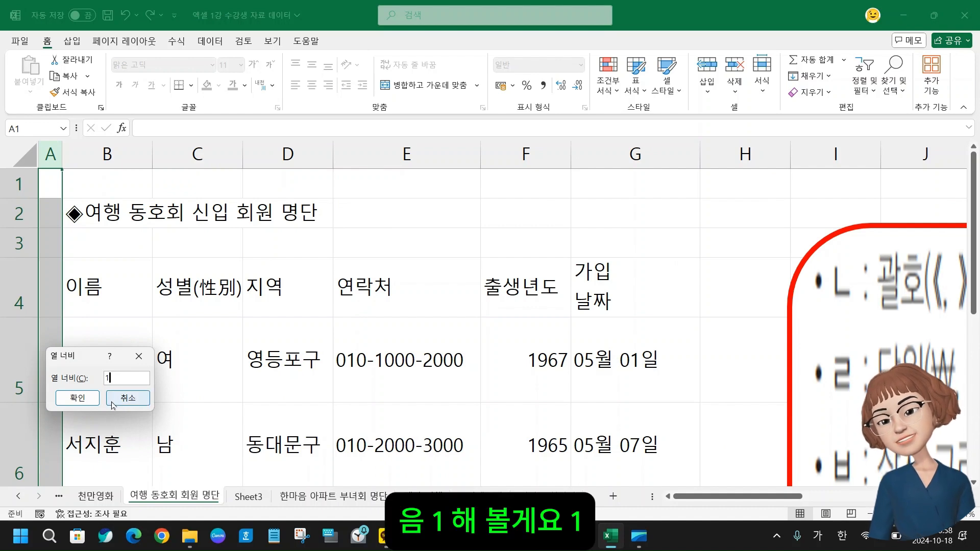
pyautogui.click(77, 401)
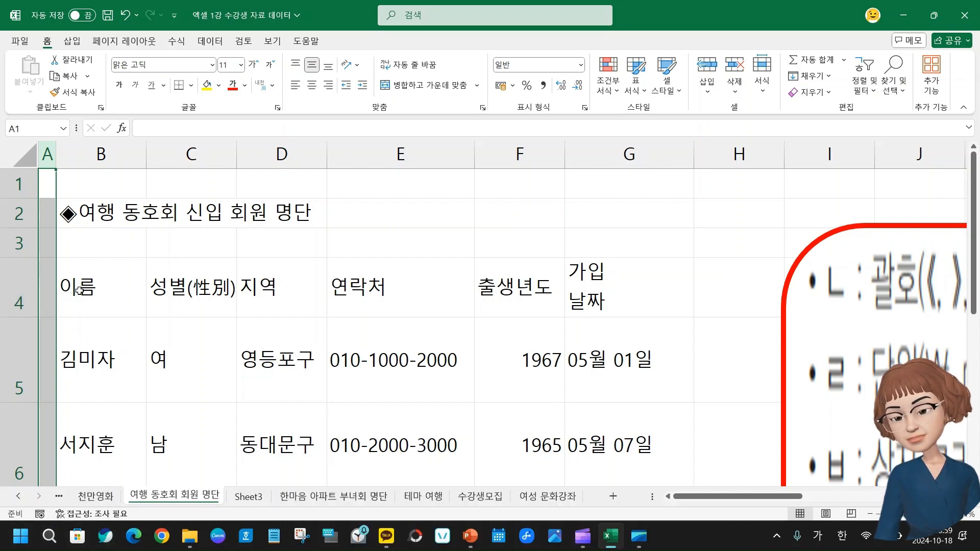
pyautogui.click(121, 300)
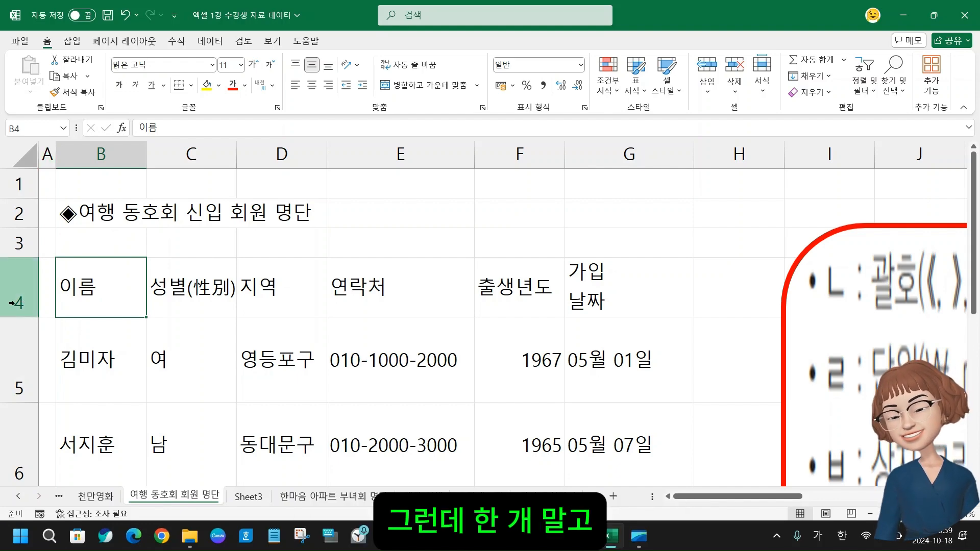
# Set the row height of all four member rows, 5 through 8, to 30 in one operation
pyautogui.scroll(-2, 145, 366)
pyautogui.scroll(1, 146, 367)
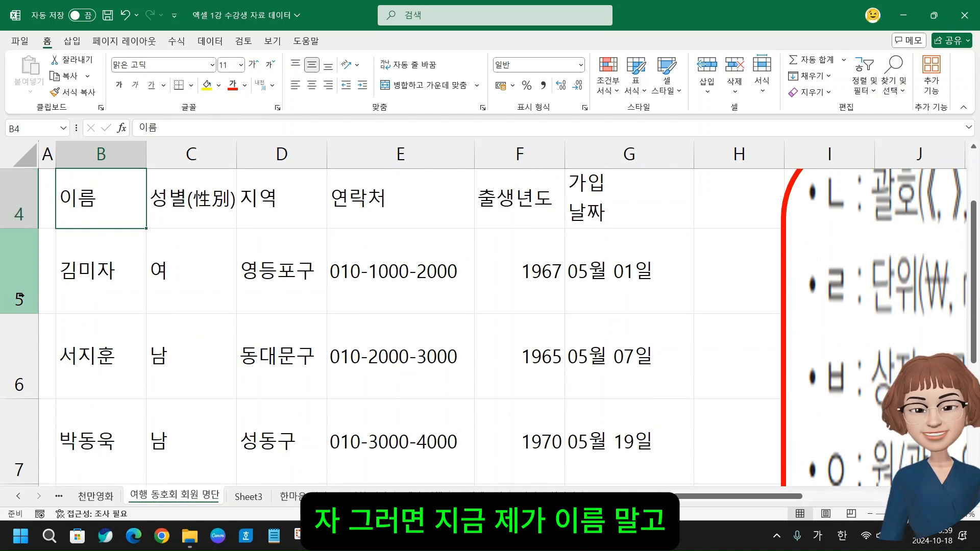
pyautogui.click(19, 280)
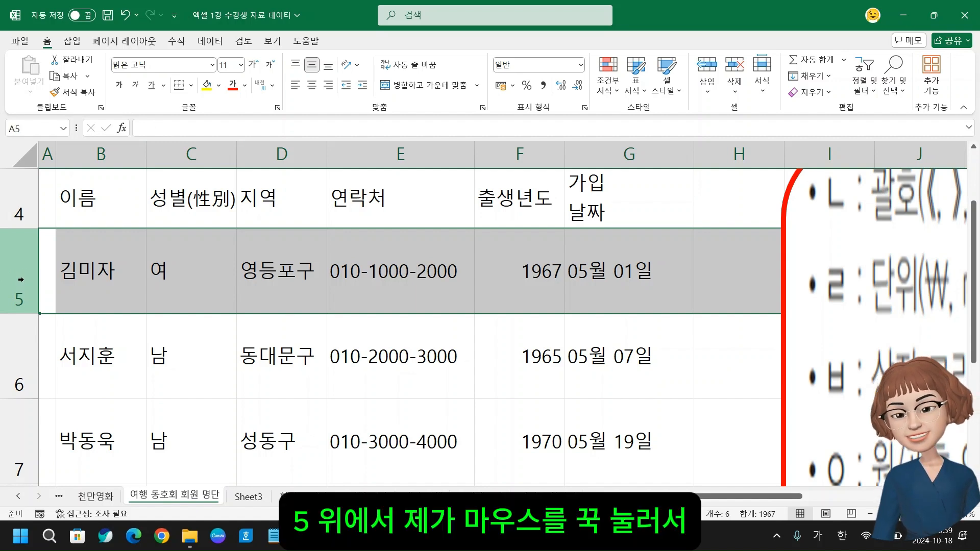
pyautogui.moveTo(20, 279); pyautogui.dragTo(14, 406)
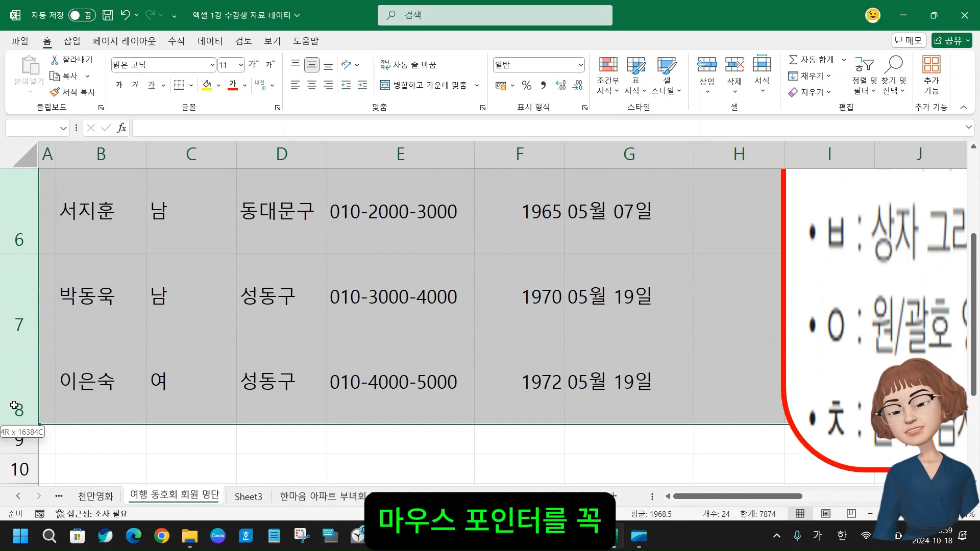
pyautogui.moveTo(14, 406); pyautogui.dragTo(16, 409)
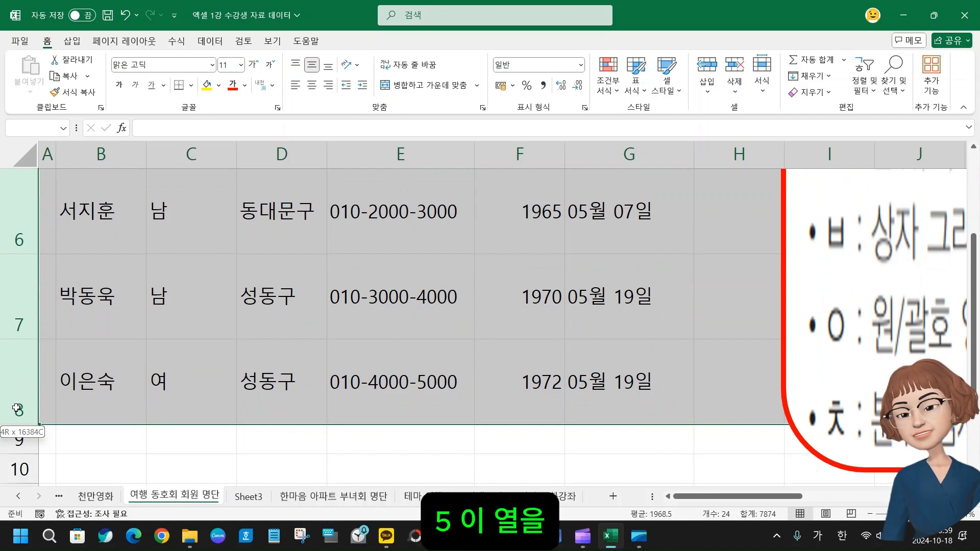
pyautogui.moveTo(17, 409); pyautogui.dragTo(17, 408)
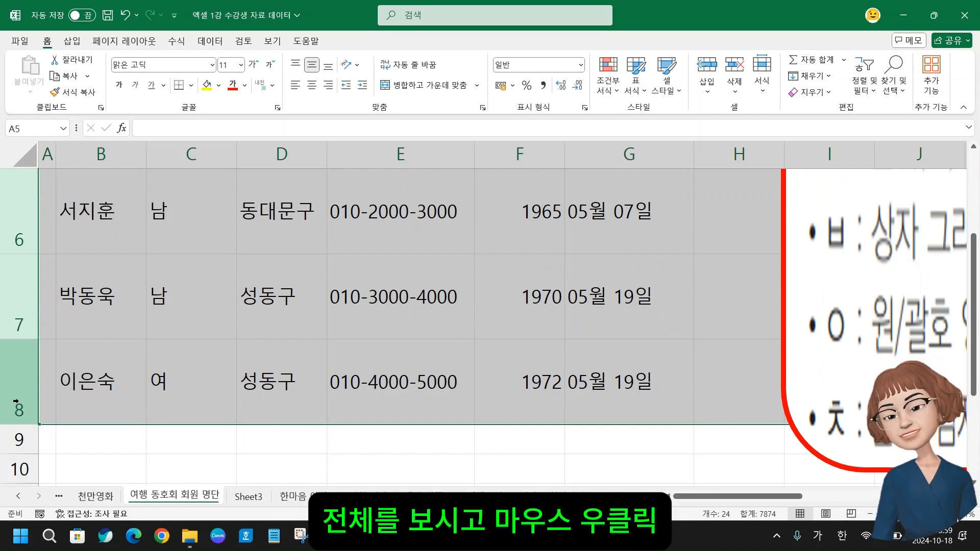
pyautogui.rightClick(14, 371)
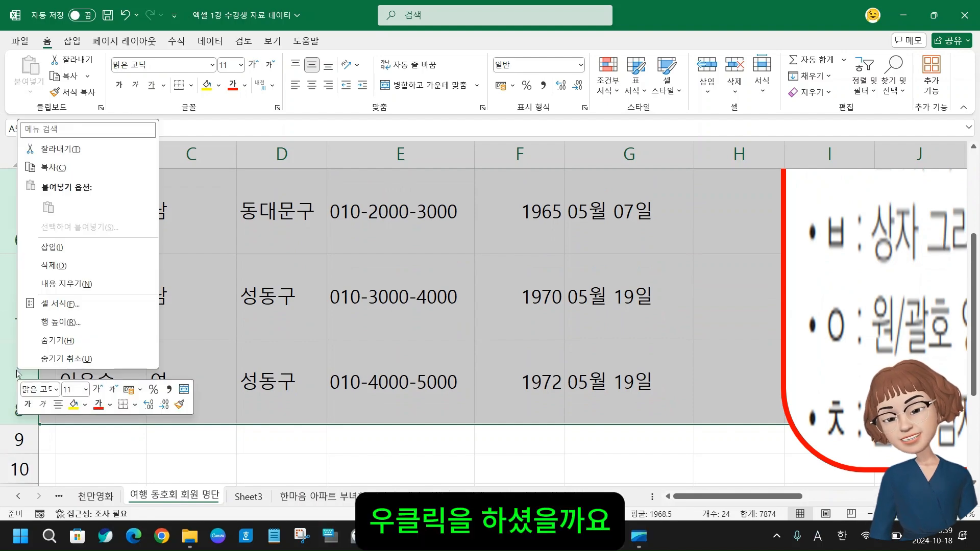
pyautogui.click(64, 323)
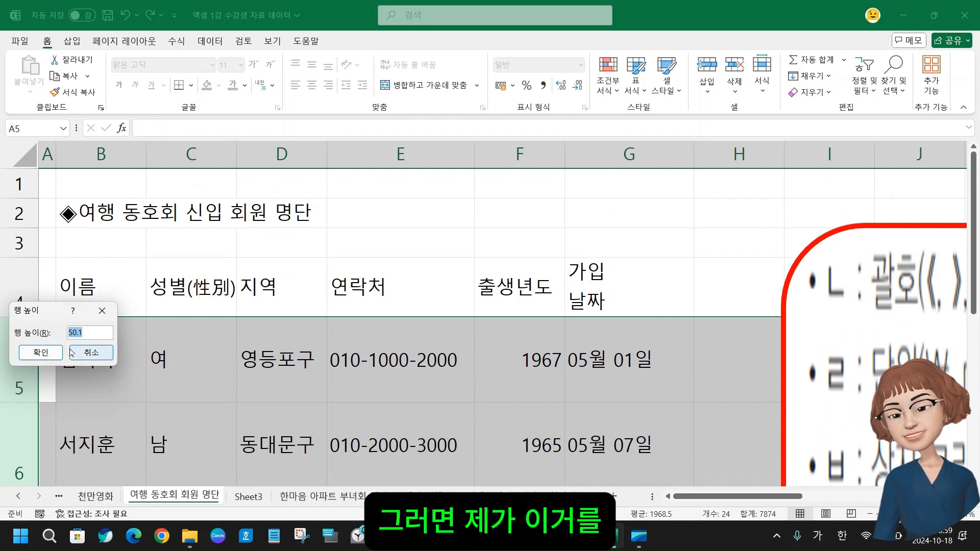
pyautogui.write('30')
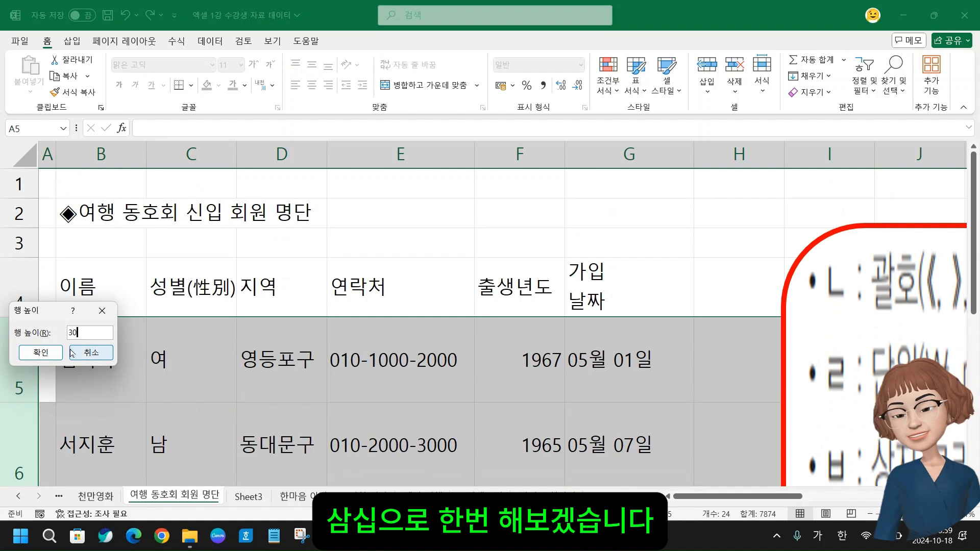
pyautogui.press('Return')
pyautogui.scroll(-2, 130, 325)
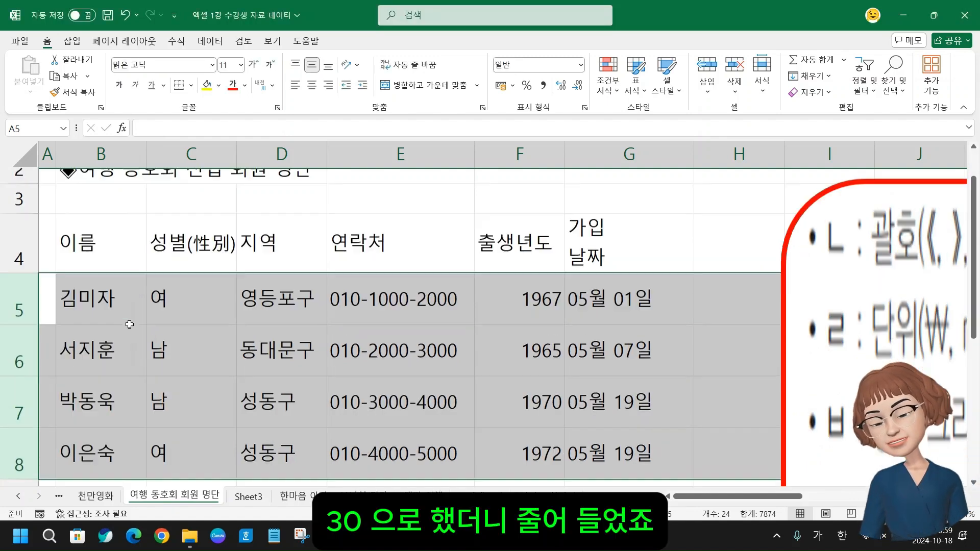
pyautogui.scroll(1, 129, 324)
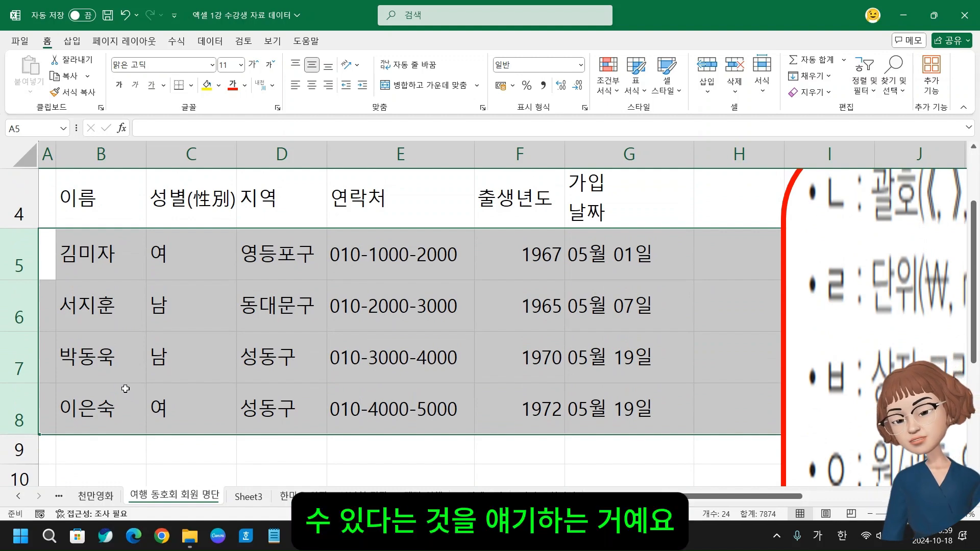
# Select the whole columns C, D and F one after another, starting from their cells in row 5
pyautogui.click(177, 263)
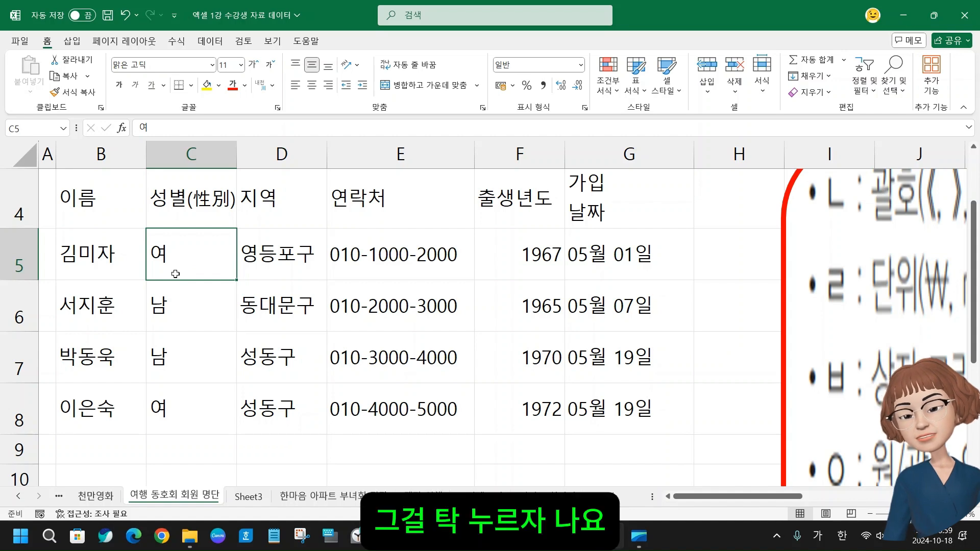
pyautogui.hotkey('ctrl', 'space')
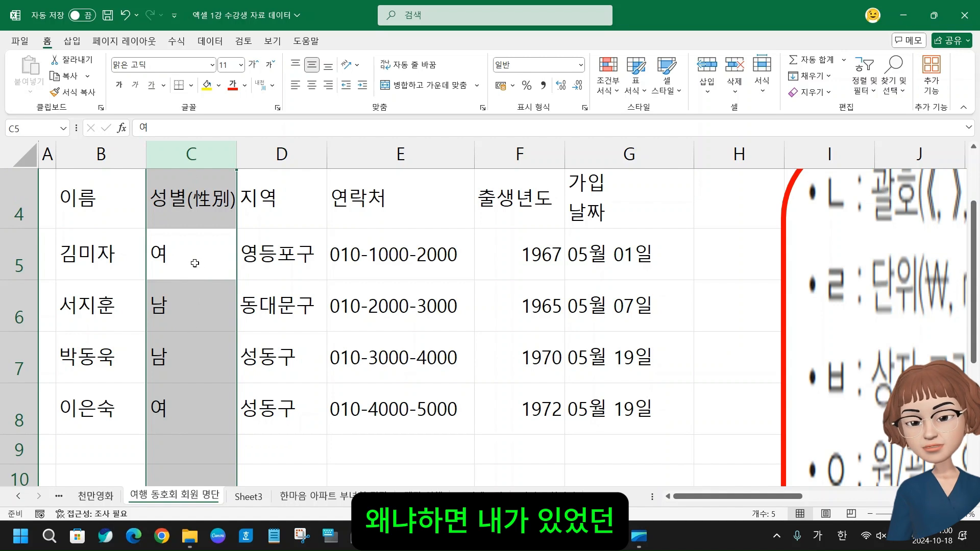
pyautogui.click(276, 259)
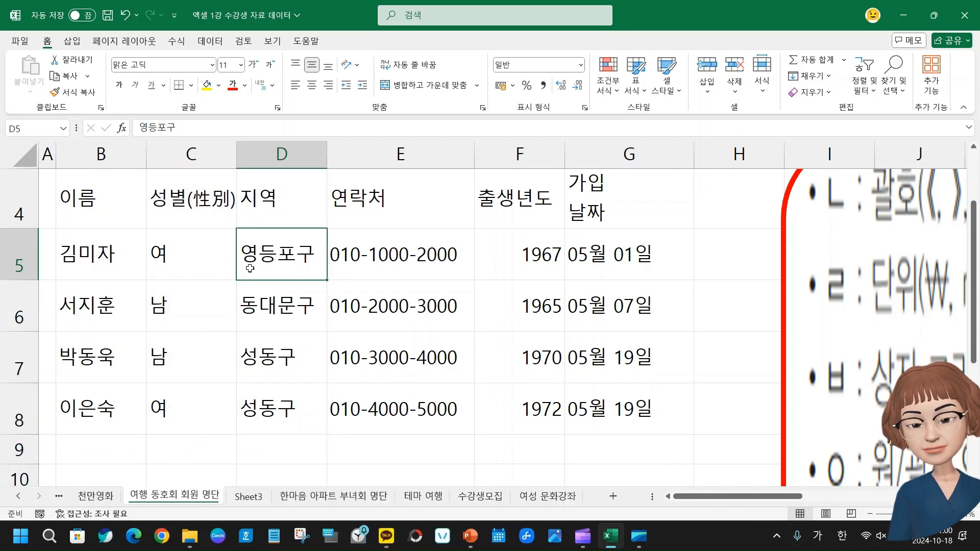
pyautogui.hotkey('ctrl', 'space')
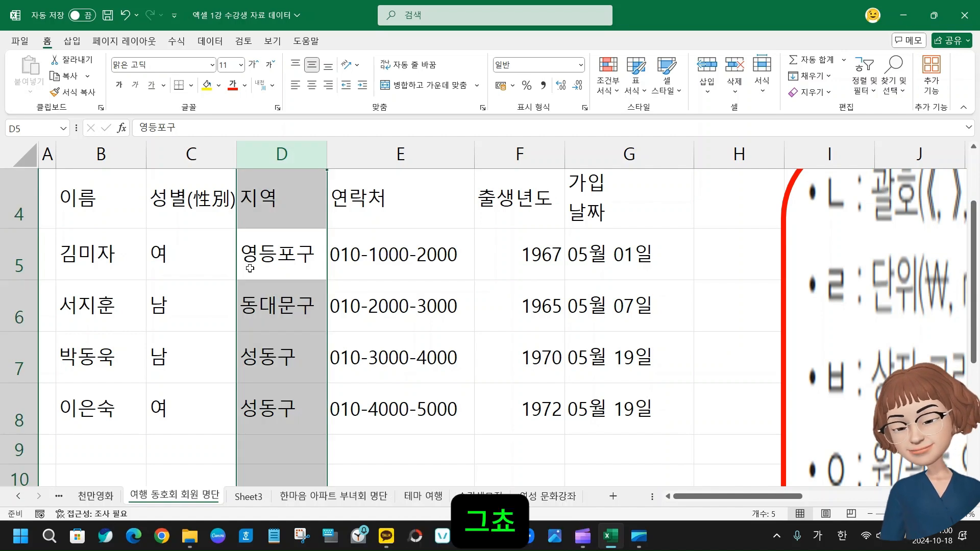
pyautogui.click(529, 264)
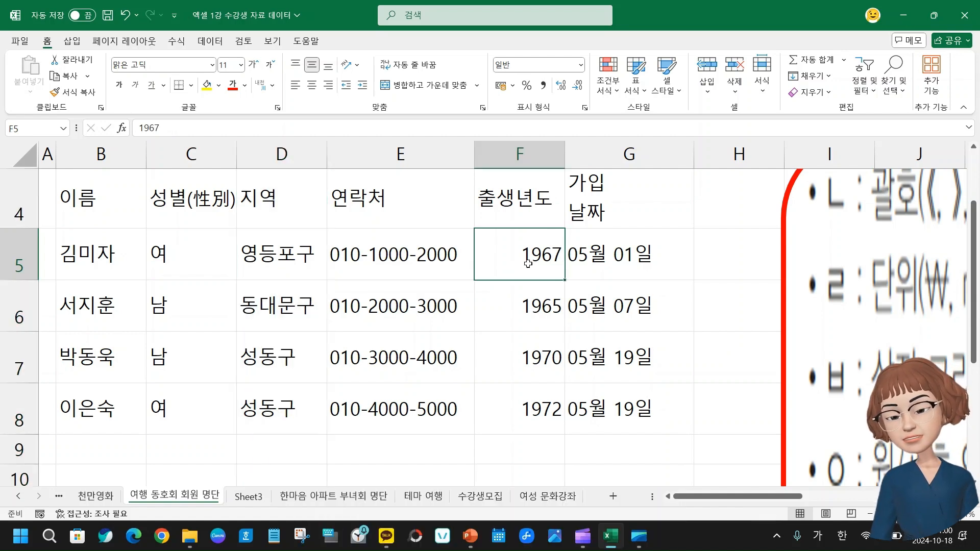
pyautogui.hotkey('ctrl', 'space')
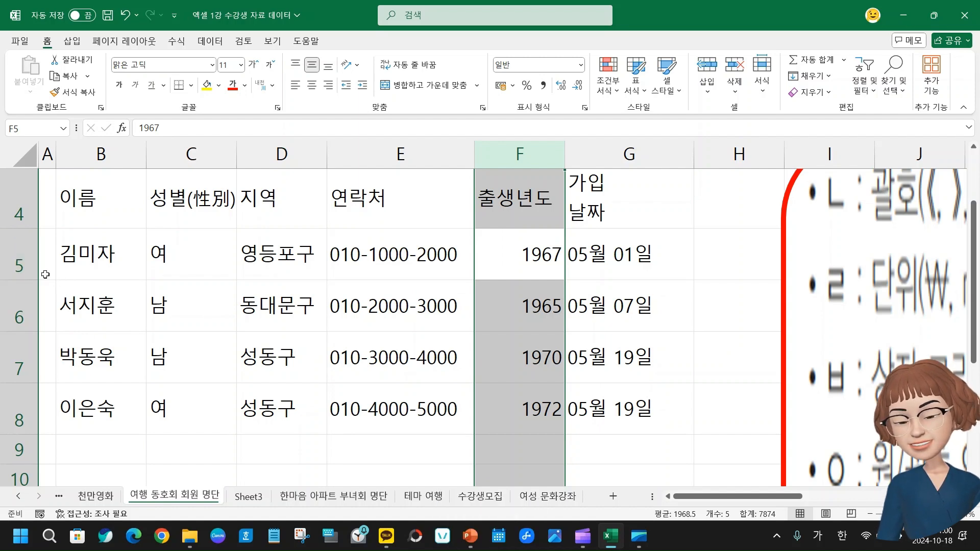
# Try inserting a blank row above row 6 with the entire row selected, then undo the insertion
pyautogui.click(94, 302)
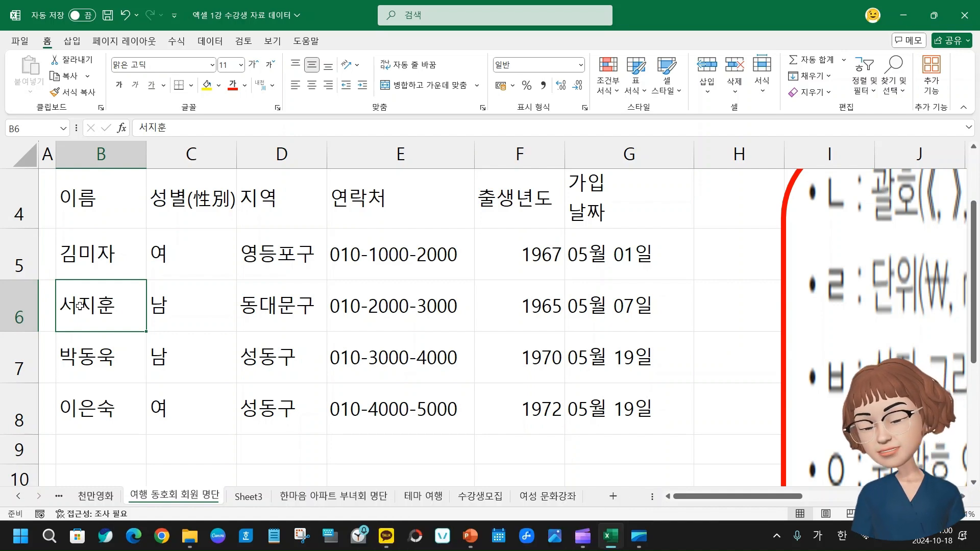
pyautogui.hotkey('shift', 'space')
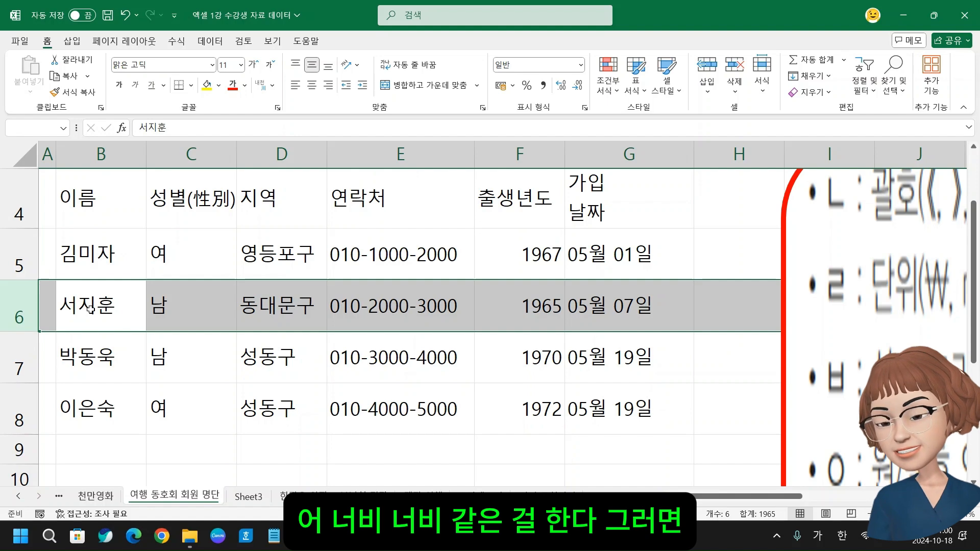
pyautogui.hotkey('ctrl', 'shift', '+')
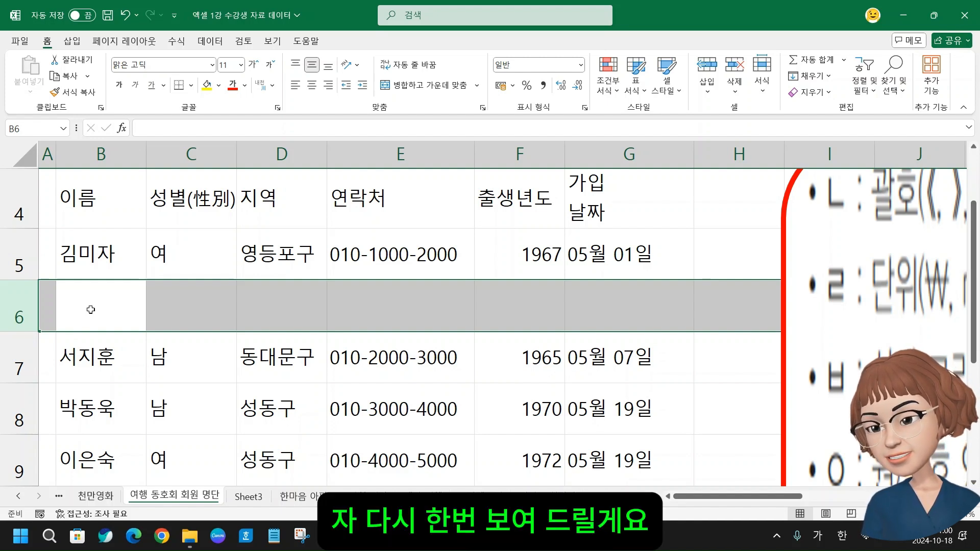
pyautogui.hotkey('ctrl', 'z')
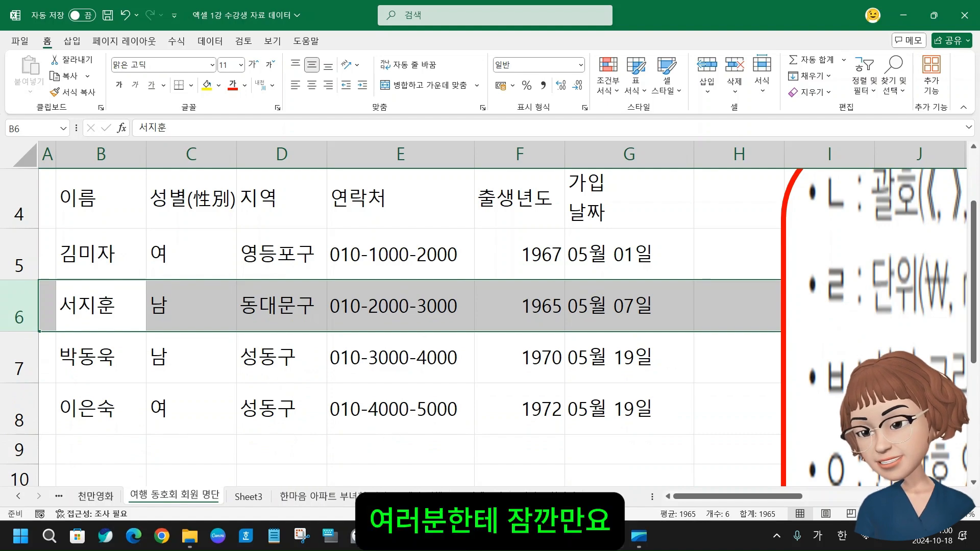
# Switch to the PowerPoint lesson deck and delete 행과 from item 4 of the slide, leaving 열 삽입/삭제하기
pyautogui.moveTo(470, 536)
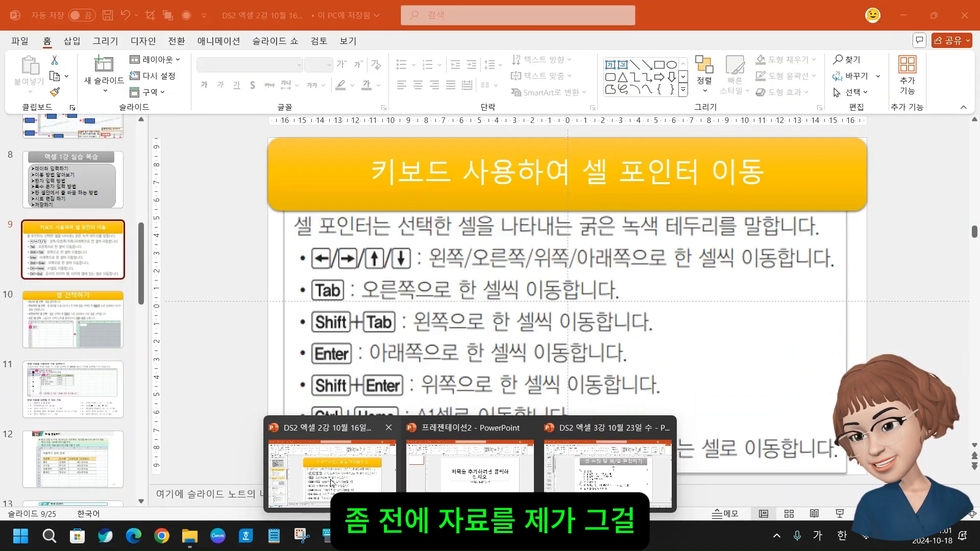
pyautogui.click(332, 481)
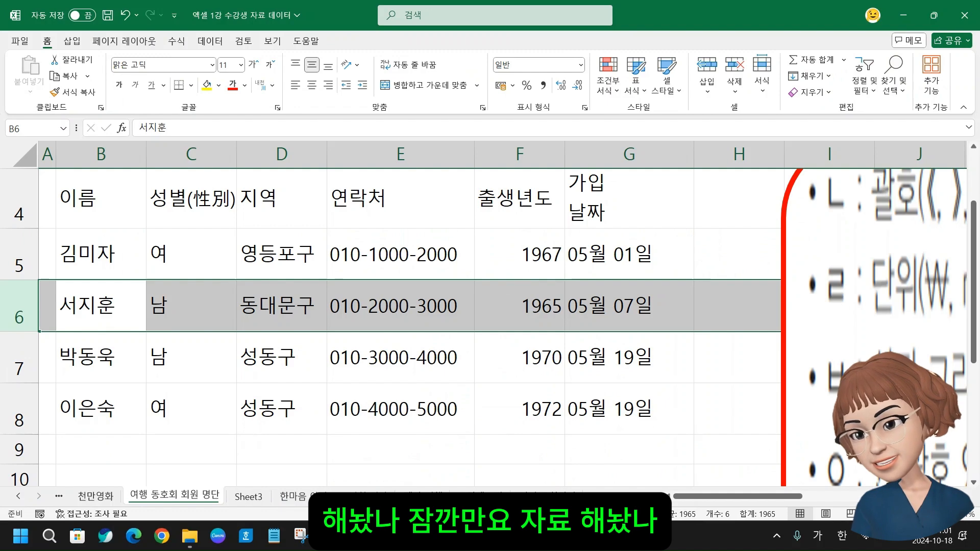
pyautogui.moveTo(470, 536)
pyautogui.click(616, 484)
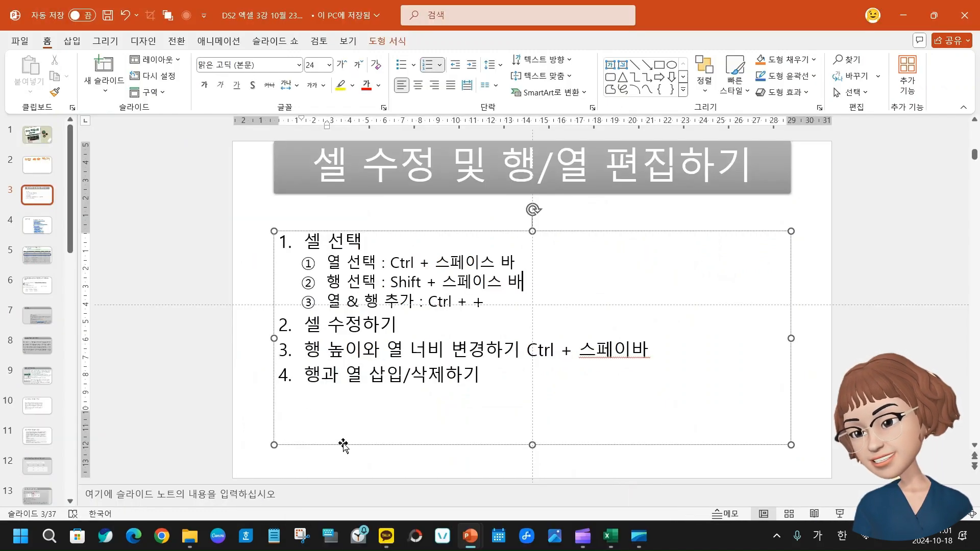
pyautogui.click(587, 426)
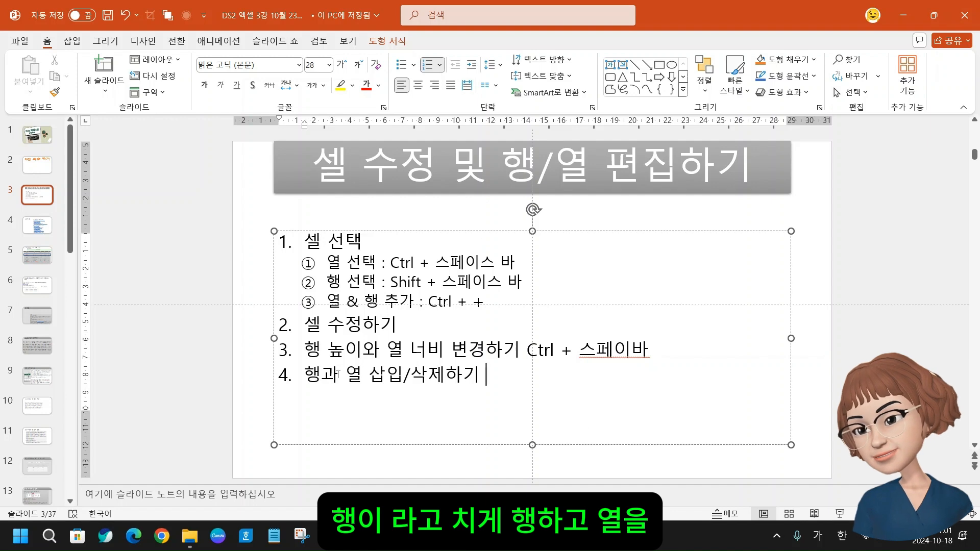
pyautogui.moveTo(345, 375); pyautogui.dragTo(363, 375)
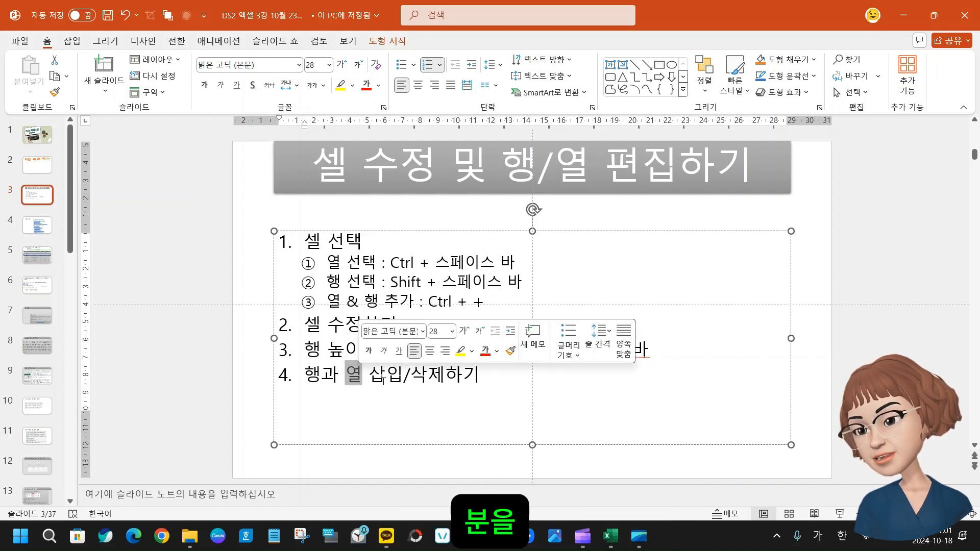
pyautogui.click(509, 384)
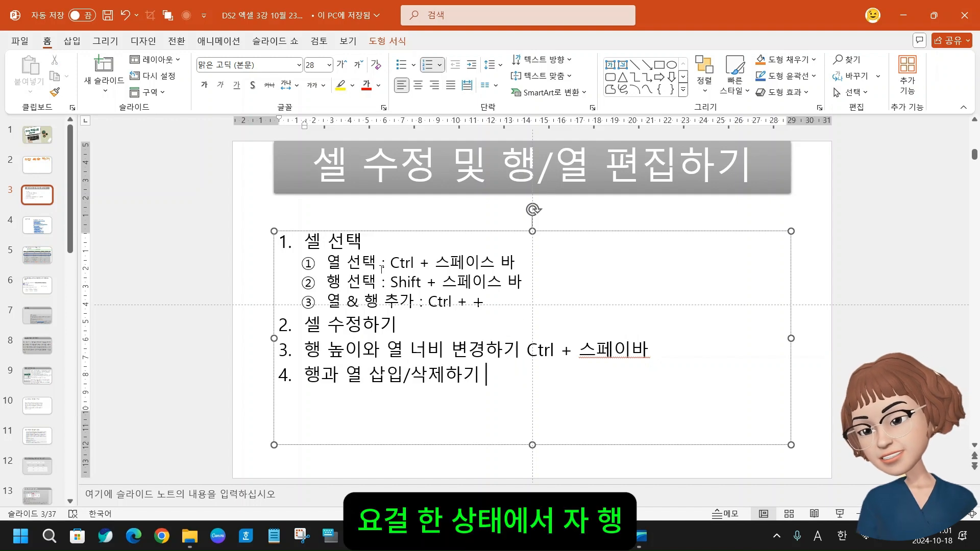
pyautogui.moveTo(390, 262); pyautogui.dragTo(532, 260)
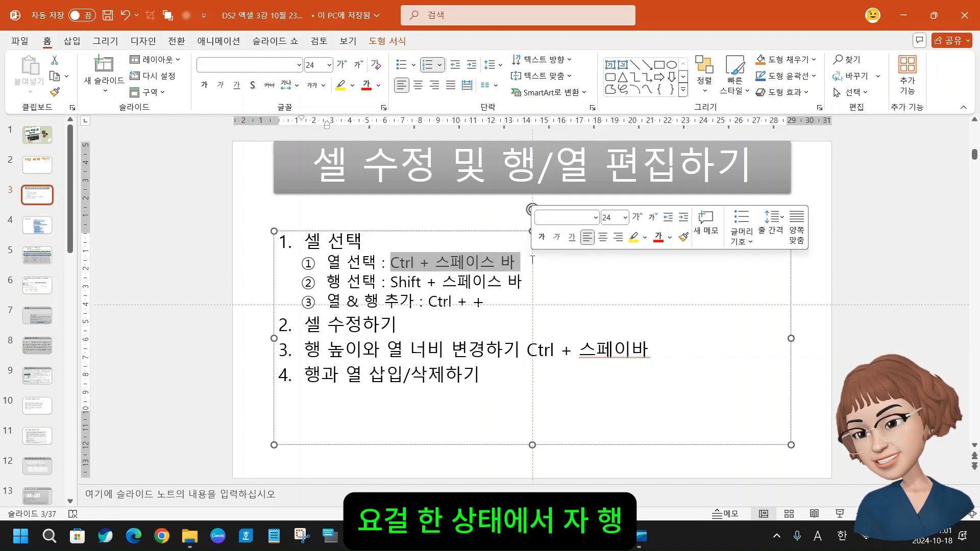
pyautogui.doubleClick(336, 374)
pyautogui.press('BackSpace')
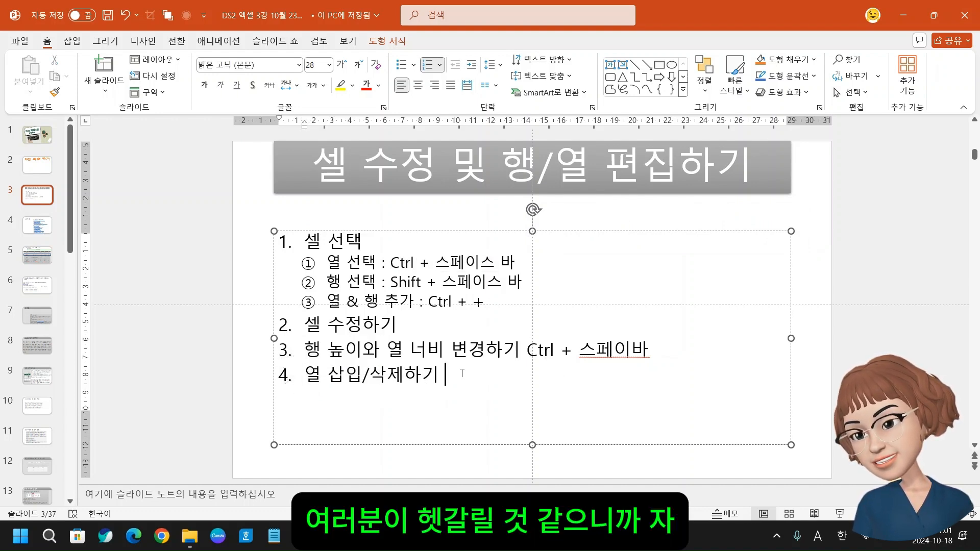
# Copy the text Ctrl + 스페이스 바 from the 열 선택 line and place the cursor at the end of item 4
pyautogui.click(391, 263)
pyautogui.moveTo(391, 263); pyautogui.dragTo(542, 264)
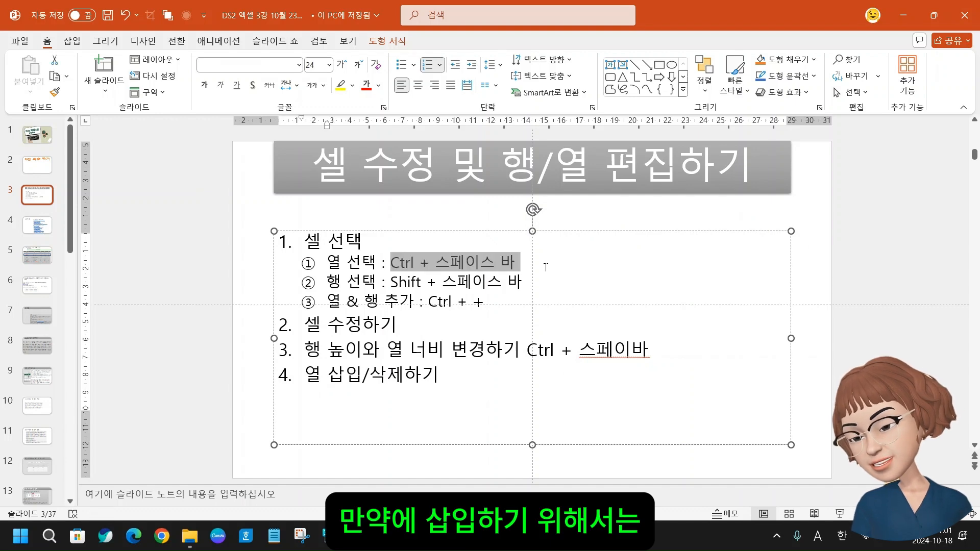
pyautogui.click(463, 372)
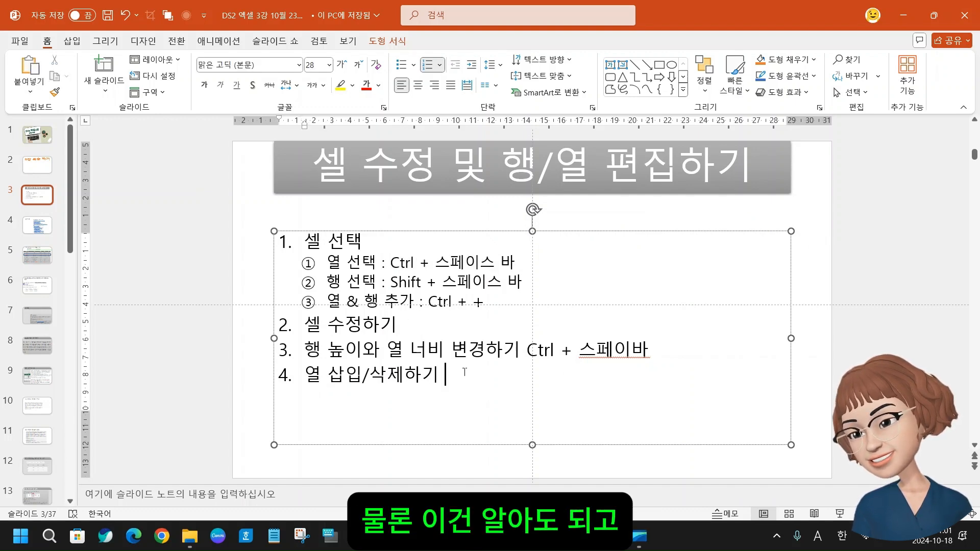
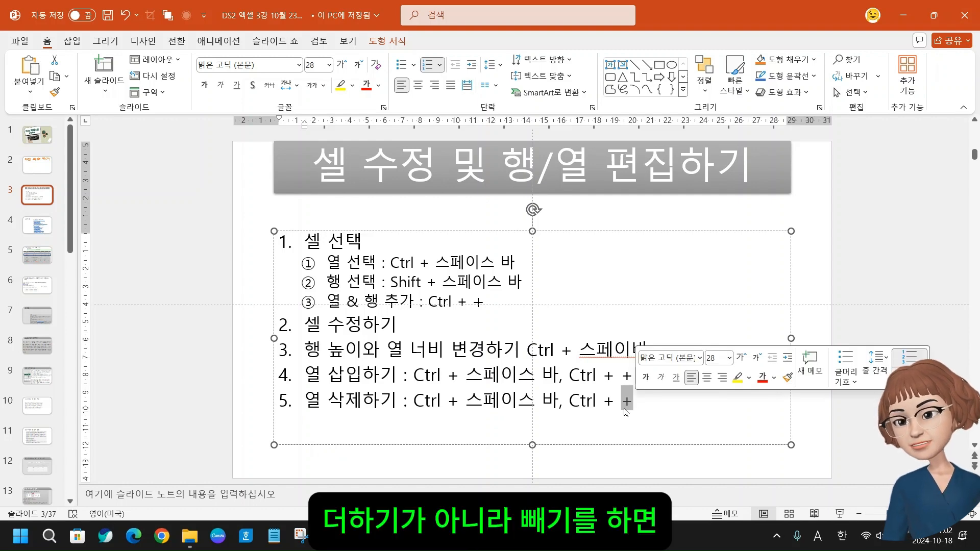
# Replace the final + in item 5 with - and add item 6 beginning with 행 삽입하기 :
pyautogui.write('-')
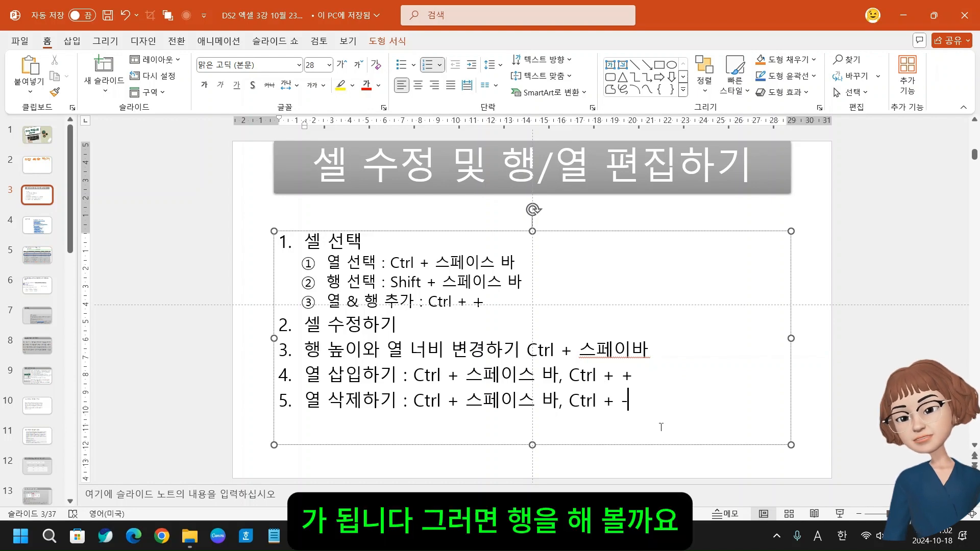
pyautogui.press('Return')
pyautogui.write('go')
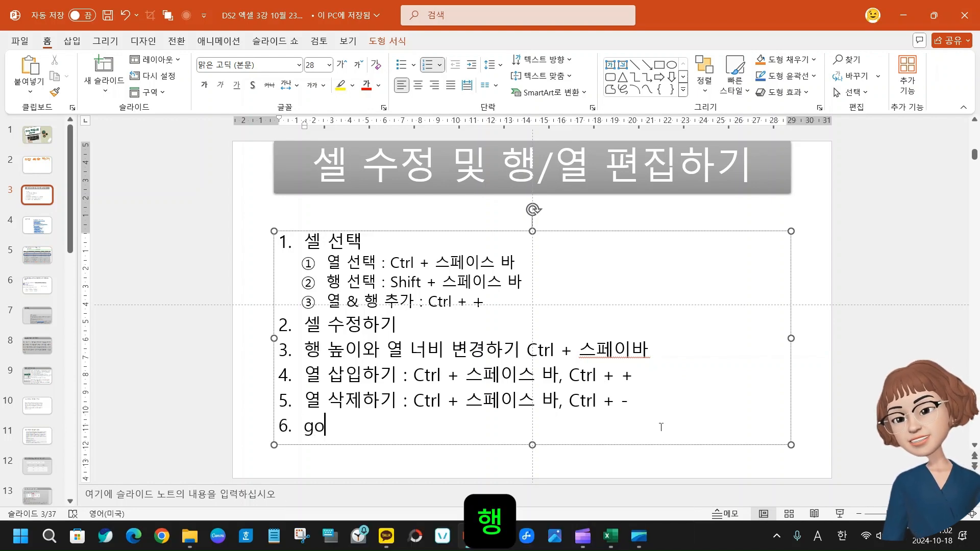
pyautogui.press('BackSpace')
pyautogui.press('BackSpace')
pyautogui.press('Hangul')
pyautogui.write('행 ')
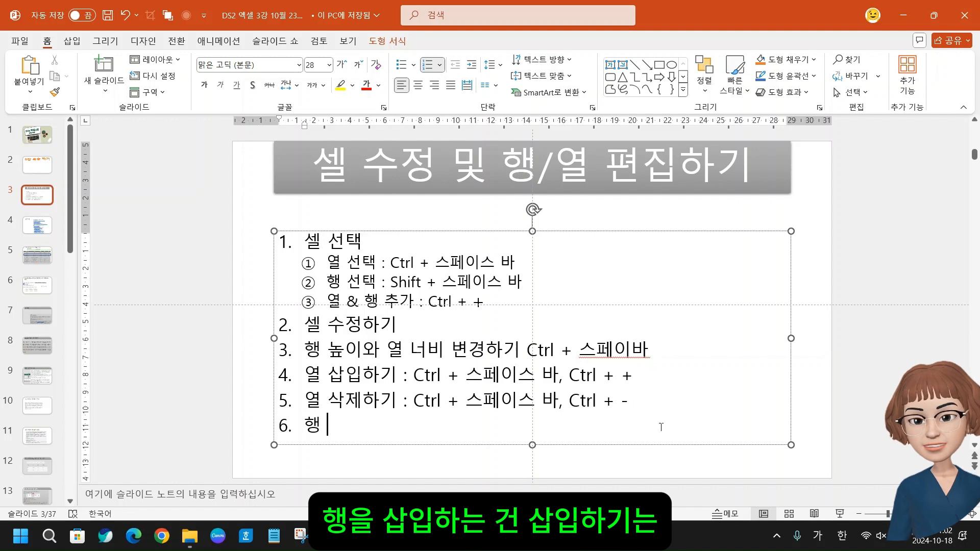
pyautogui.write('삽이ㅂ하기 :')
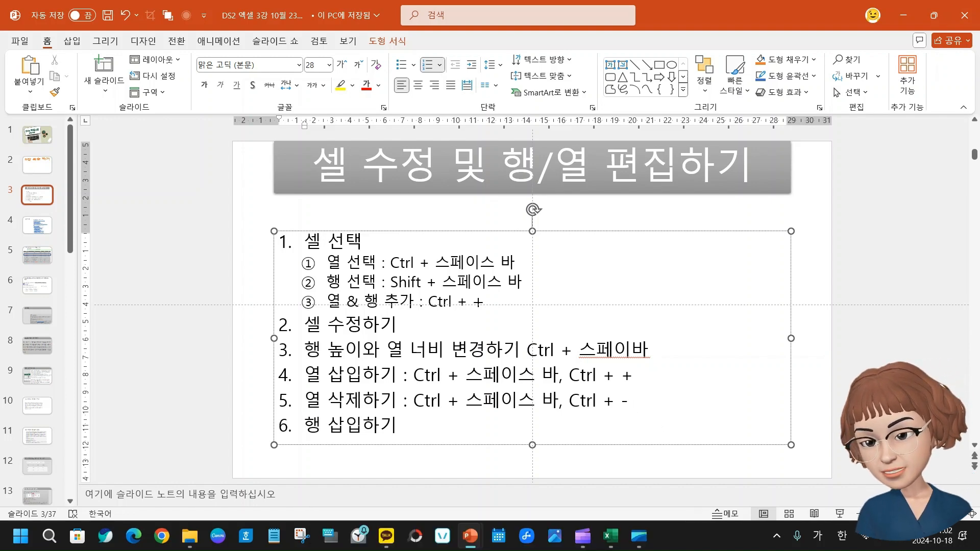
# Continue item 6 with the text Shift + 스페이스 바 followed by a comma
pyautogui.press('Hangul')
pyautogui.write('Sh')
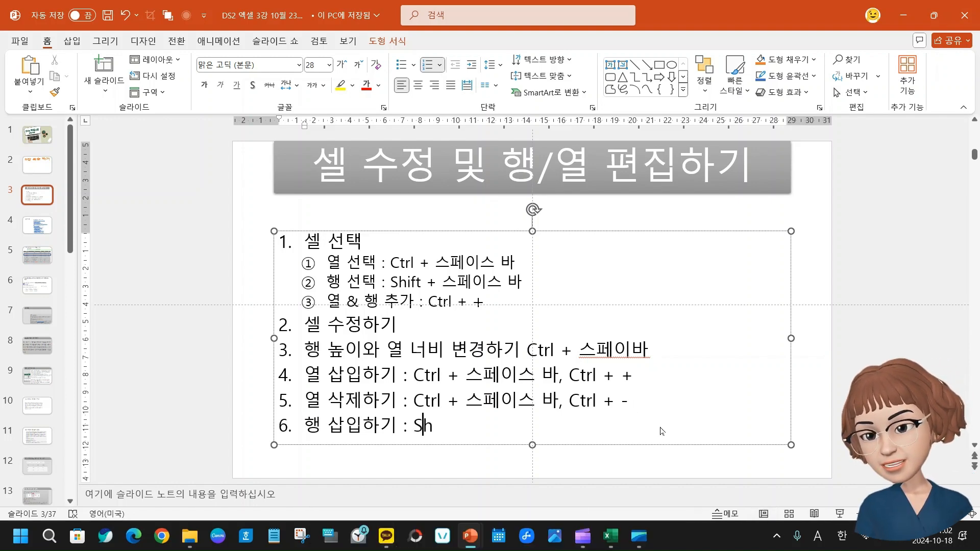
pyautogui.write('ift +')
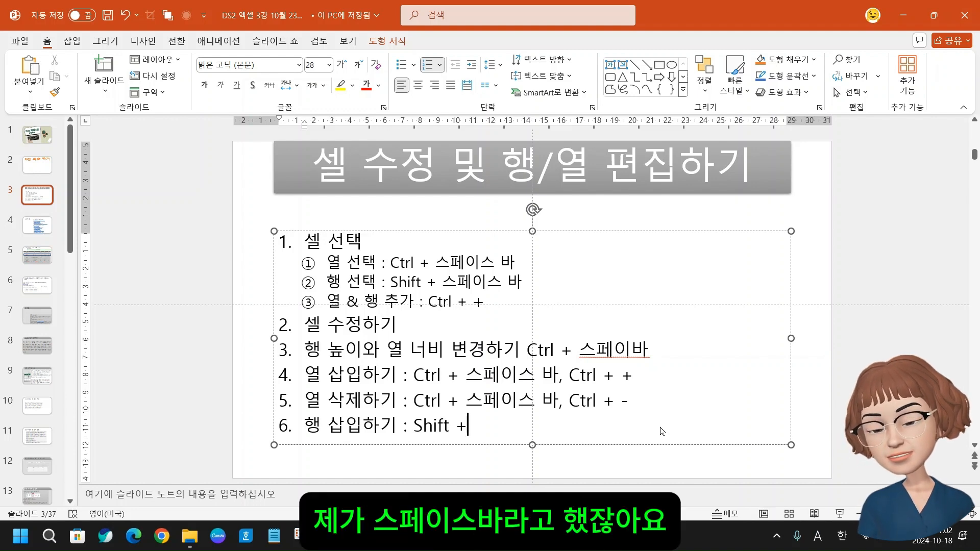
pyautogui.write(' tmvp')
pyautogui.press('BackSpace')
pyautogui.press('BackSpace')
pyautogui.press('BackSpace')
pyautogui.press('BackSpace')
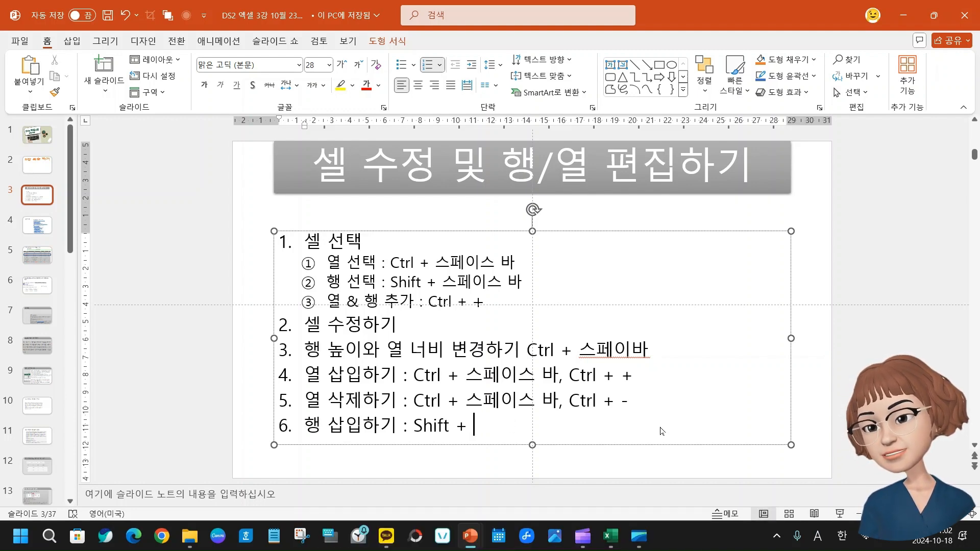
pyautogui.press('Hangul')
pyautogui.write('스페이스 ㅂ')
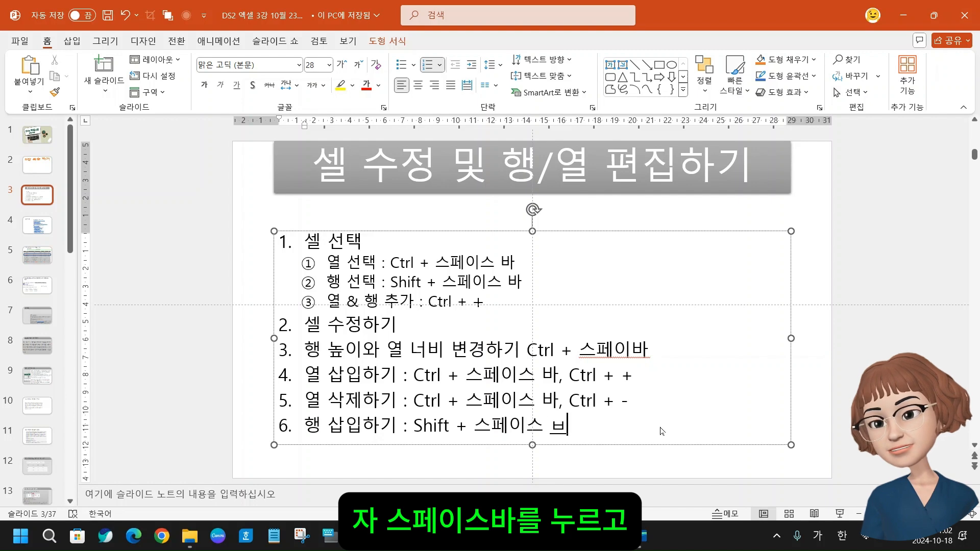
pyautogui.write('ㅏ')
pyautogui.press('Hangul')
pyautogui.write(',')
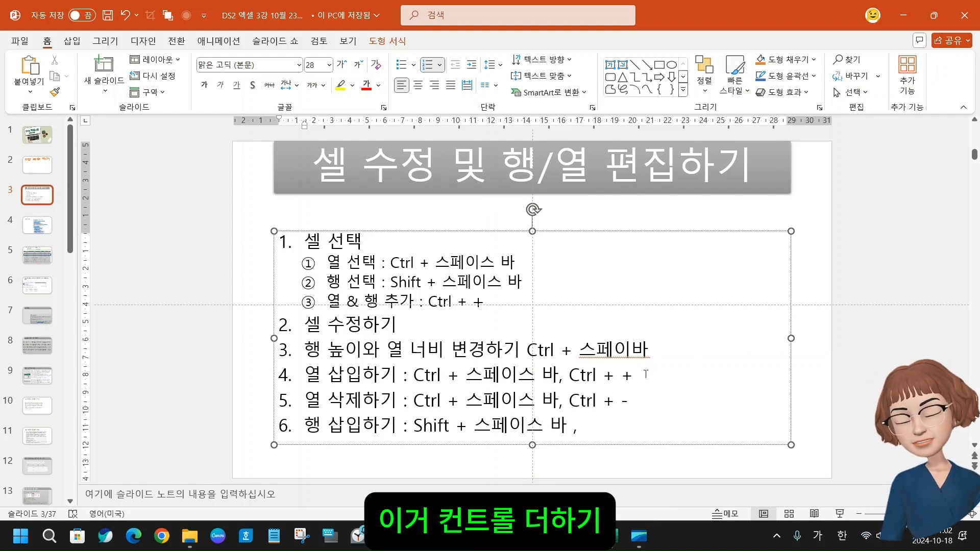
# Switch to the Excel member list, insert a blank column before column D with the whole column selected, and delete it again
pyautogui.moveTo(473, 543)
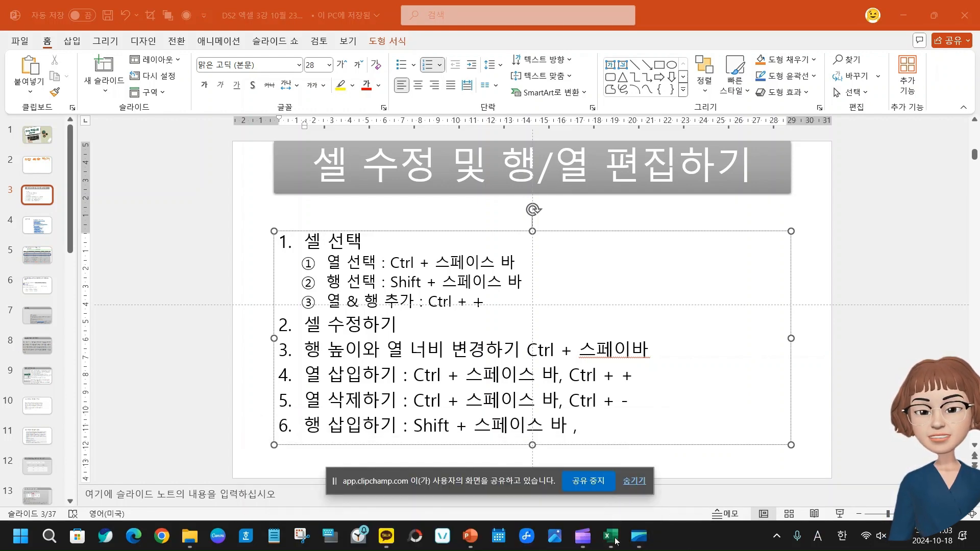
pyautogui.click(611, 536)
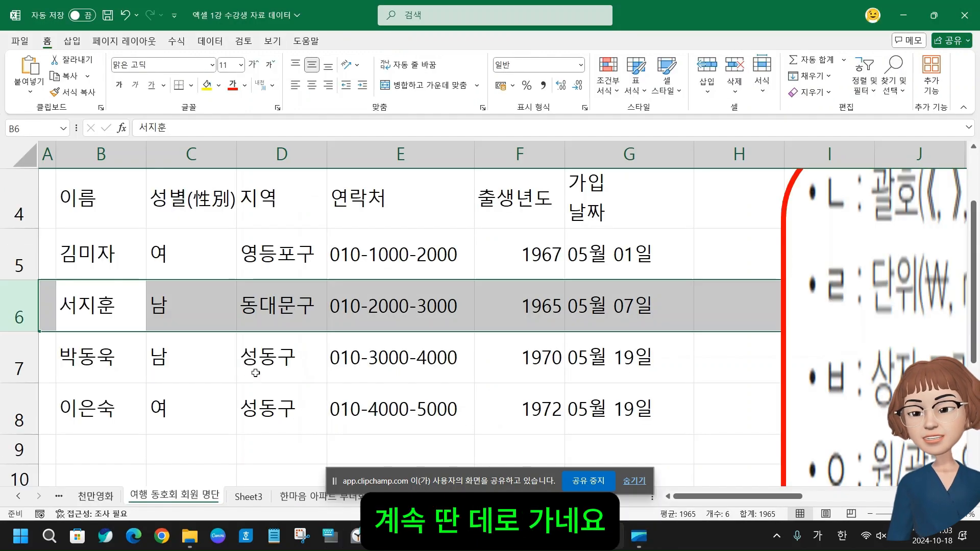
pyautogui.click(267, 356)
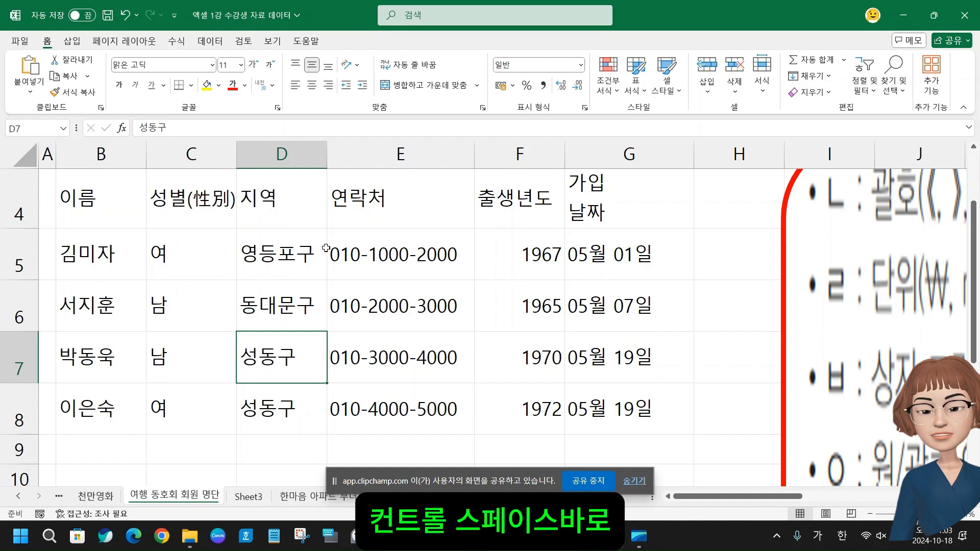
pyautogui.hotkey('ctrl', 'space')
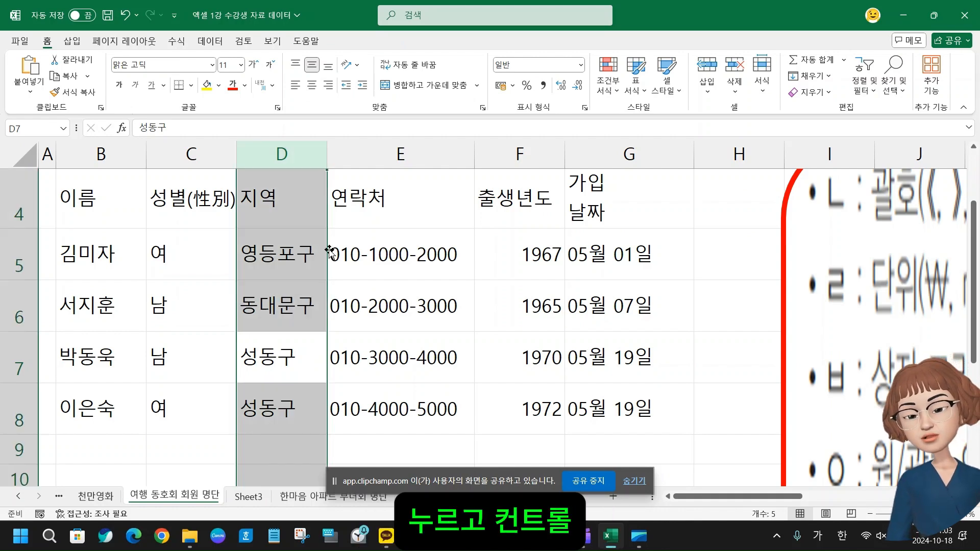
pyautogui.hotkey('ctrl', '+')
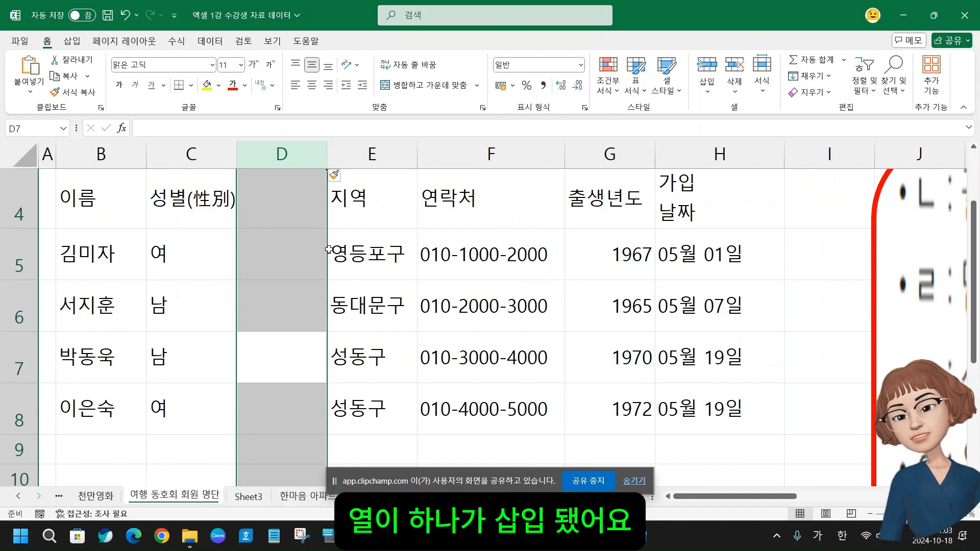
pyautogui.hotkey('ctrl', '-')
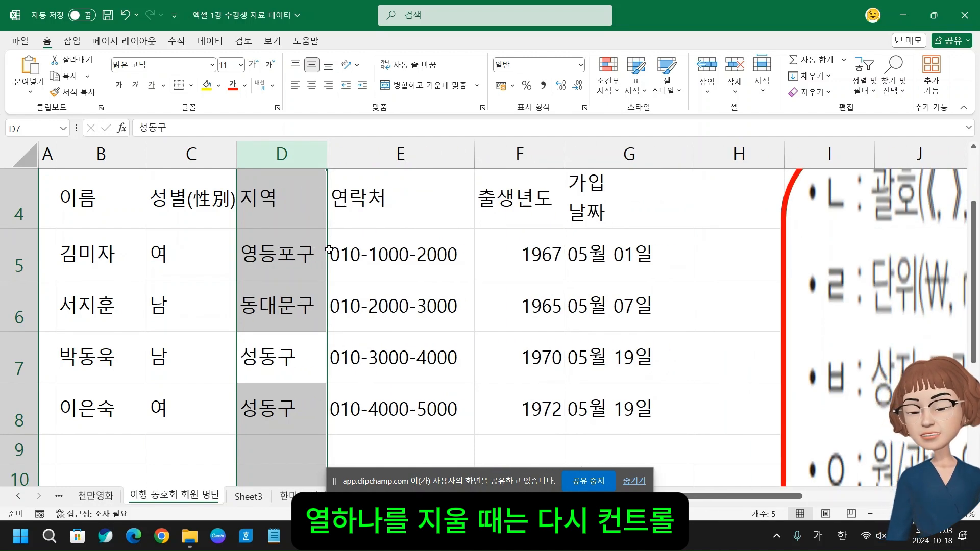
# Insert a blank row above row 7 with the entire row selected, and delete that row again
pyautogui.click(126, 362)
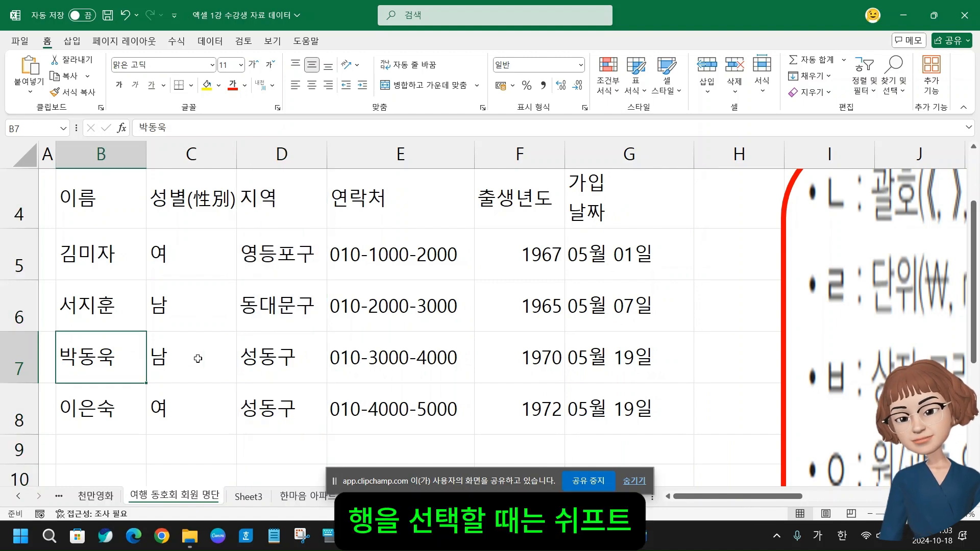
pyautogui.hotkey('shift', 'space')
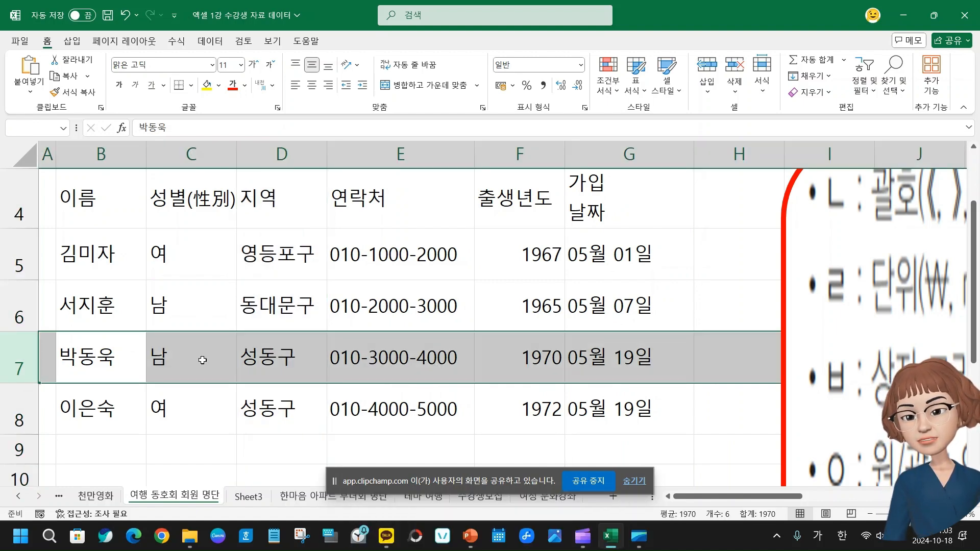
pyautogui.hotkey('ctrl', '+')
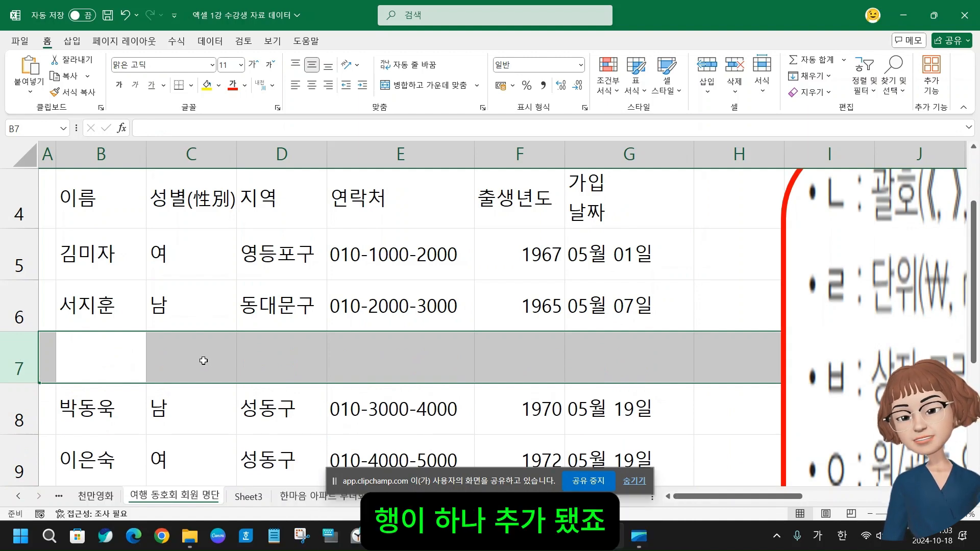
pyautogui.hotkey('ctrl', '-')
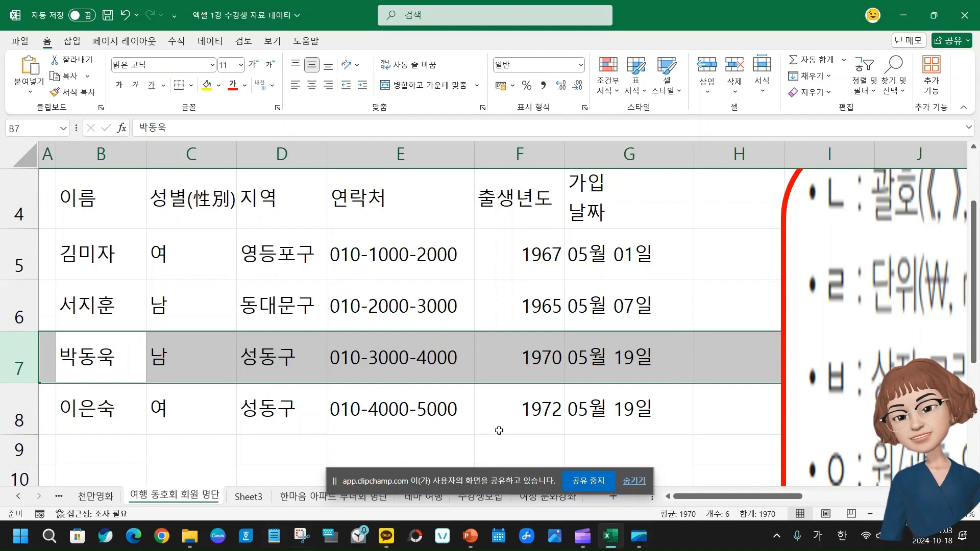
# Switch back to the PowerPoint deck DS2 엑셀 3강 and finish item 6 with Ctrl + +
pyautogui.click(470, 536)
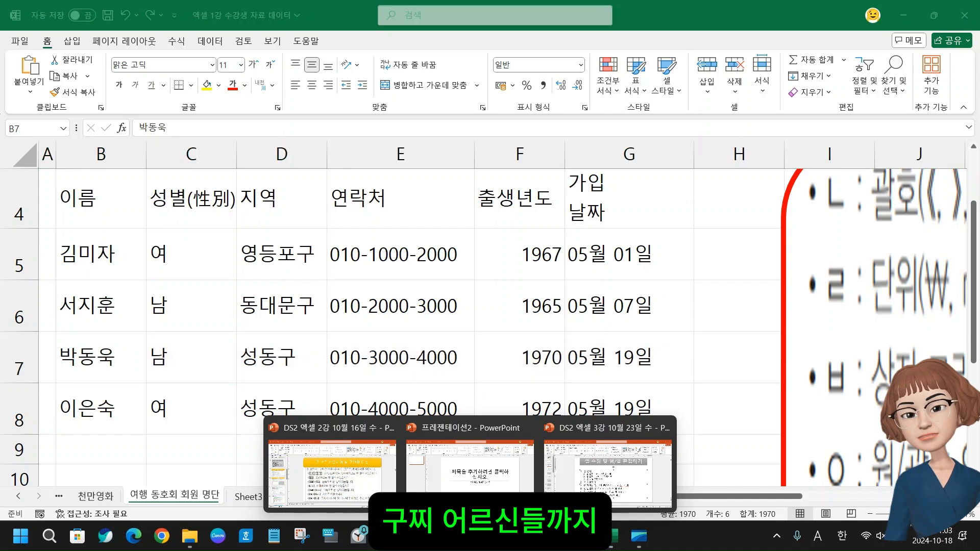
pyautogui.click(592, 466)
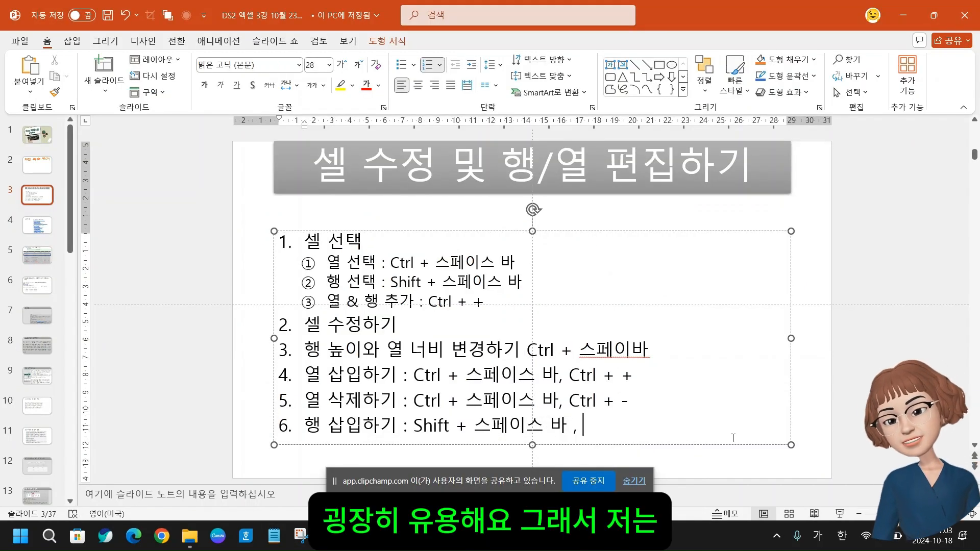
pyautogui.write('ㅊ')
pyautogui.press('BackSpace')
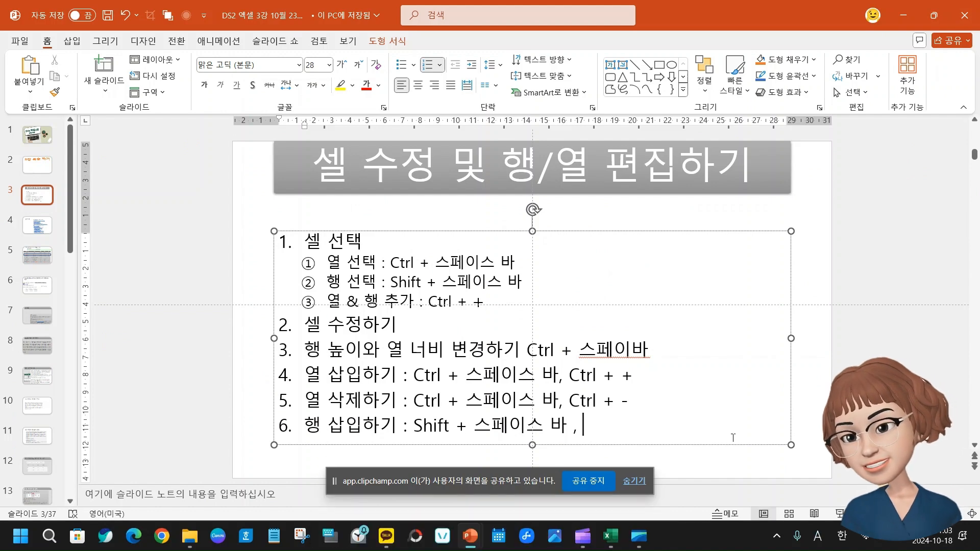
pyautogui.press('Hangul')
pyautogui.write('Ctrl +')
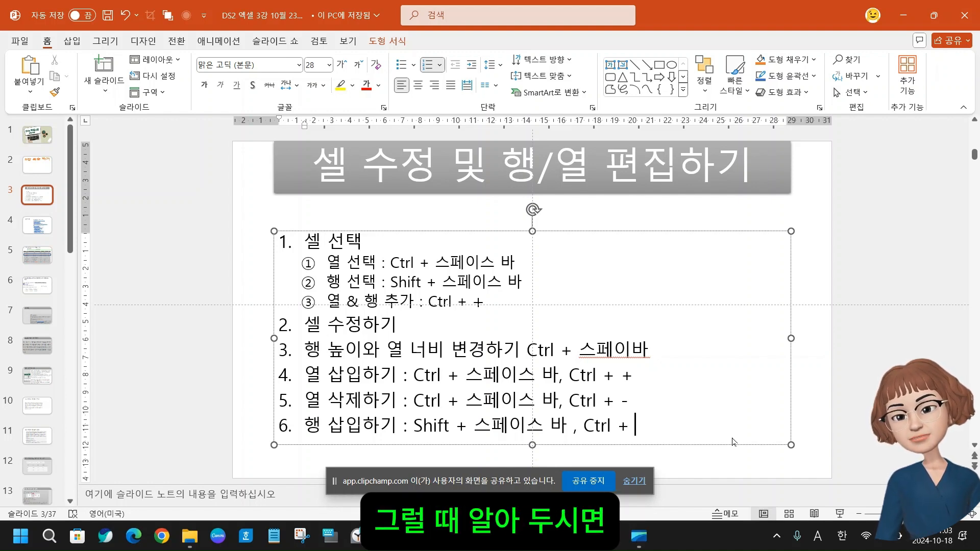
pyautogui.write(' +')
# Add item 7 to the slide's list, beginning with 행 삭제하기 :
pyautogui.press('Return')
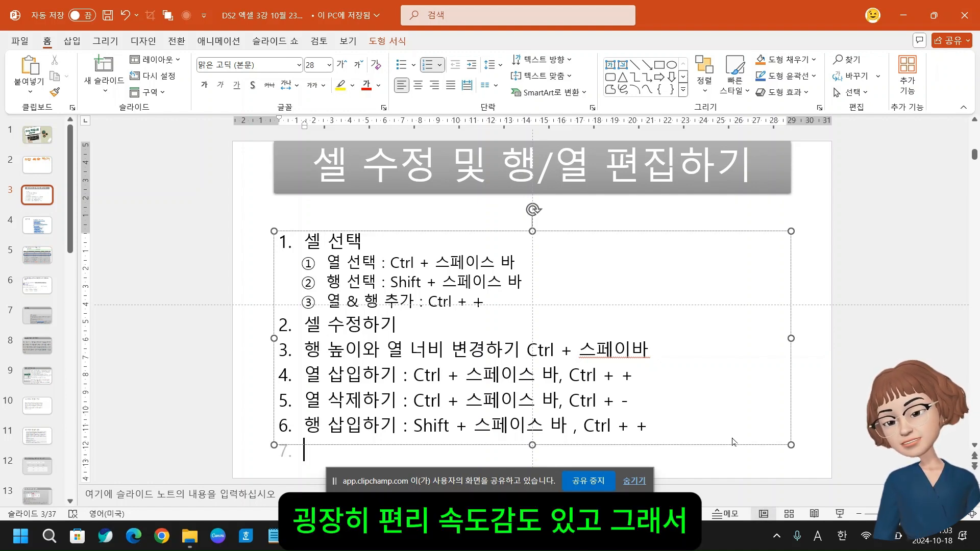
pyautogui.write('g')
pyautogui.press('BackSpace')
pyautogui.press('Hangul')
pyautogui.write('행 ')
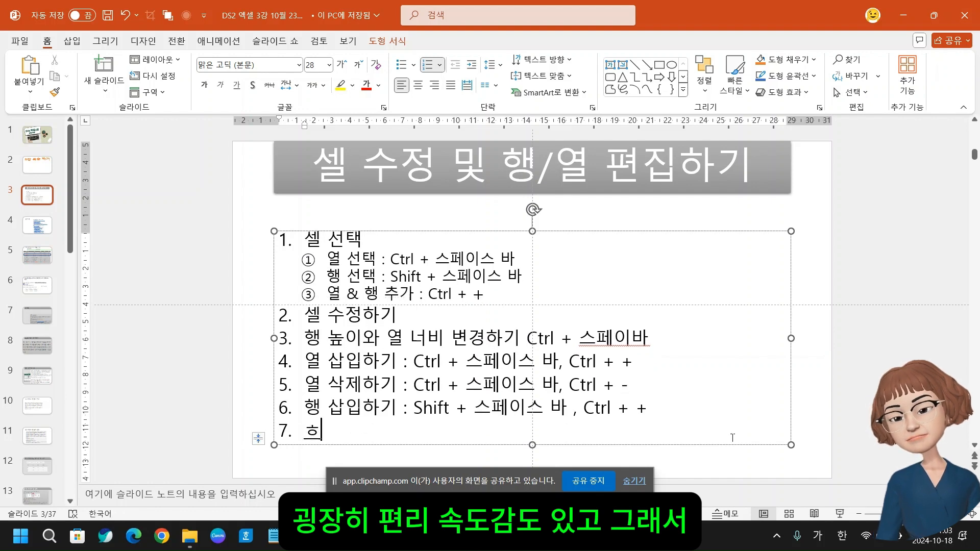
pyautogui.write('삭제')
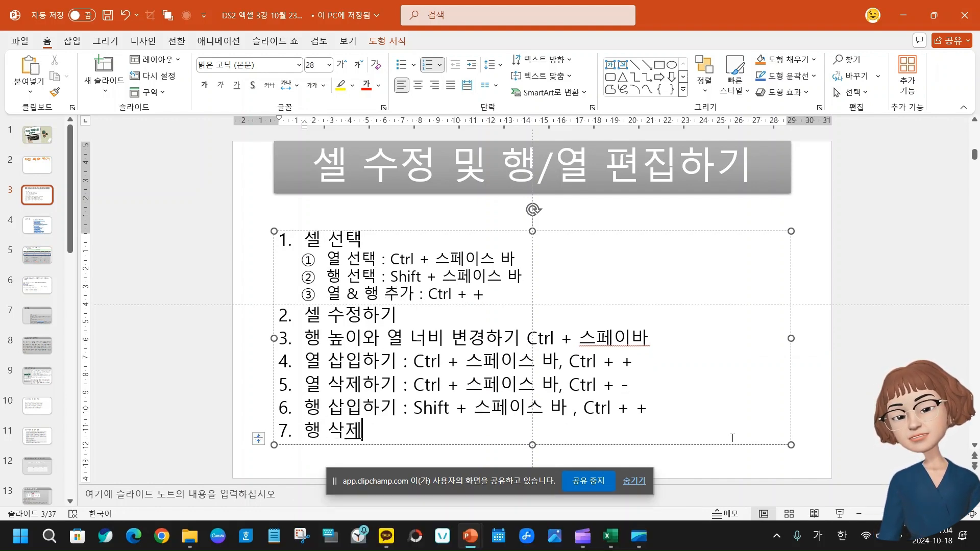
pyautogui.write('하기 : ㄴ')
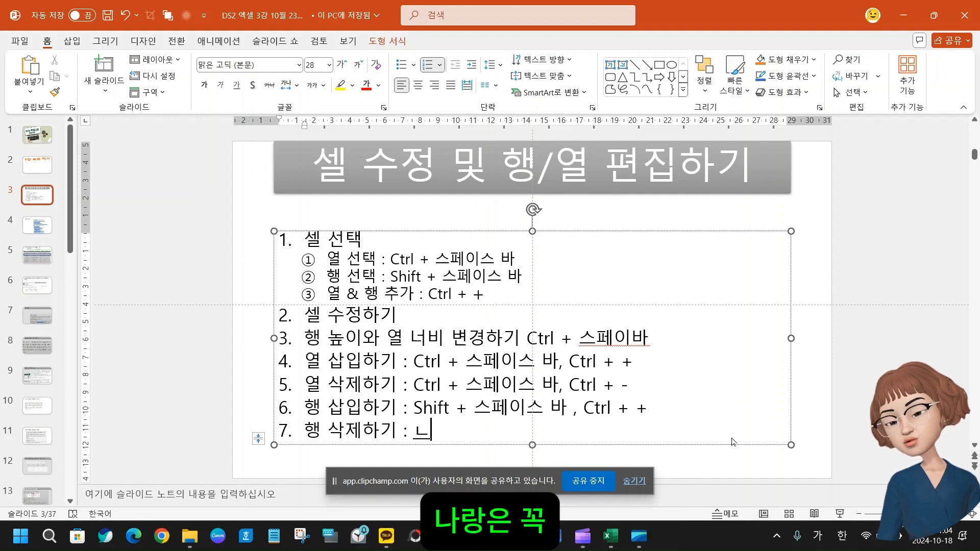
pyautogui.press('BackSpace')
# Complete item 7 with the shortcut text Shift + 스페이스바 , Ctrl + -
pyautogui.press('Hangul')
pyautogui.write('S')
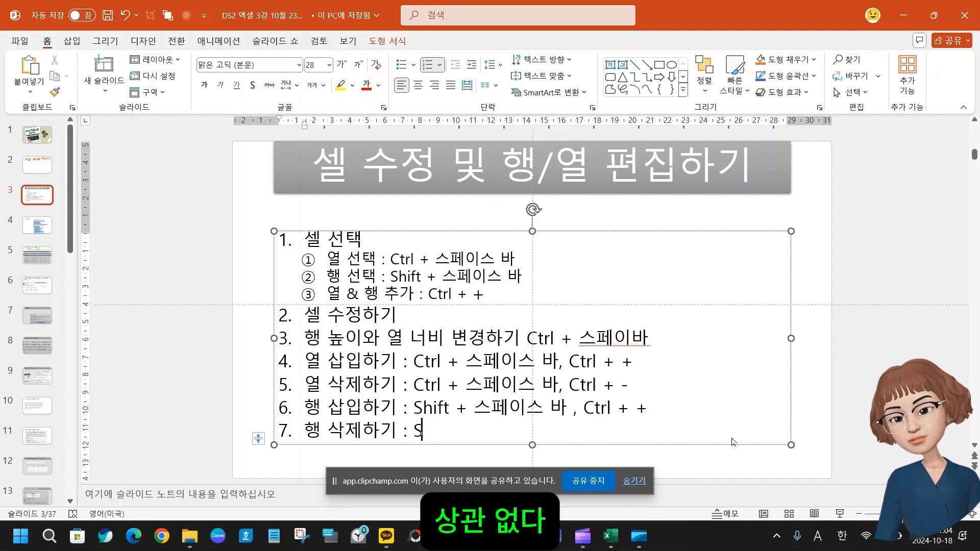
pyautogui.write('hift +')
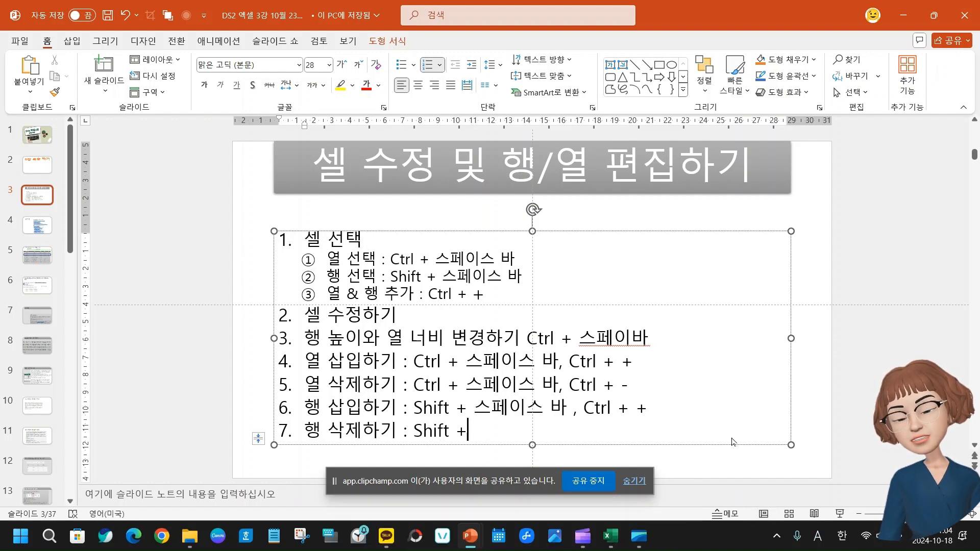
pyautogui.press('Hangul')
pyautogui.write('스페이습')
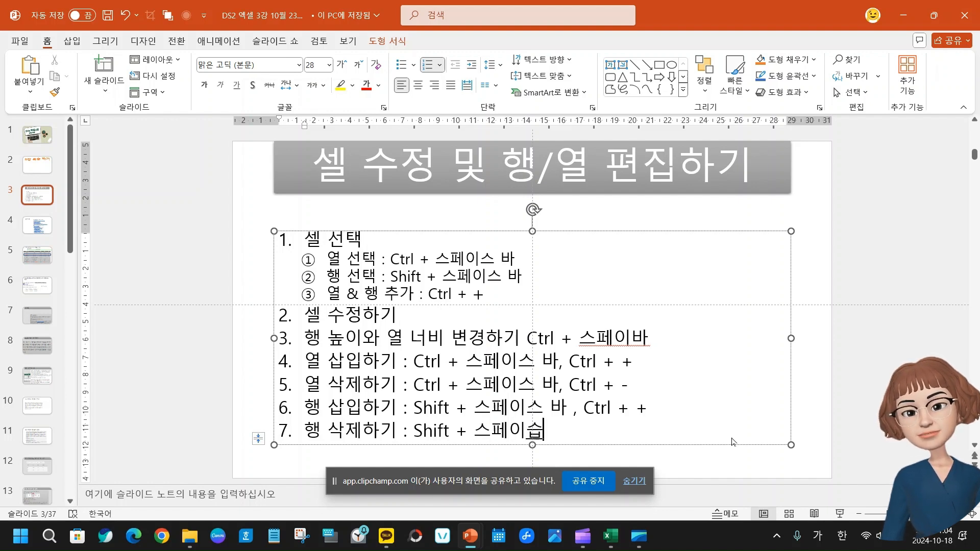
pyautogui.press('BackSpace')
pyautogui.write('바 , ㅊ')
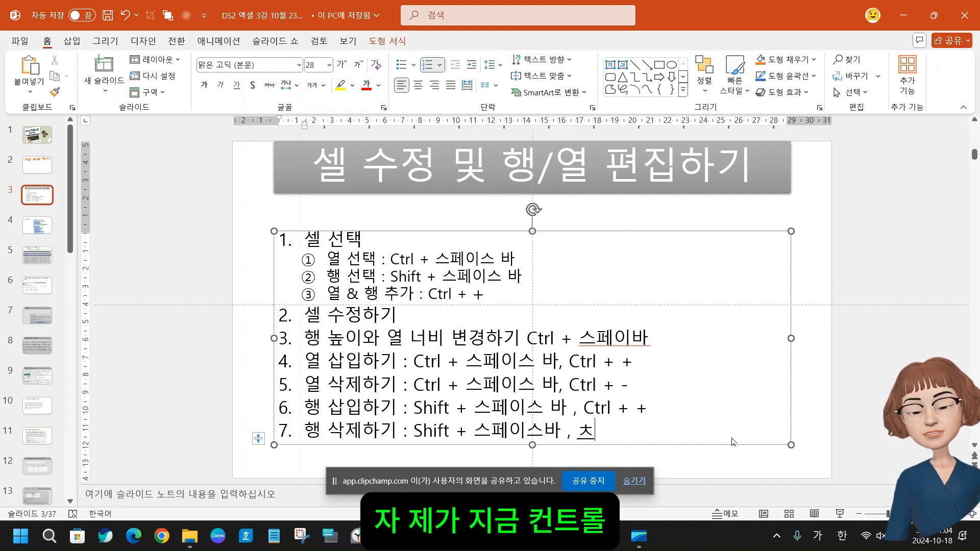
pyautogui.press('BackSpace')
pyautogui.press('Hangul')
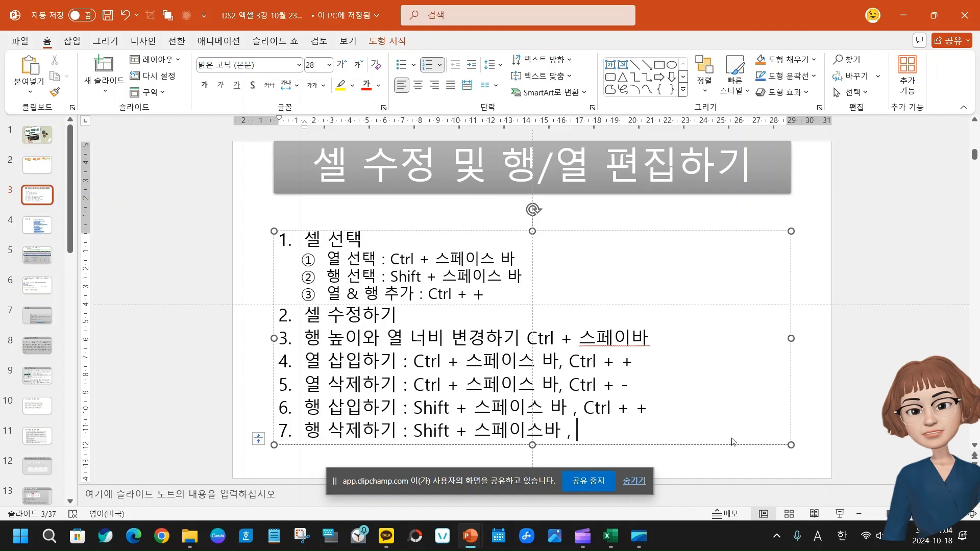
pyautogui.write('Ctrl + ')
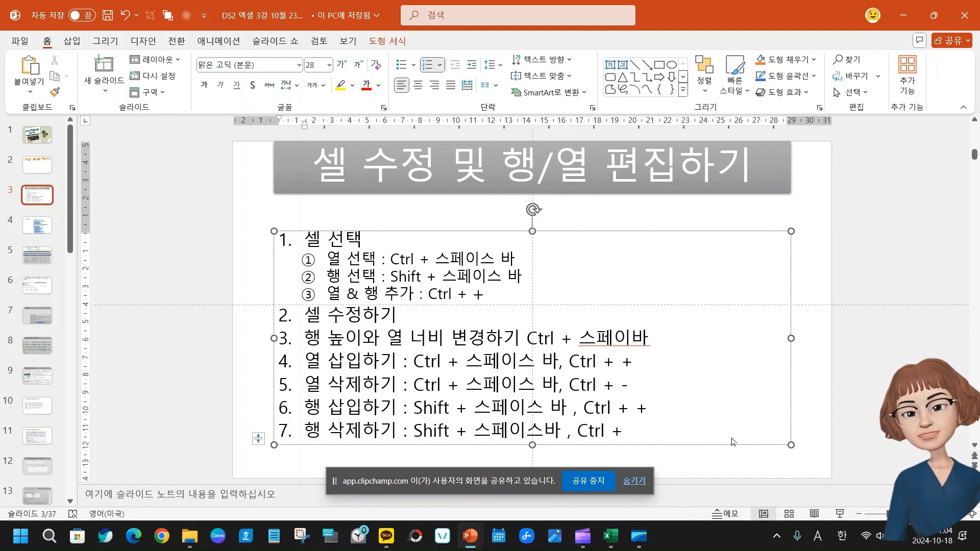
pyautogui.write('-')
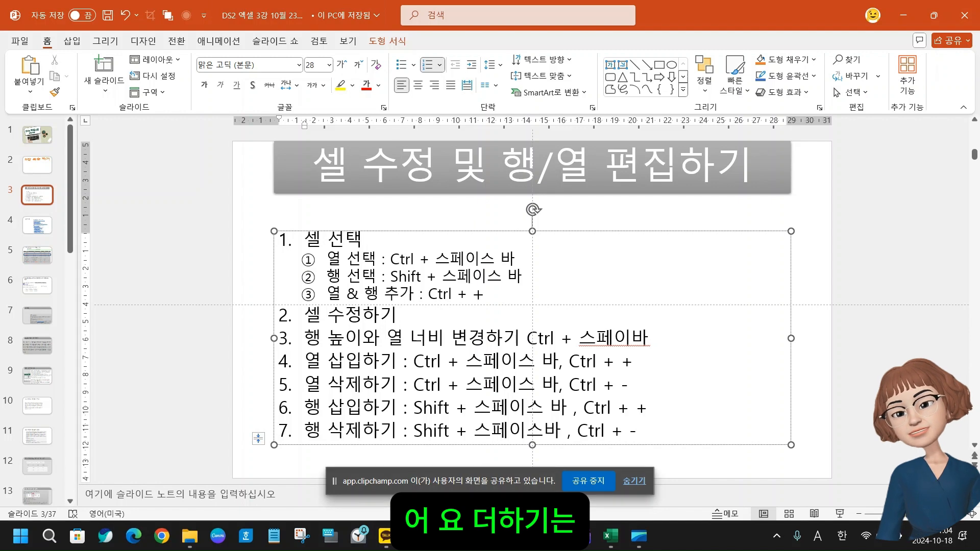
# Draw red annotation boxes around the Ctrl + text in items 4 to 7 of the slide
pyautogui.moveTo(570, 349)
pyautogui.mouseDown()
pyautogui.moveTo(618, 373)
pyautogui.moveTo(591, 386)
pyautogui.moveTo(618, 397)
pyautogui.moveTo(590, 404)
pyautogui.moveTo(626, 421)
pyautogui.moveTo(626, 440)
pyautogui.mouseUp()
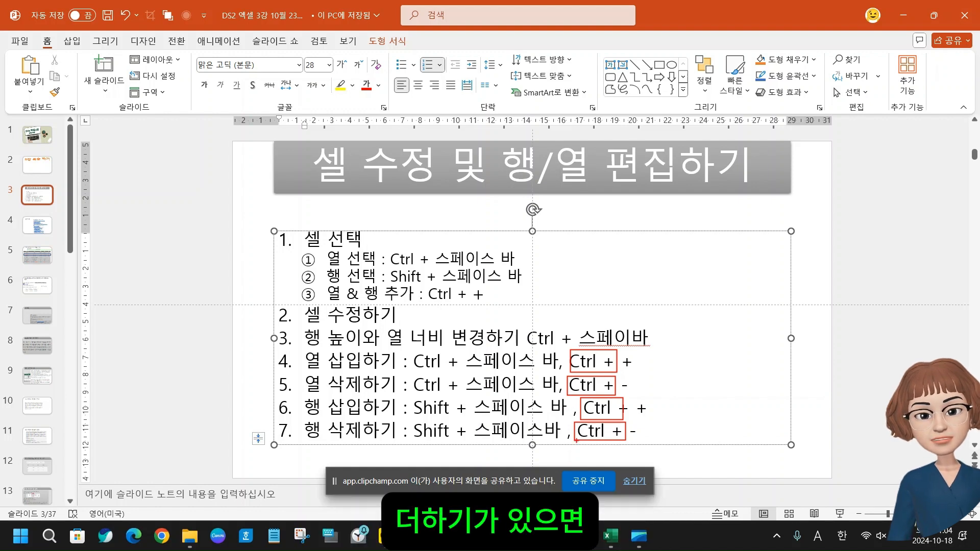
# Clear the red annotations from the slide and switch back to the travel club list in the Excel workbook
pyautogui.press('Escape')
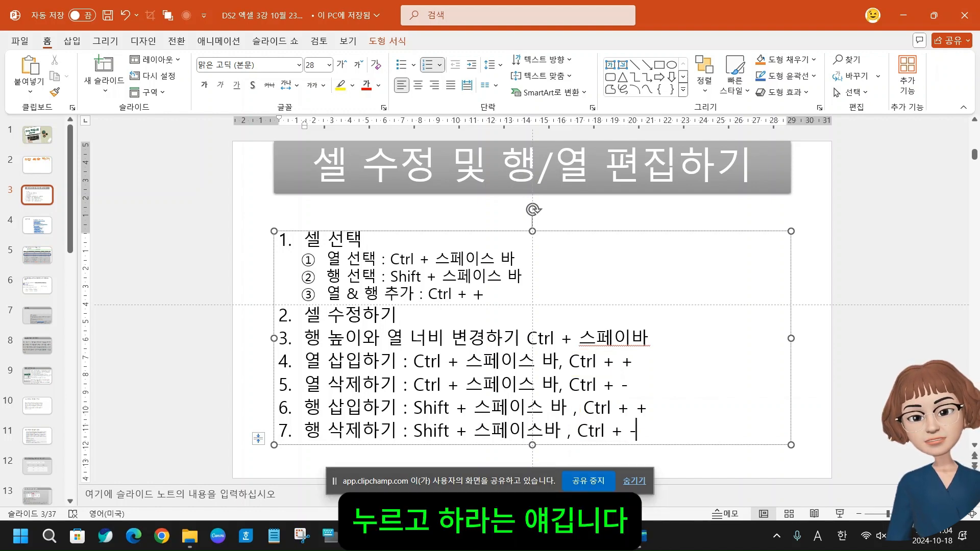
pyautogui.click(633, 485)
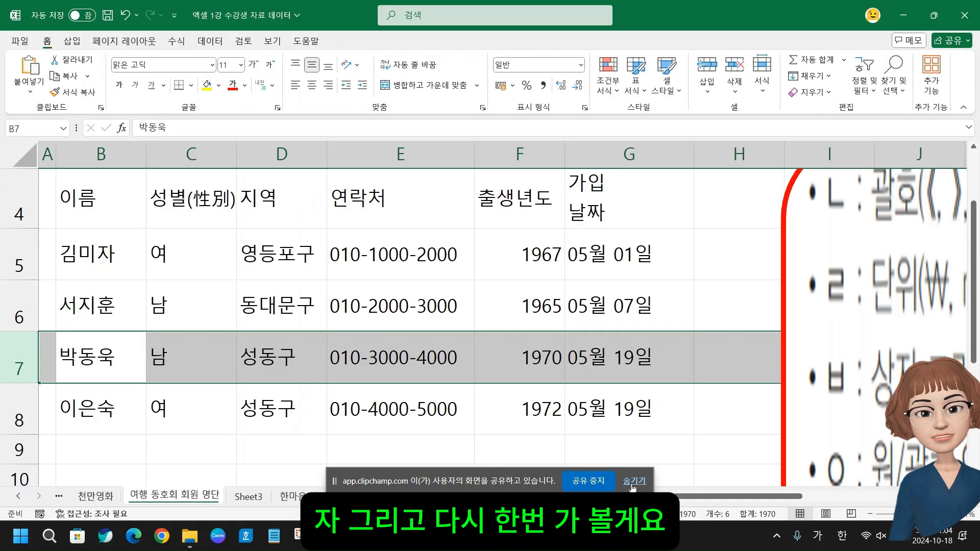
pyautogui.moveTo(610, 536)
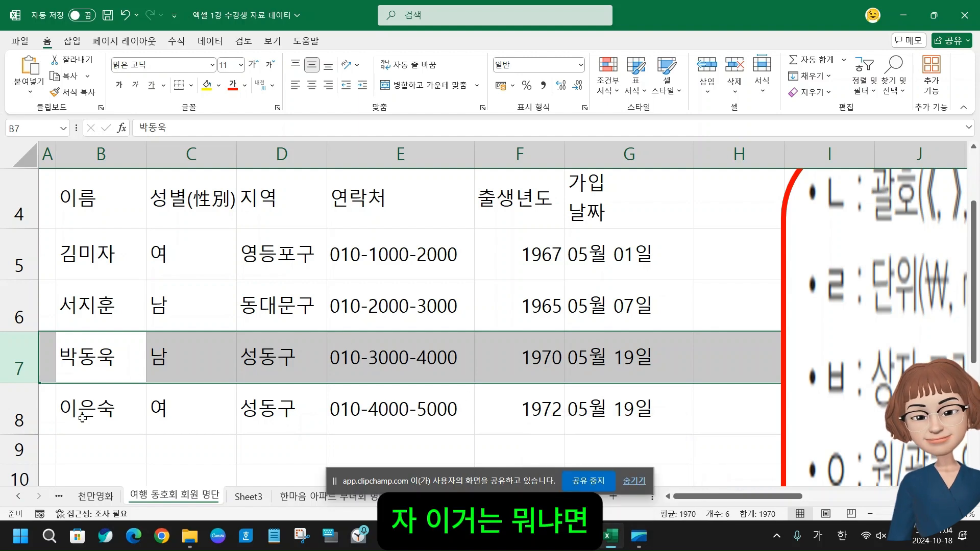
# Select member rows 5 to 8 and make them all taller at the same time
pyautogui.click(92, 438)
pyautogui.moveTo(24, 260); pyautogui.dragTo(17, 423)
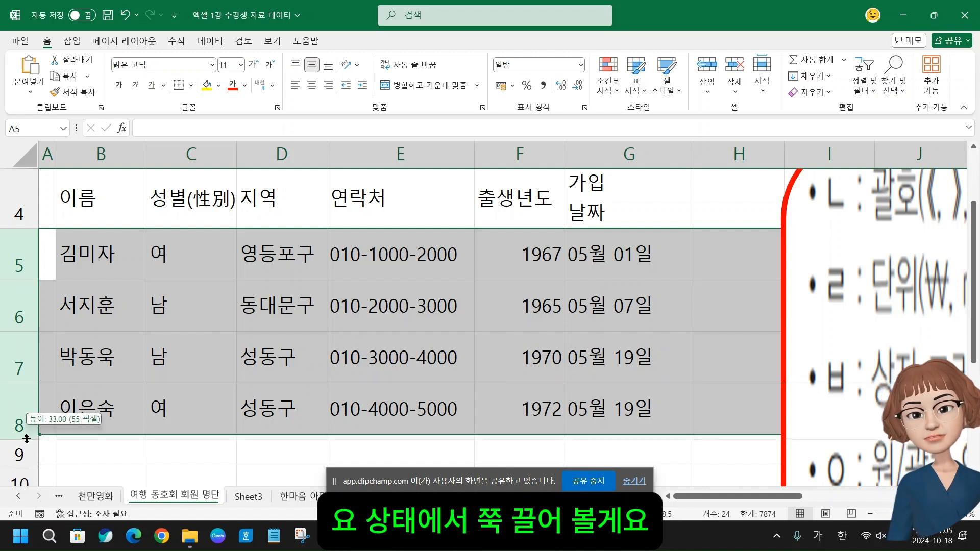
pyautogui.moveTo(27, 433); pyautogui.dragTo(24, 475)
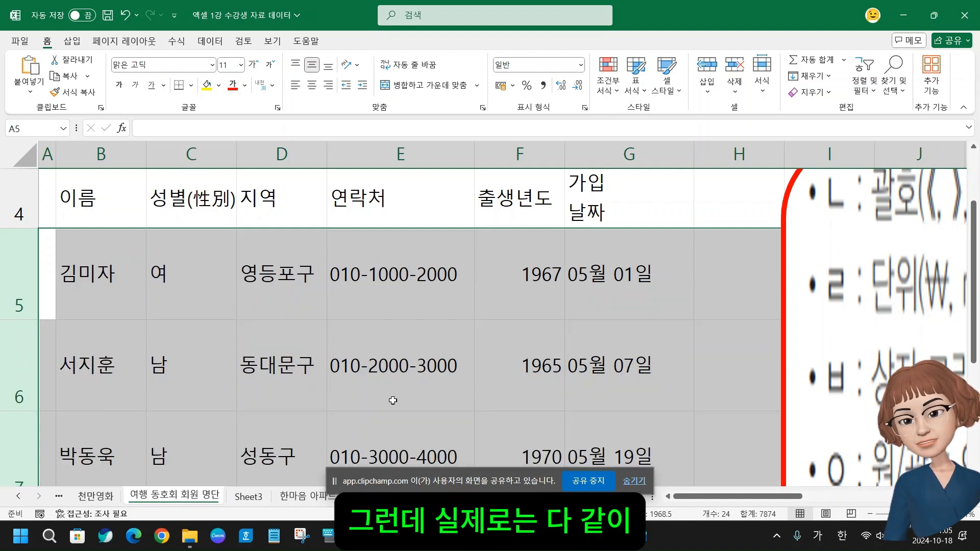
# Shrink rows 5 to 8 together to the height of one text line and reselect the four rows
pyautogui.scroll(-3, 396, 401)
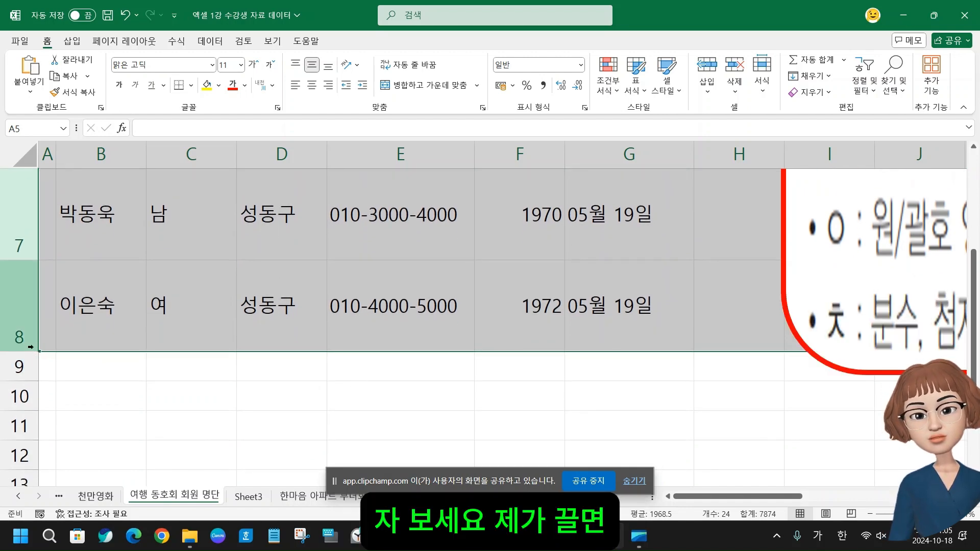
pyautogui.moveTo(23, 352); pyautogui.dragTo(20, 291)
pyautogui.scroll(2, 105, 328)
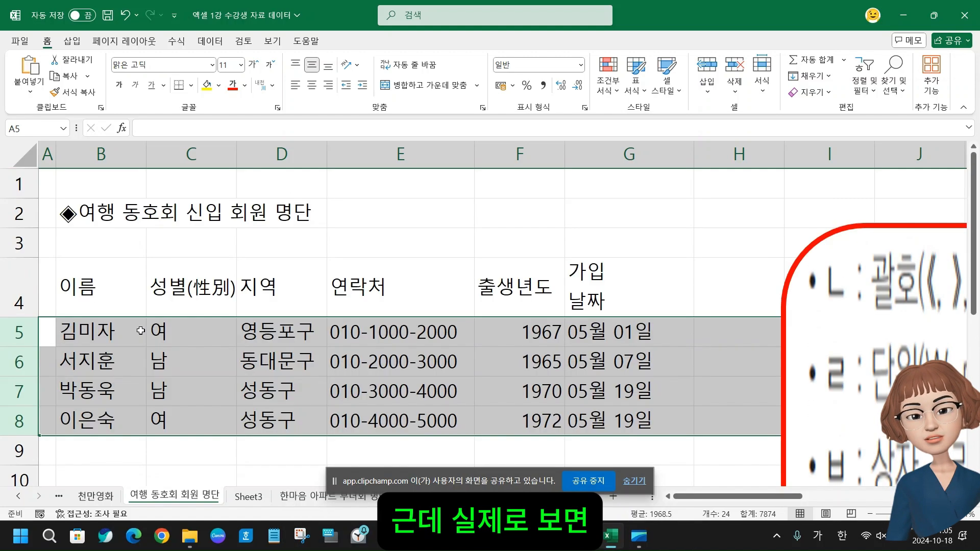
pyautogui.click(11, 332)
pyautogui.moveTo(19, 331); pyautogui.dragTo(18, 421)
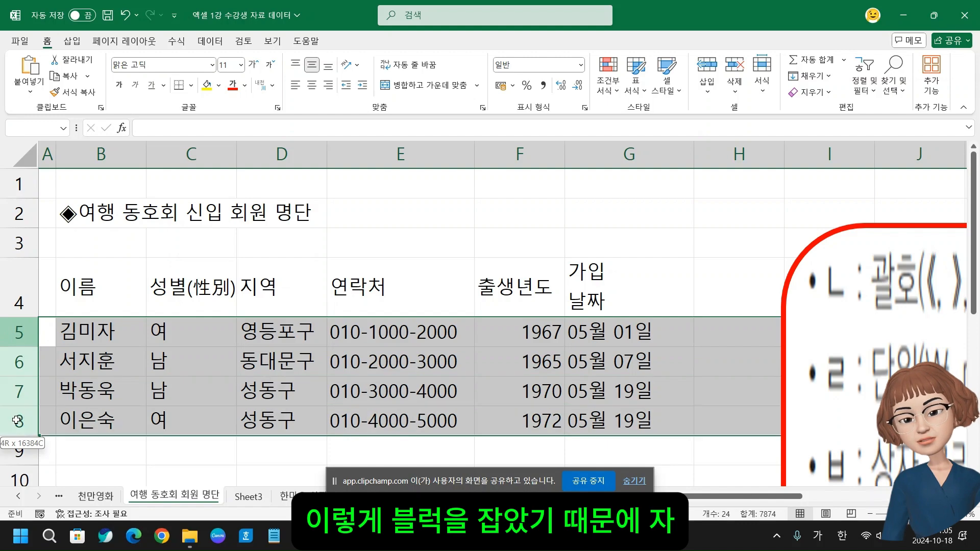
# Try narrowing columns B to E together by resizing them as one selection, and undo the width change
pyautogui.moveTo(105, 156); pyautogui.dragTo(427, 188)
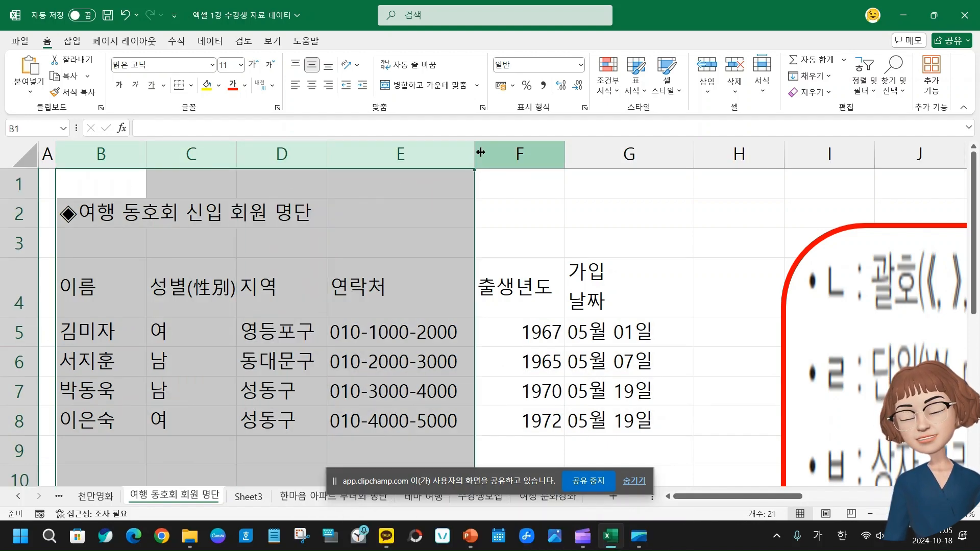
pyautogui.moveTo(478, 152); pyautogui.dragTo(417, 156)
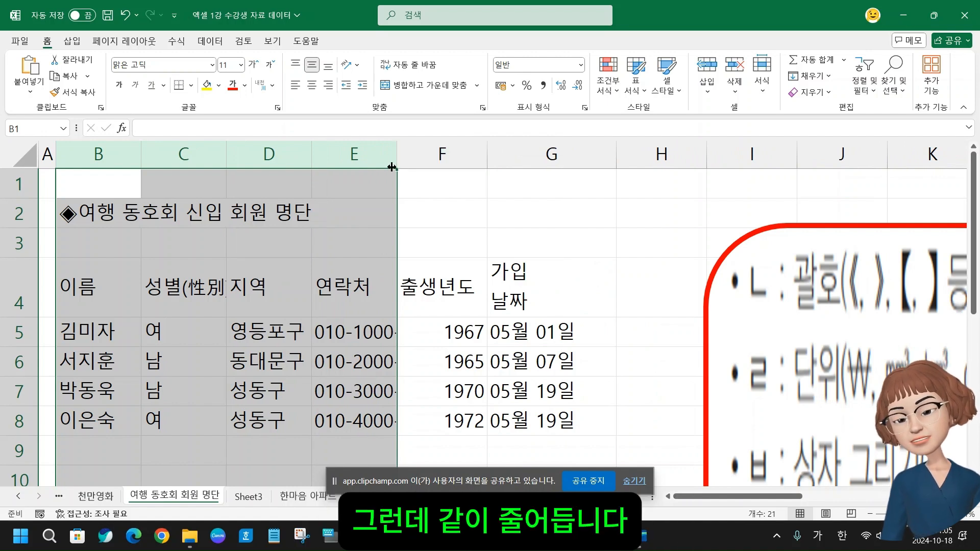
pyautogui.hotkey('ctrl', 'z')
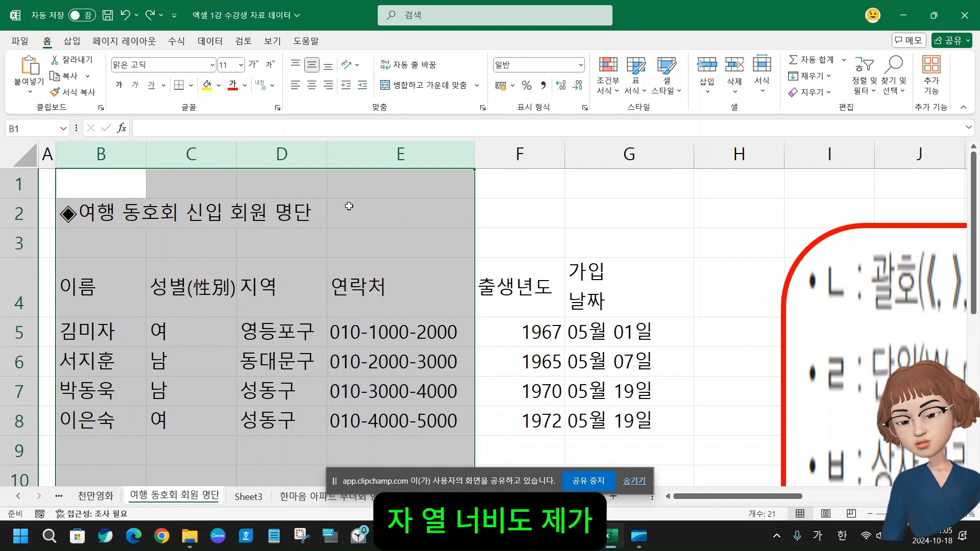
# Set the width of the 지역 column D to exactly 10
pyautogui.click(280, 160)
pyautogui.rightClick(280, 160)
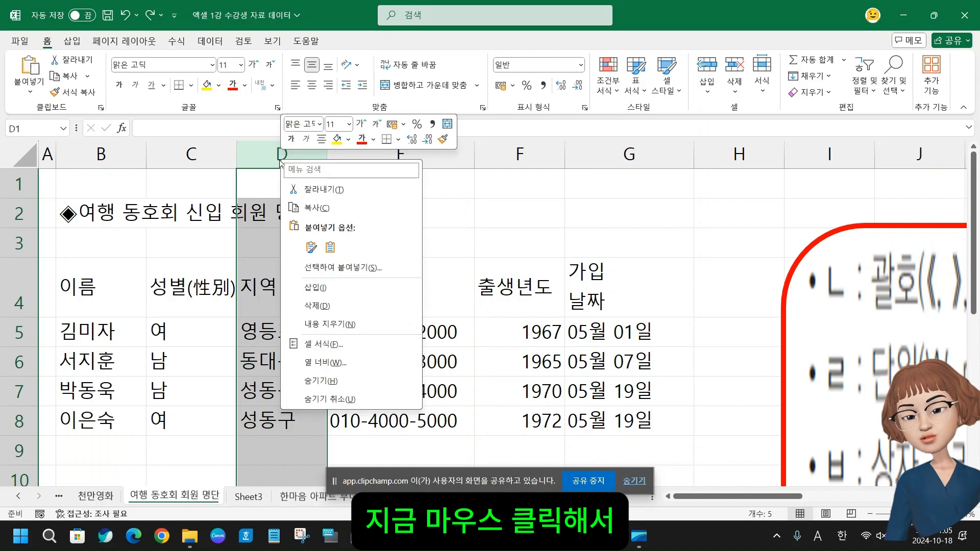
pyautogui.click(334, 363)
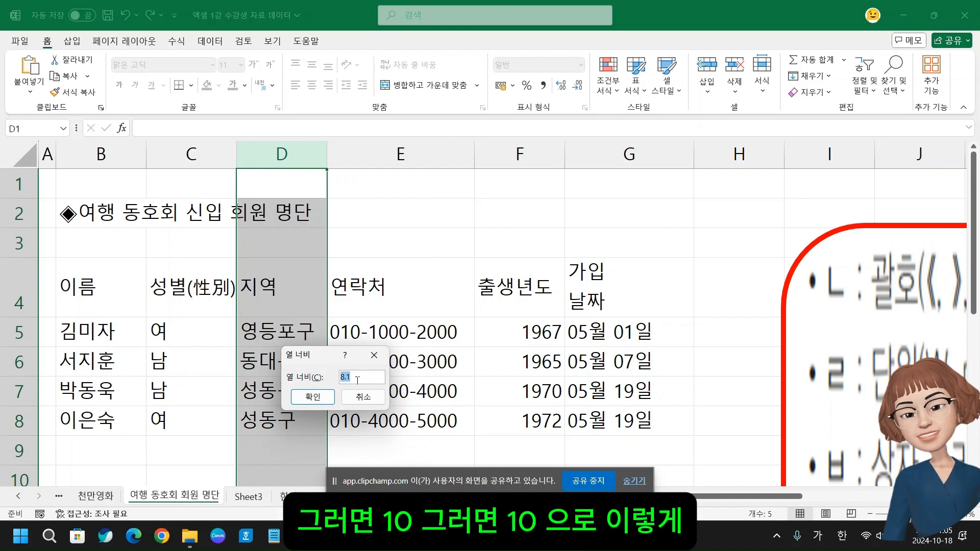
pyautogui.write('10')
pyautogui.press('Return')
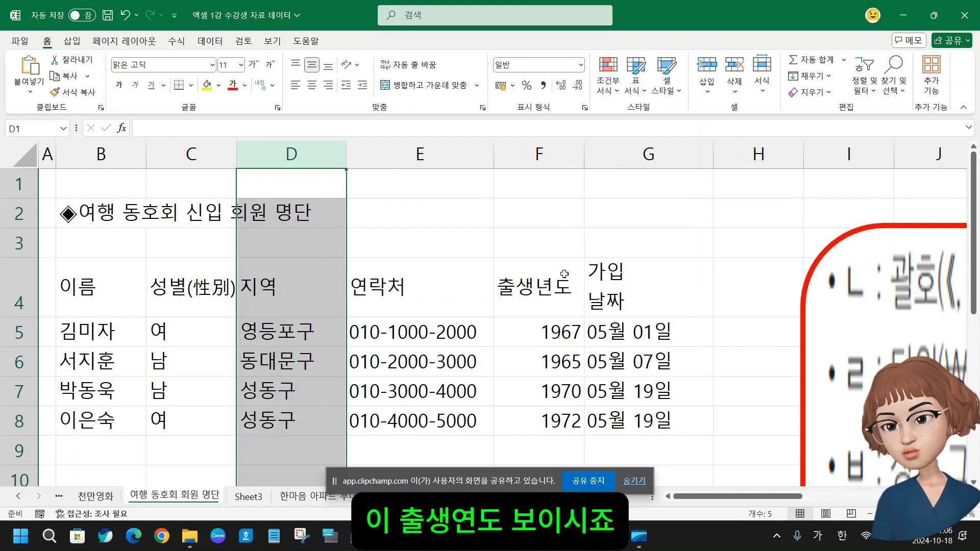
# Try deleting the 출생년도 column F and inserting a blank column in its place, and undo both changes
pyautogui.click(532, 158)
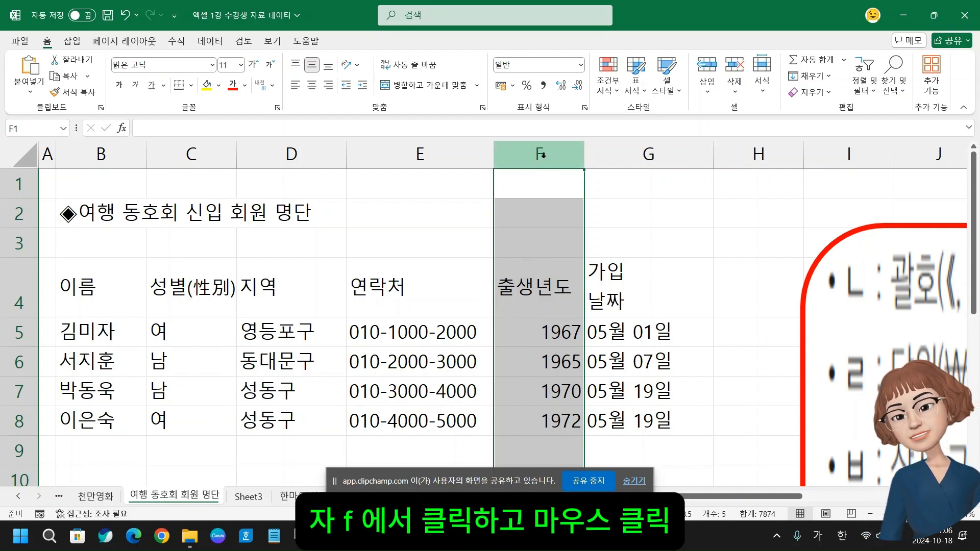
pyautogui.rightClick(543, 158)
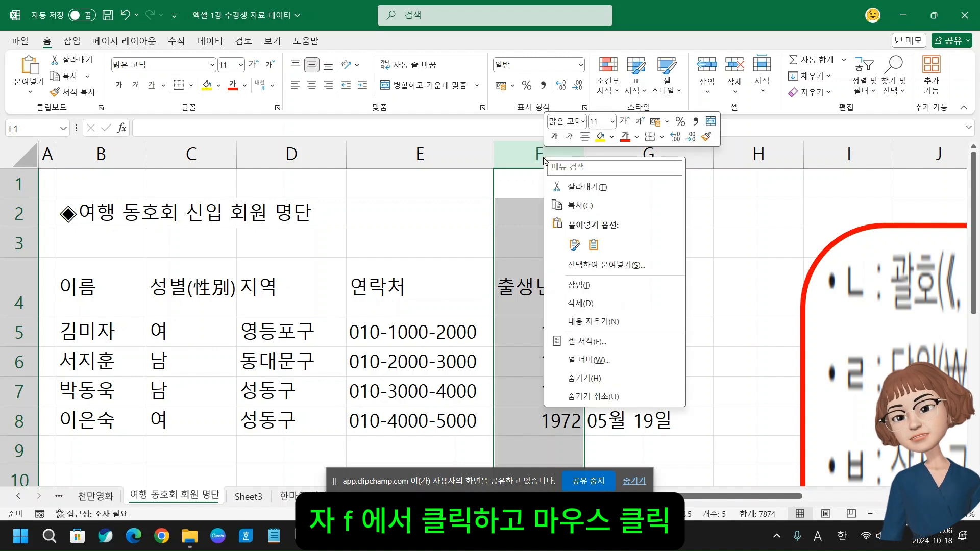
pyautogui.click(579, 302)
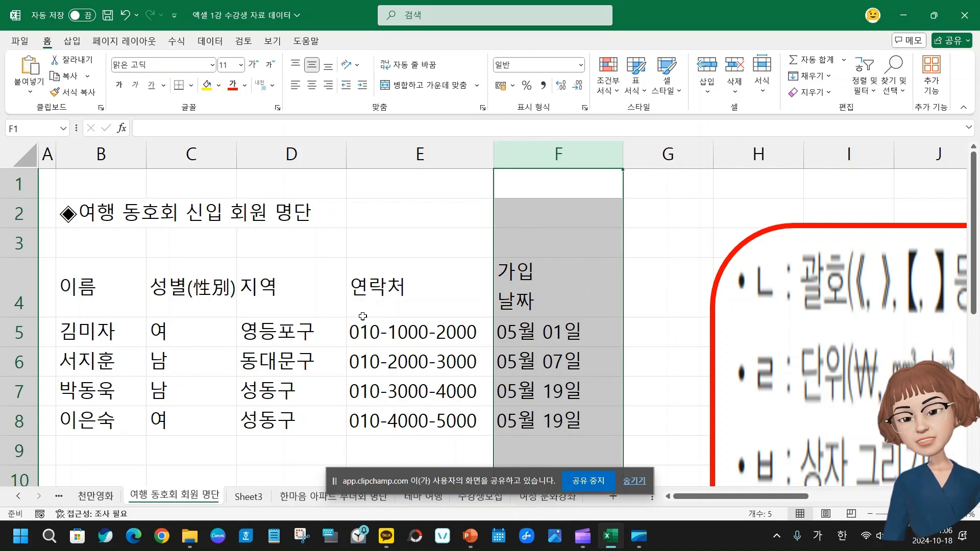
pyautogui.rightClick(528, 157)
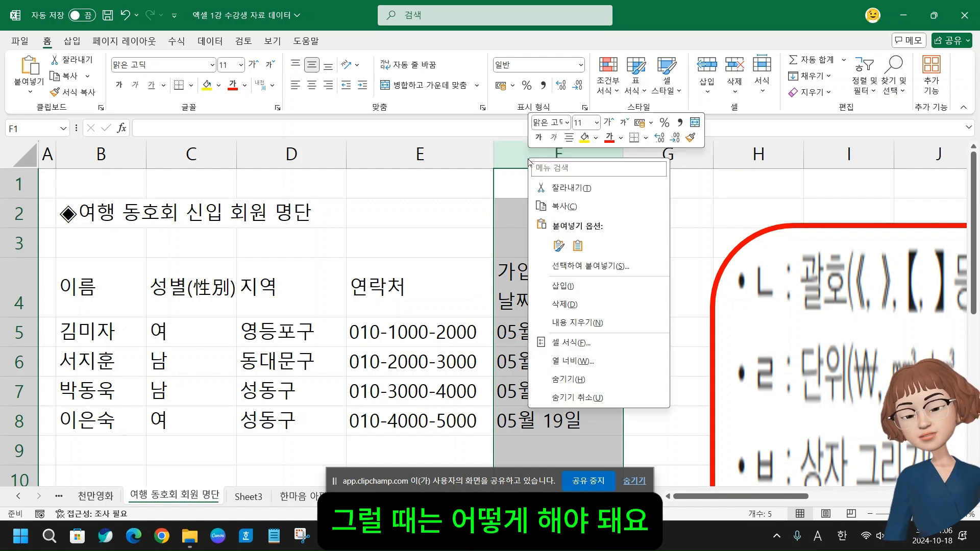
pyautogui.click(570, 288)
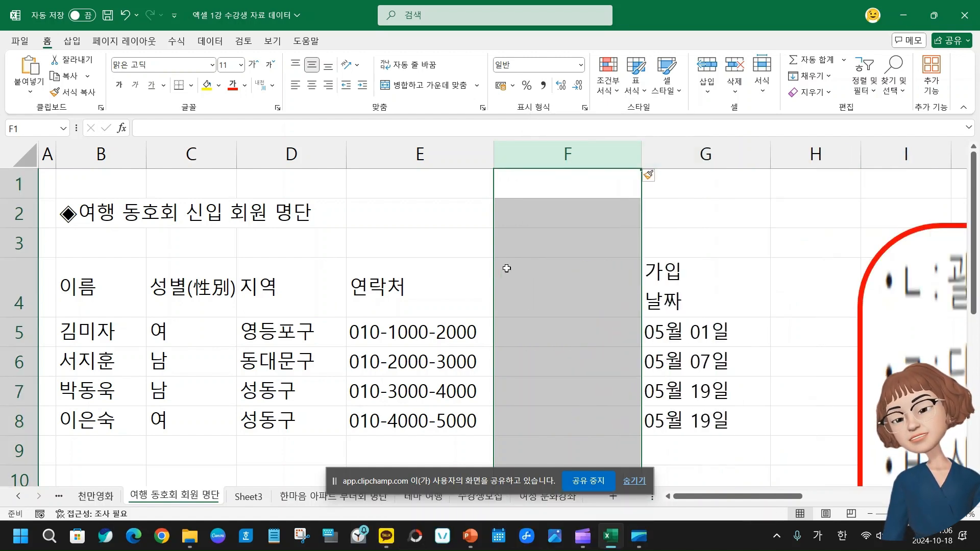
pyautogui.hotkey('ctrl', 'z')
pyautogui.hotkey('ctrl', 'z')
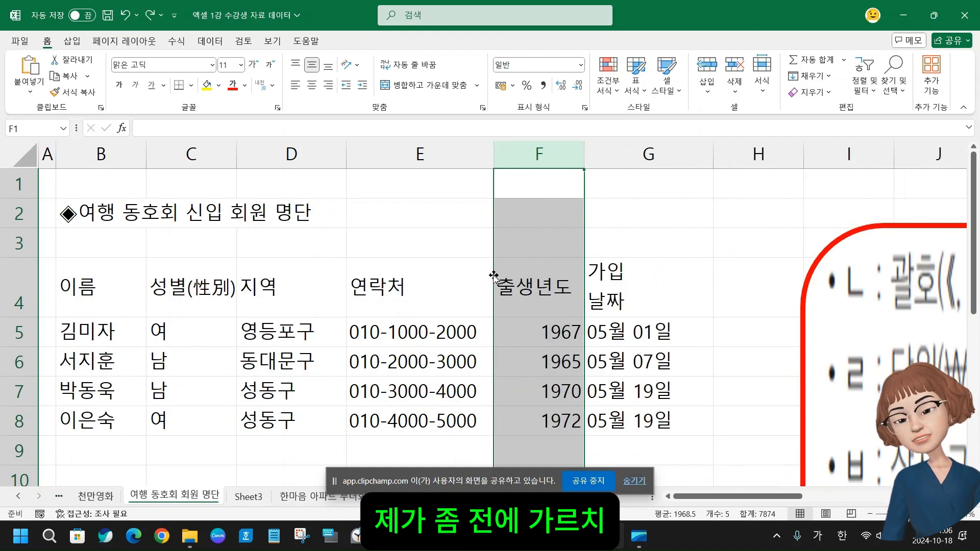
# Starting from cell F4, select the whole column, delete it and insert an empty one again, and undo both edits
pyautogui.click(610, 337)
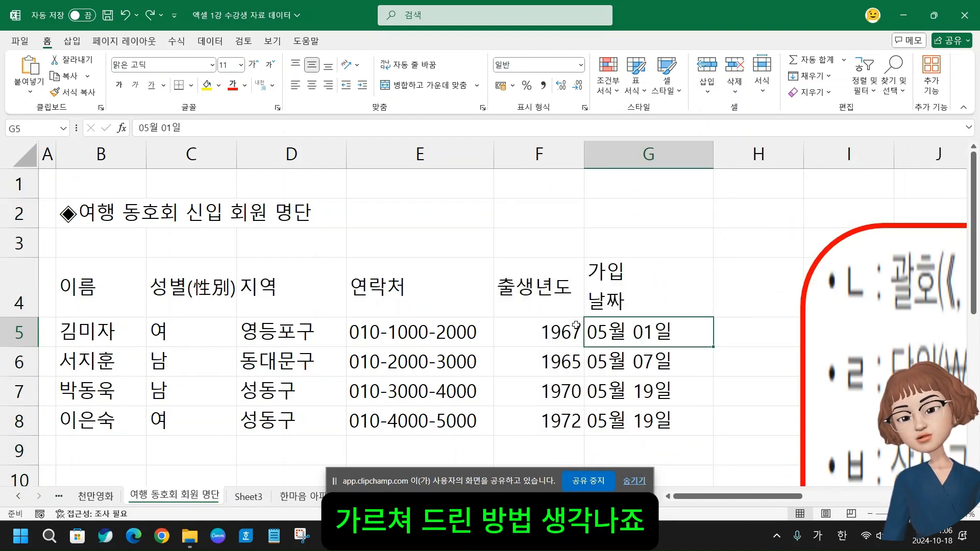
pyautogui.click(550, 299)
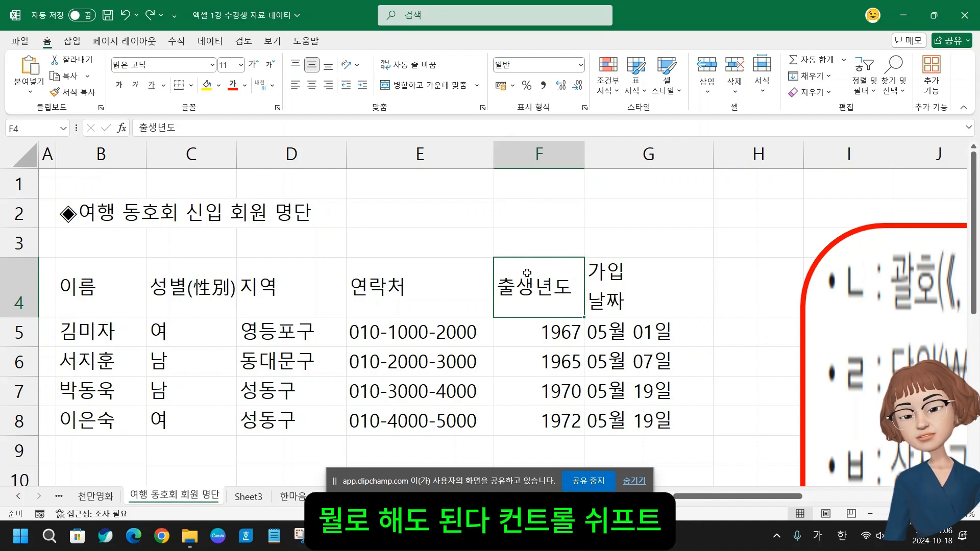
pyautogui.hotkey('ctrl', 'space')
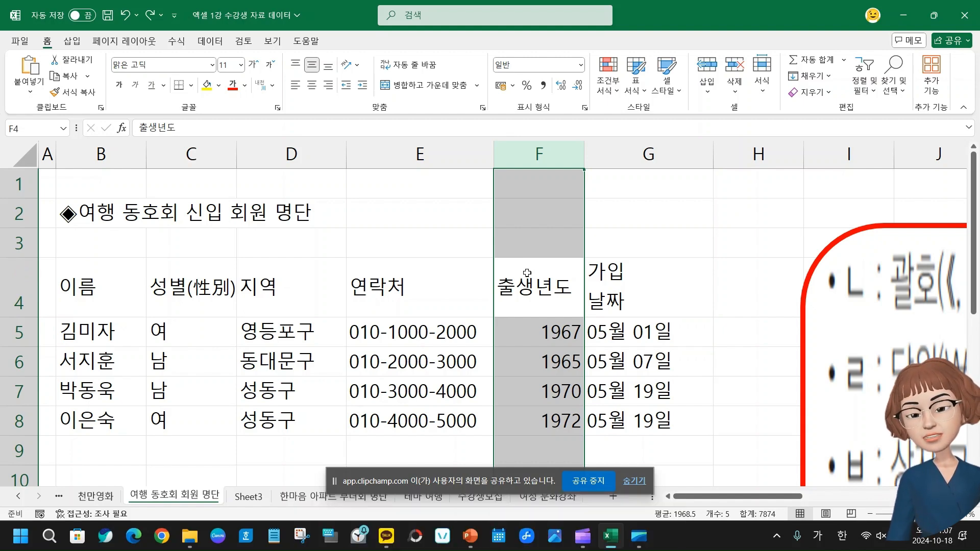
pyautogui.hotkey('ctrl', '-')
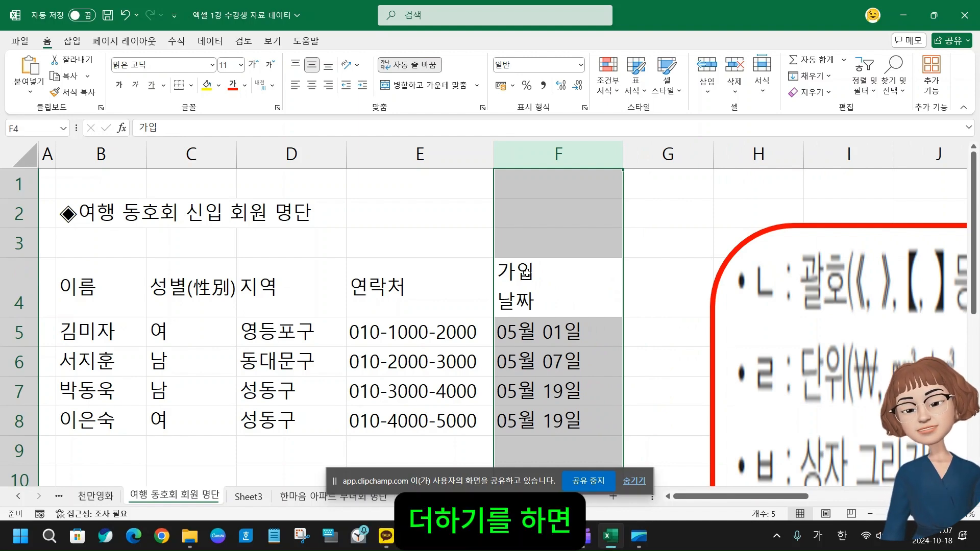
pyautogui.hotkey('ctrl', '+')
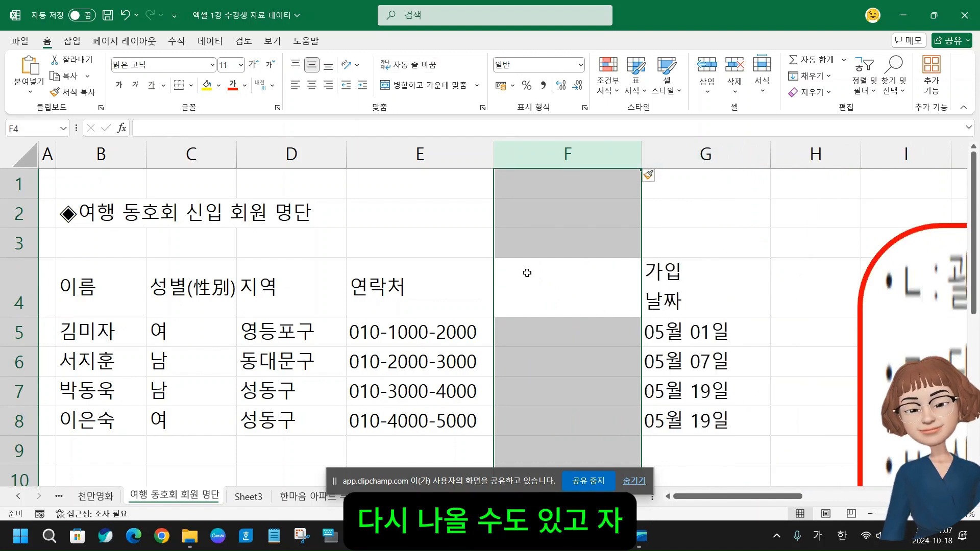
pyautogui.hotkey('ctrl', 'z')
pyautogui.hotkey('ctrl', 'z')
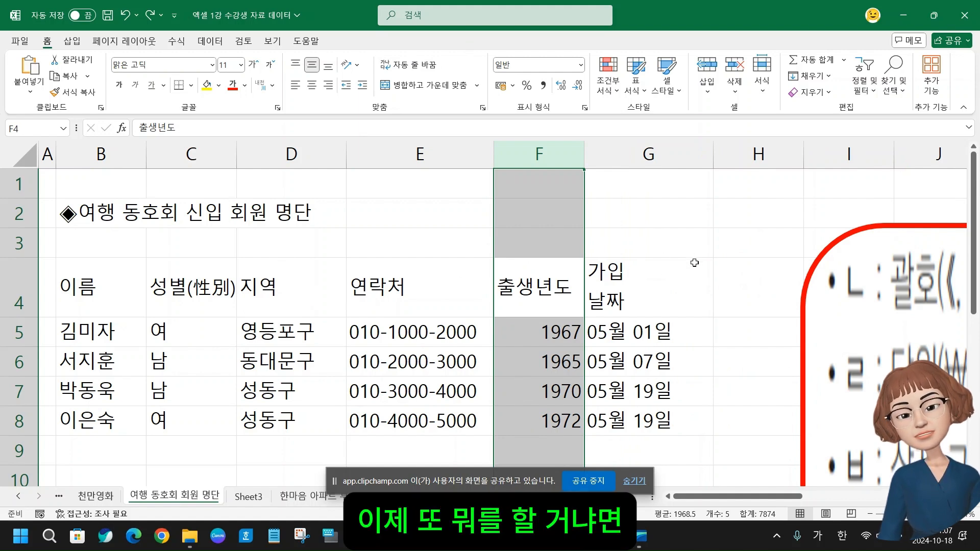
# Narrow the 연락처 column E to about 8.60 and widen the 출생년도 column F to about 19.00, autofitting each to its contents
pyautogui.click(666, 278)
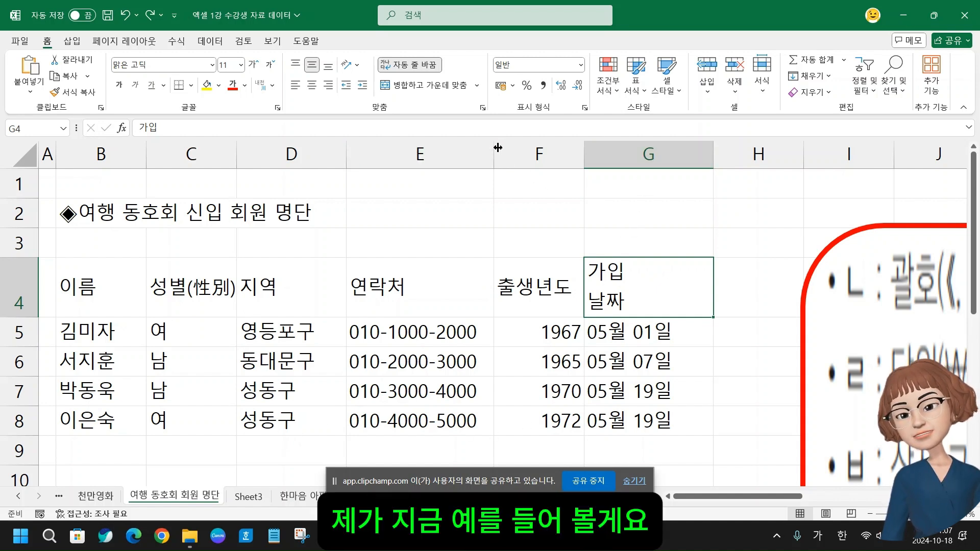
pyautogui.moveTo(493, 153); pyautogui.dragTo(447, 153)
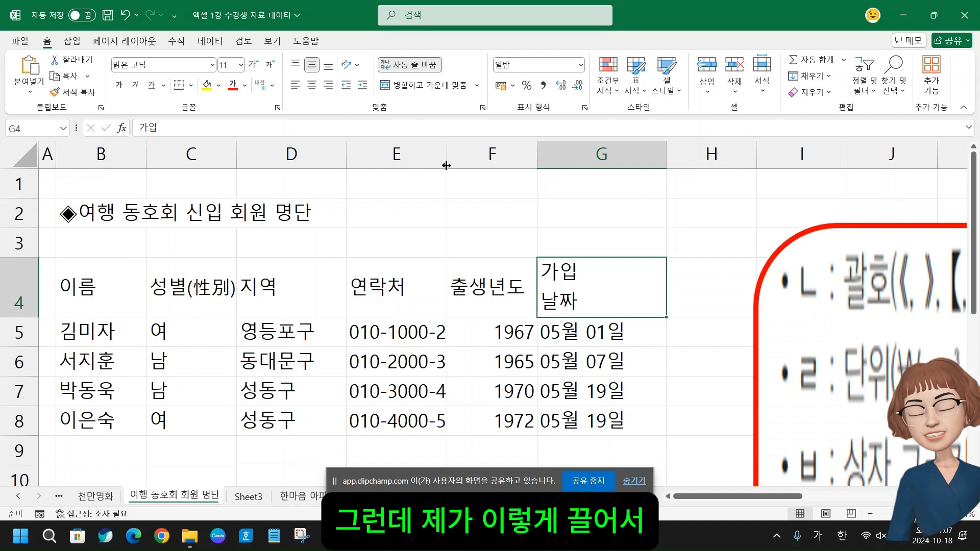
pyautogui.moveTo(445, 163)
pyautogui.mouseDown()
pyautogui.moveTo(496, 161)
pyautogui.moveTo(442, 174)
pyautogui.mouseUp()
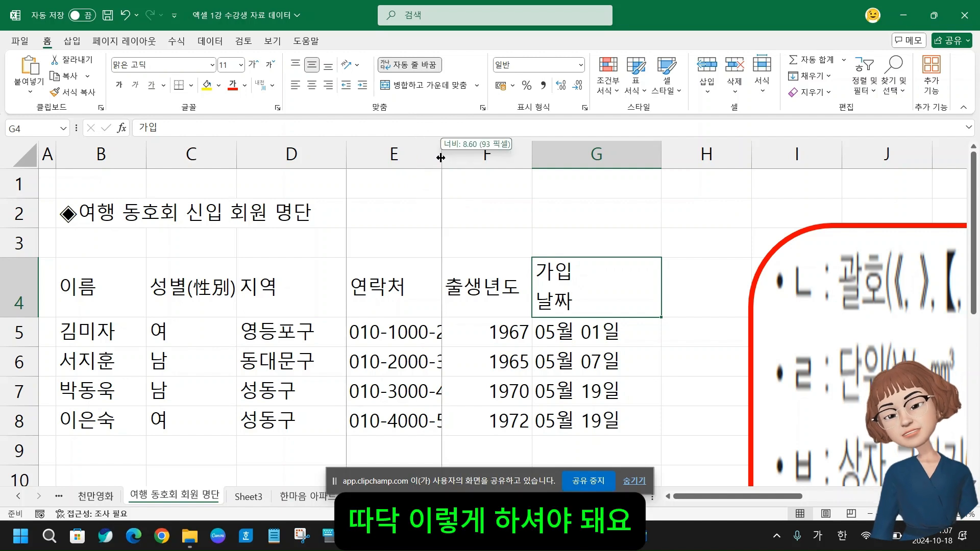
pyautogui.doubleClick(442, 159)
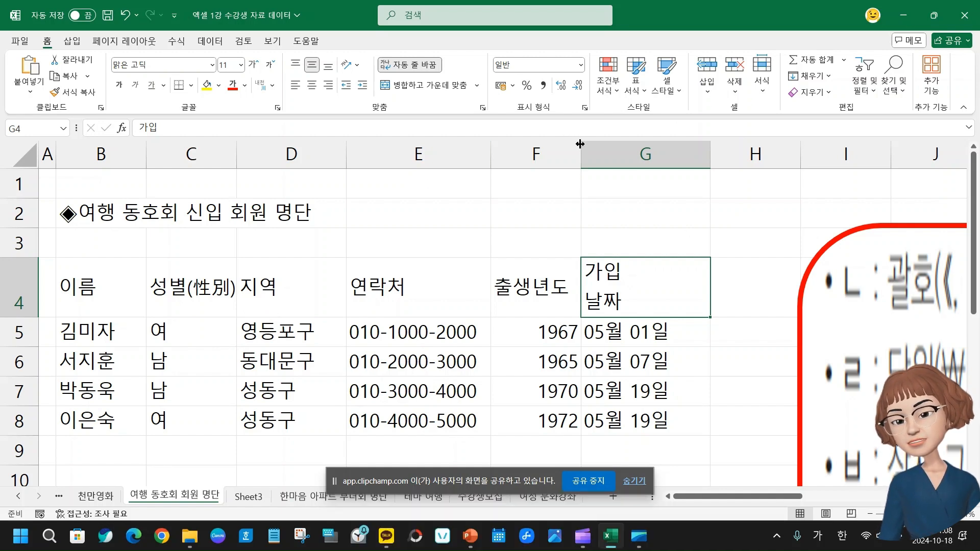
pyautogui.moveTo(580, 144); pyautogui.dragTo(693, 154)
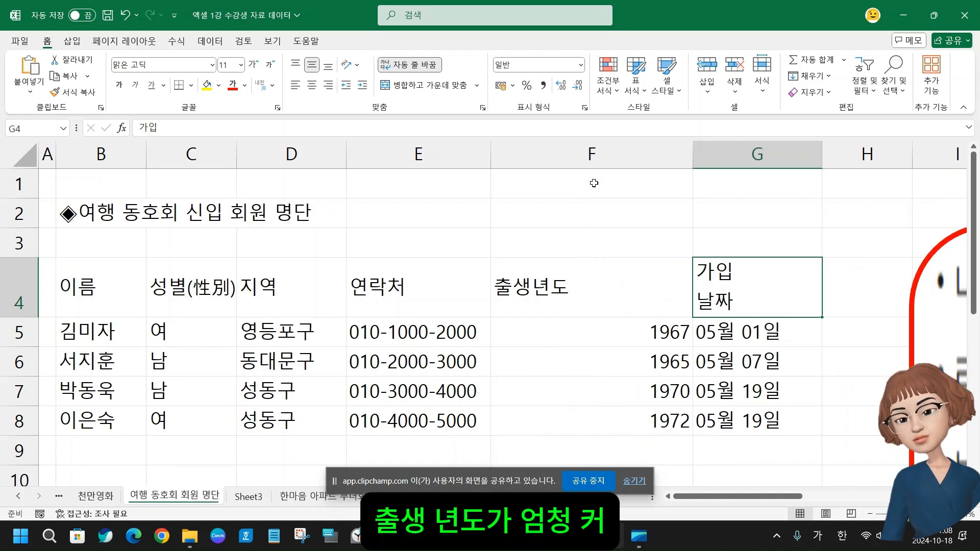
pyautogui.doubleClick(692, 150)
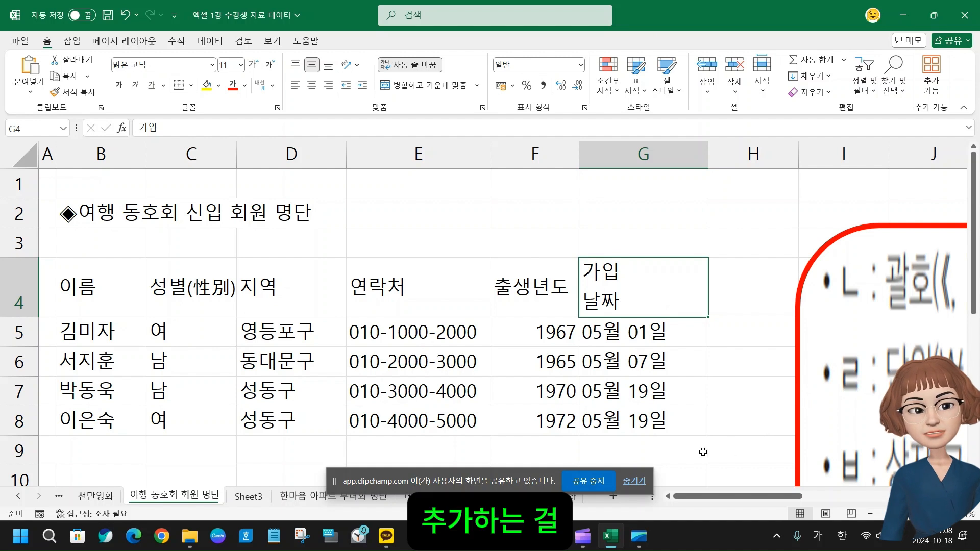
# Hide the screen-sharing bar, open the 한마음 아파트 부녀회 명단 sheet and select its title in cell A1
pyautogui.click(635, 483)
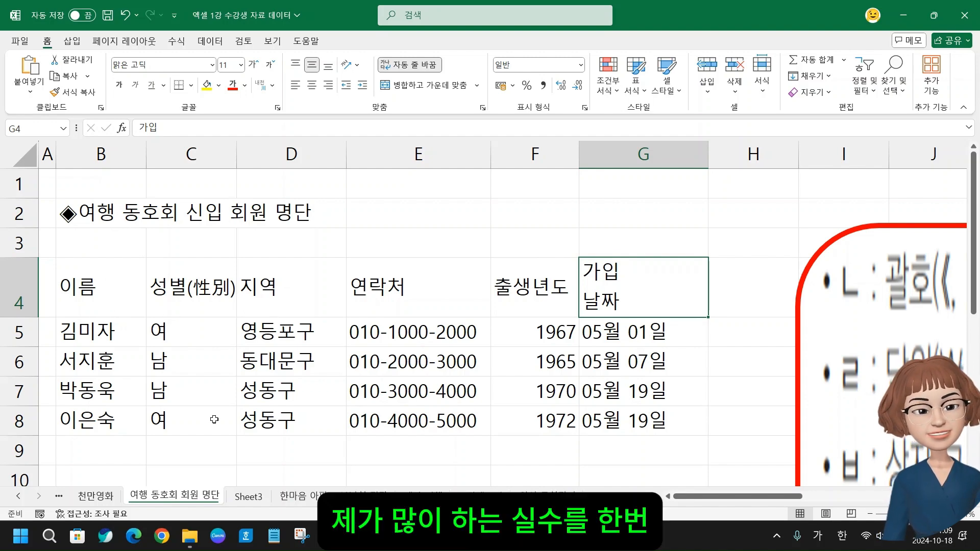
pyautogui.click(324, 495)
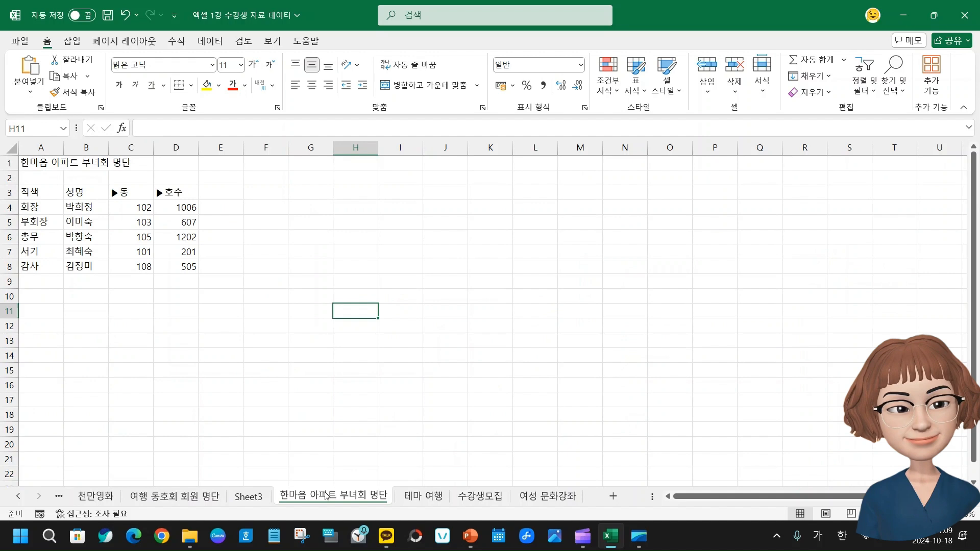
pyautogui.click(38, 163)
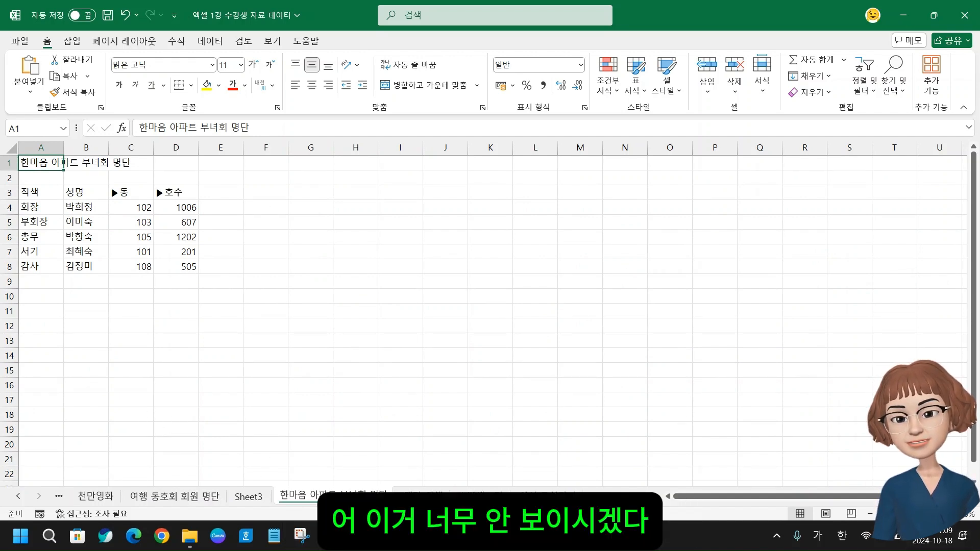
# Try entering 신입 in cell B1, on top of the overflowing title text, and clear the cell again
pyautogui.scroll(7, 484, 314)
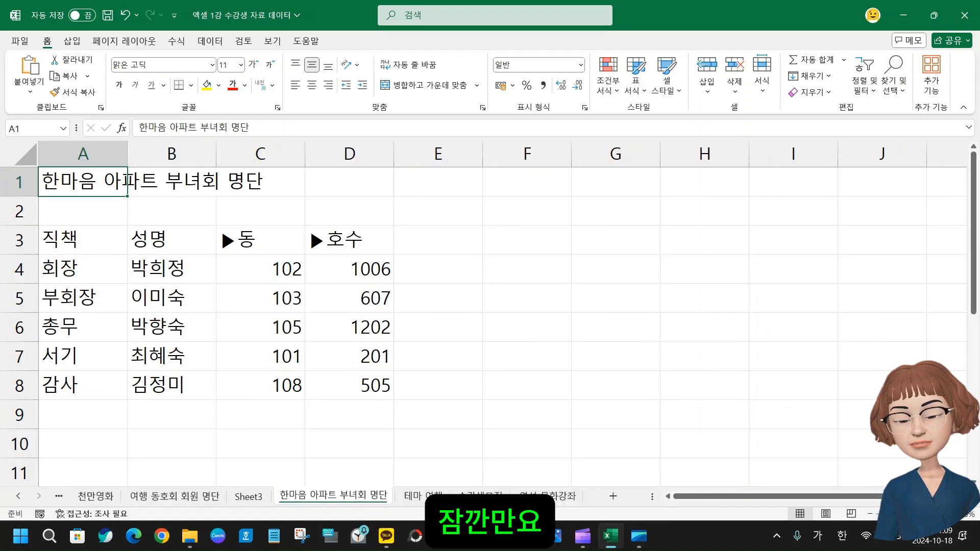
pyautogui.scroll(4, 109, 203)
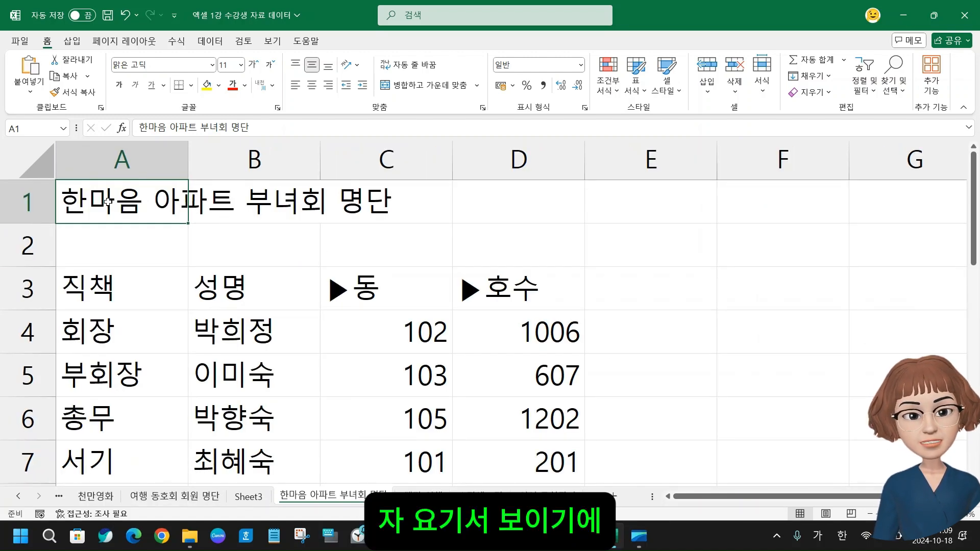
pyautogui.click(282, 204)
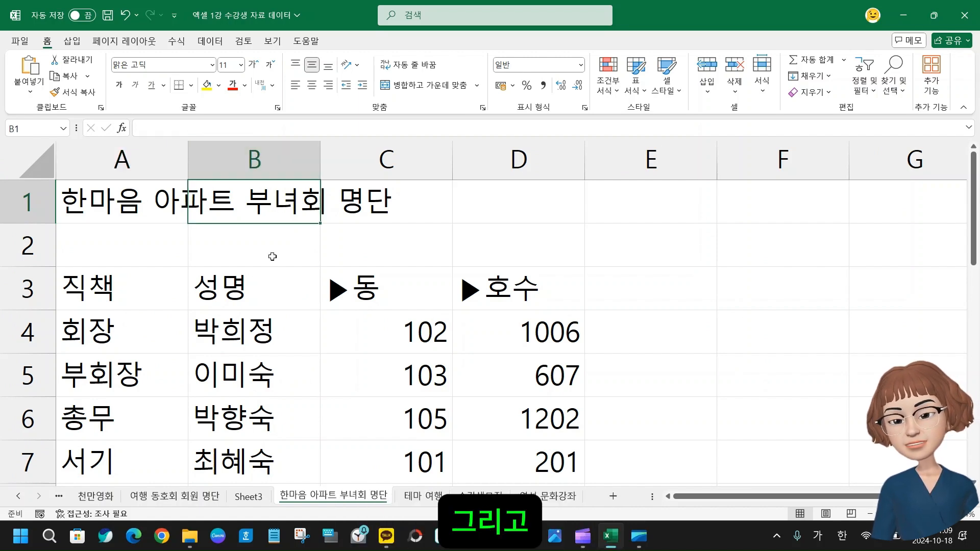
pyautogui.write('신입')
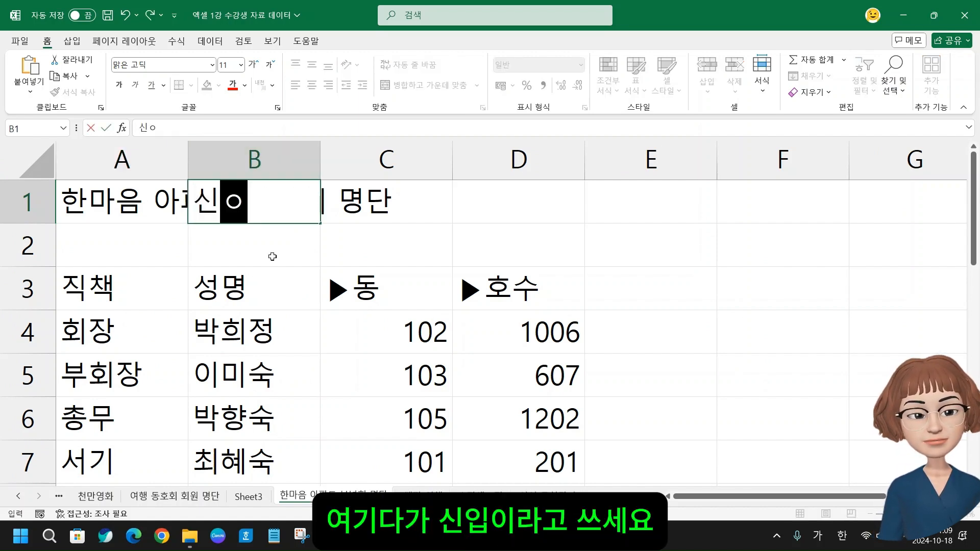
pyautogui.press('Return')
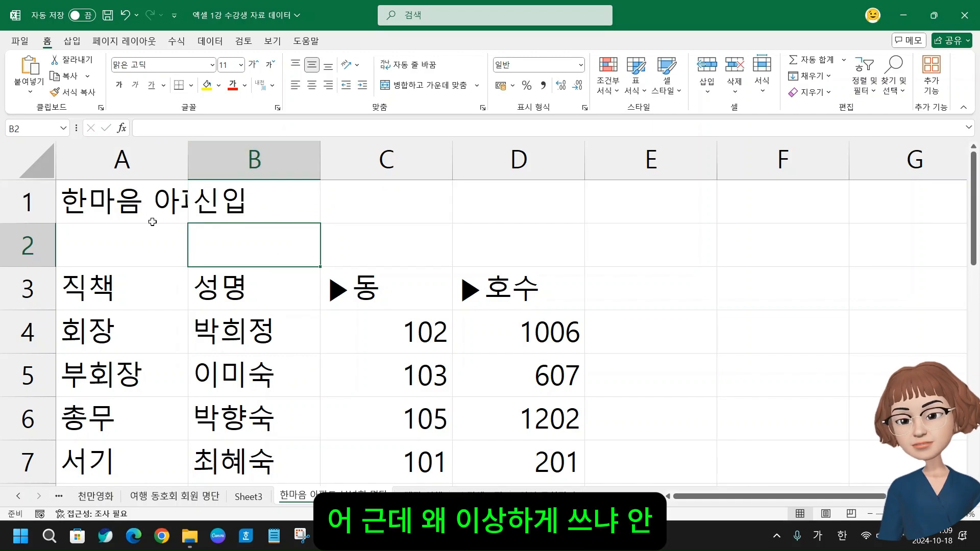
pyautogui.click(218, 208)
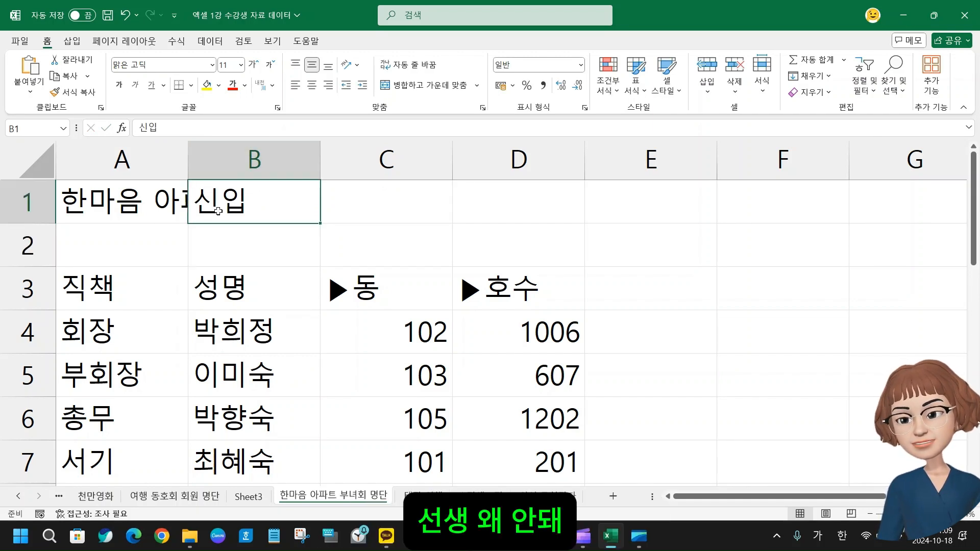
pyautogui.press('Delete')
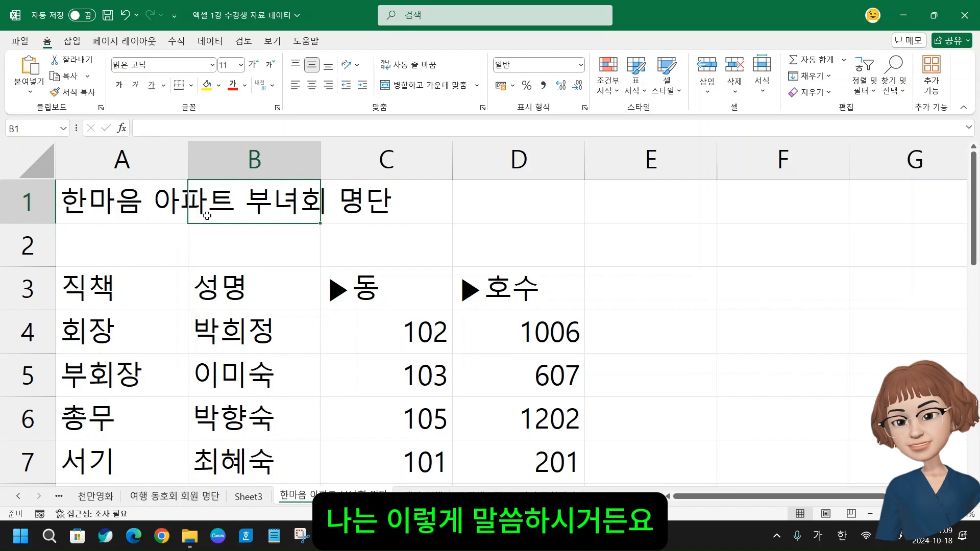
# Compare the contents of cells A1, B1 and C1 to check which cell actually holds the title text
pyautogui.click(130, 207)
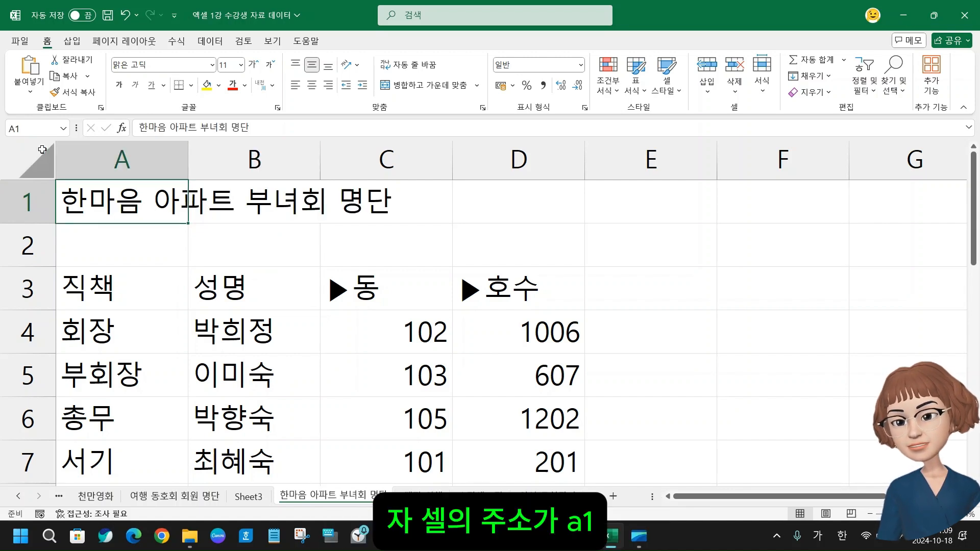
pyautogui.moveTo(135, 127); pyautogui.dragTo(314, 125)
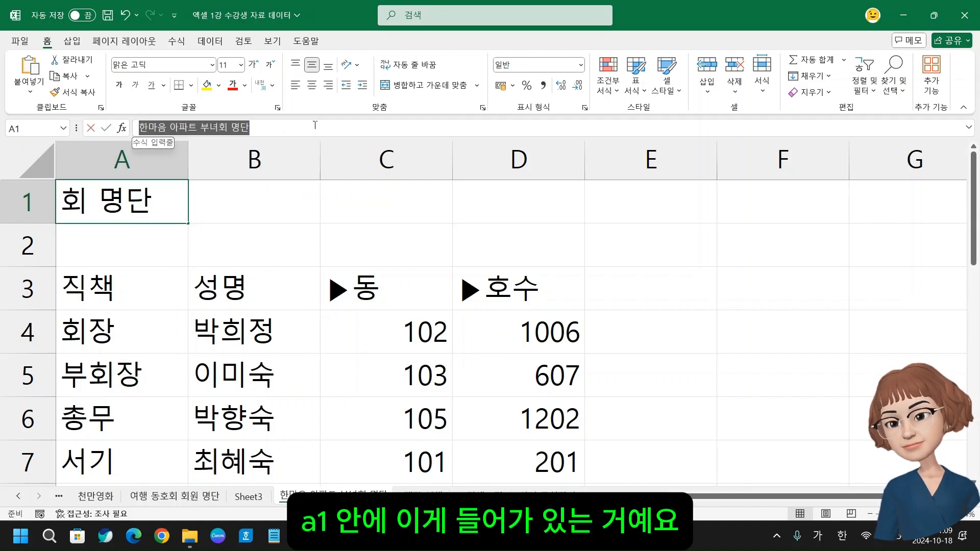
pyautogui.click(206, 270)
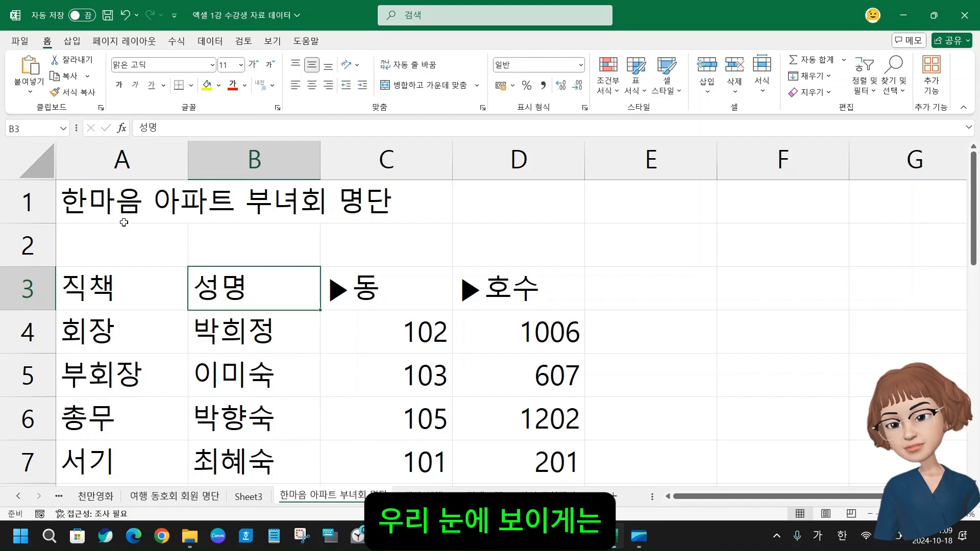
pyautogui.click(255, 198)
pyautogui.click(409, 201)
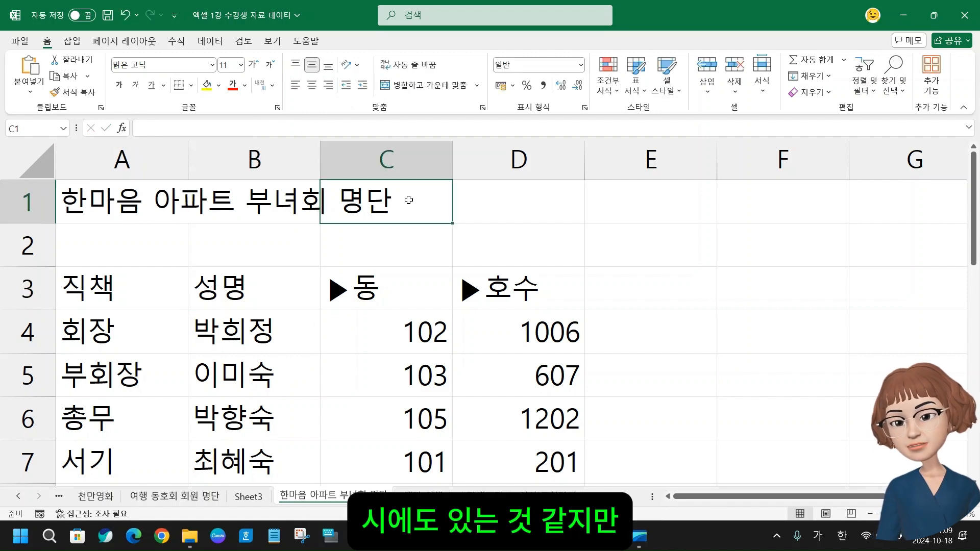
# Insert the word 신입 before 부녀회 in the cell A1 title so it reads 한마음 아파트 신입 부녀회 명단
pyautogui.click(128, 214)
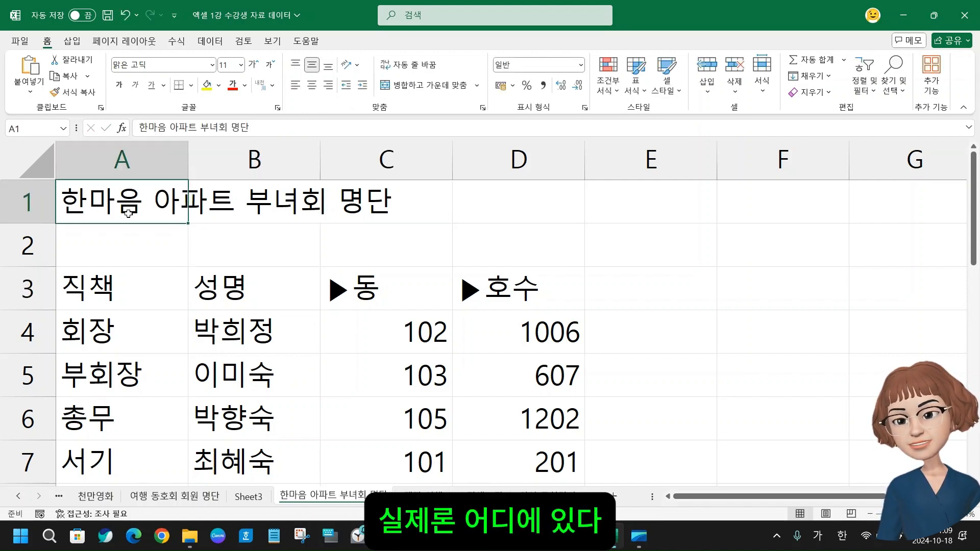
pyautogui.click(199, 126)
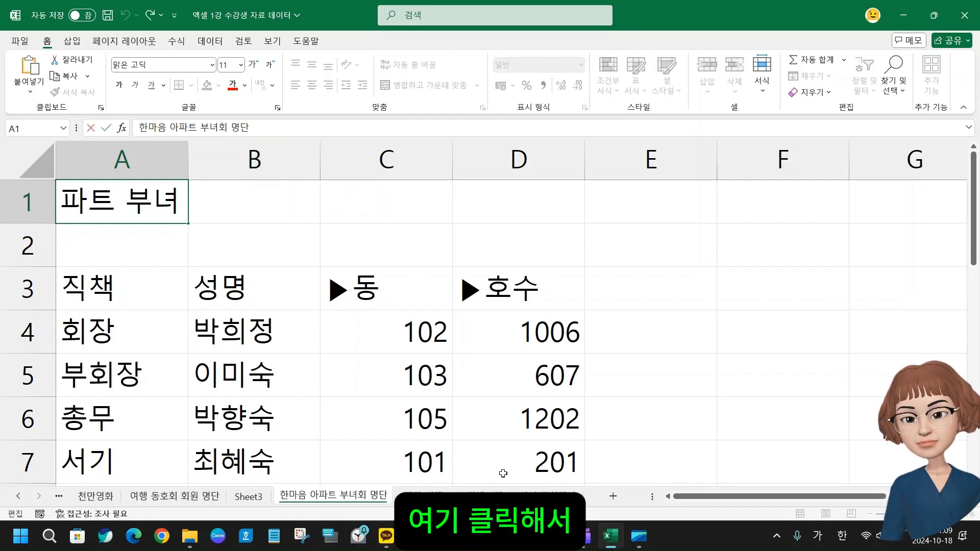
pyautogui.write('신ㅇ ')
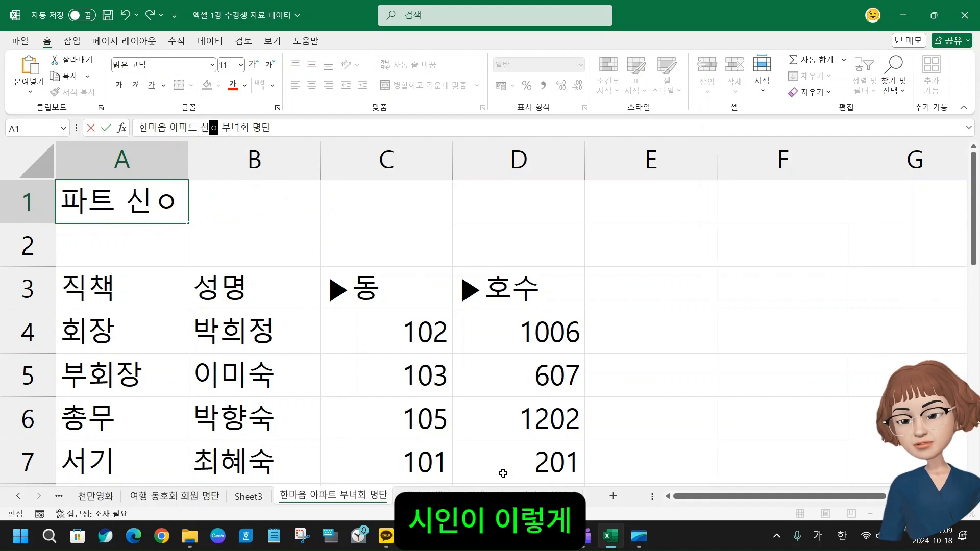
pyautogui.write('입')
pyautogui.hotkey('ctrl', 'Return')
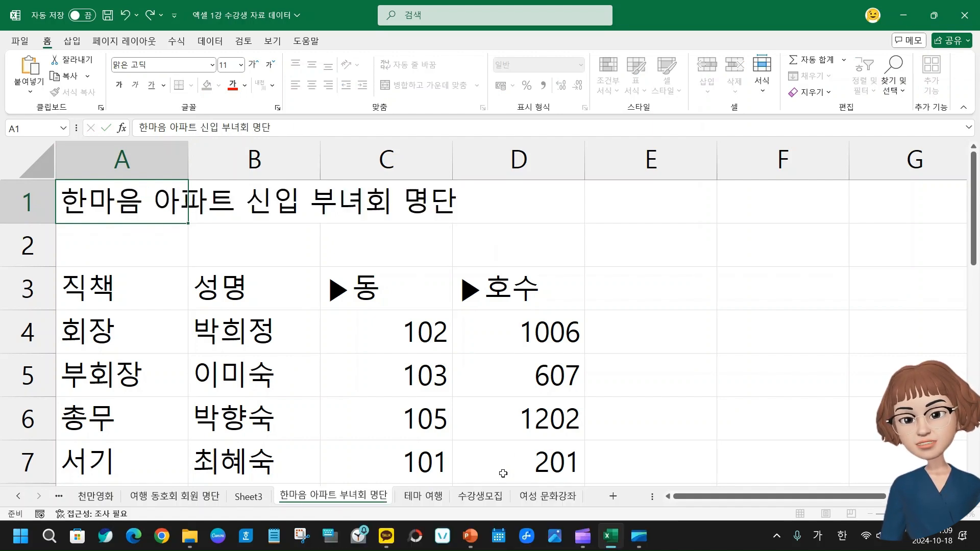
pyautogui.press('Return')
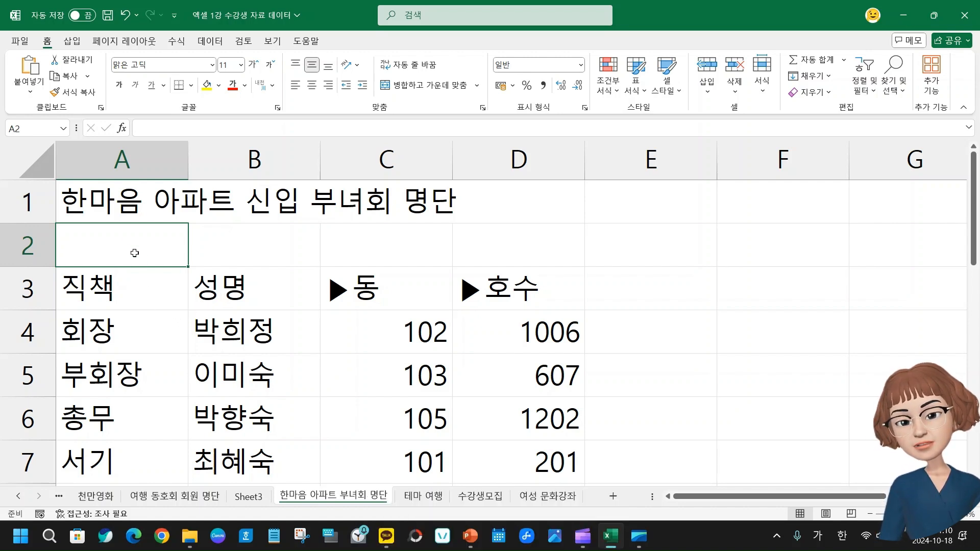
pyautogui.click(131, 200)
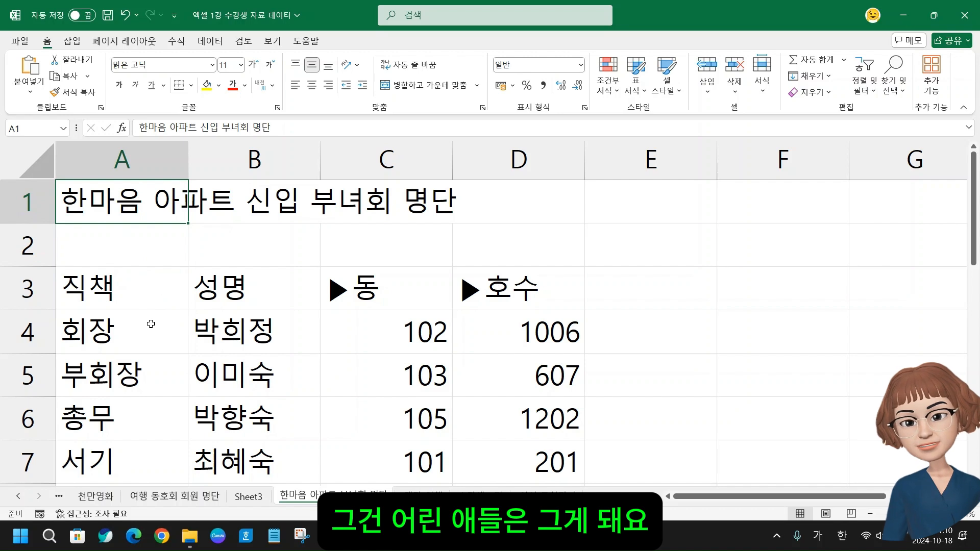
pyautogui.click(106, 290)
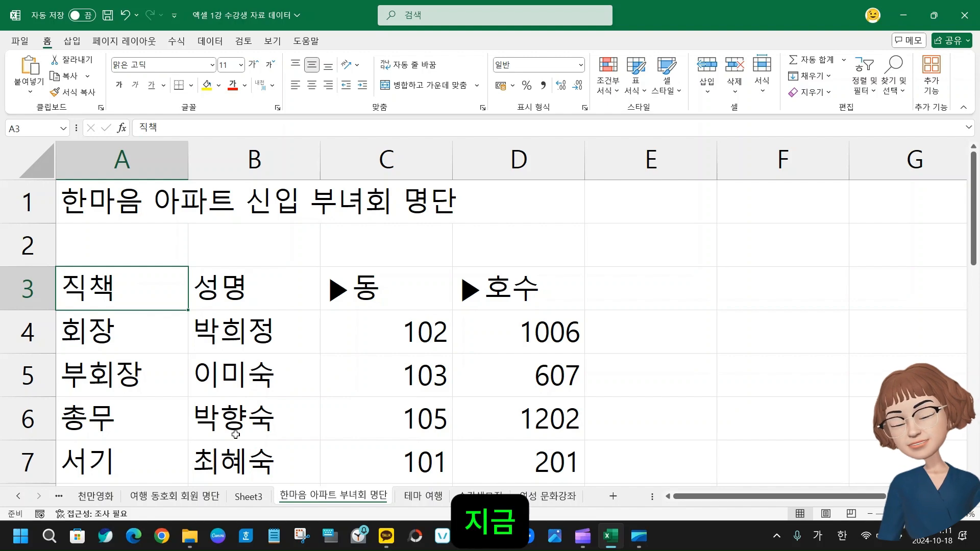
# Return to the 여행 동호회 회원 명단 sheet and examine how the 연락처, 출생년도 and 가입날짜 entries are stored in their cells
pyautogui.click(240, 496)
pyautogui.click(214, 499)
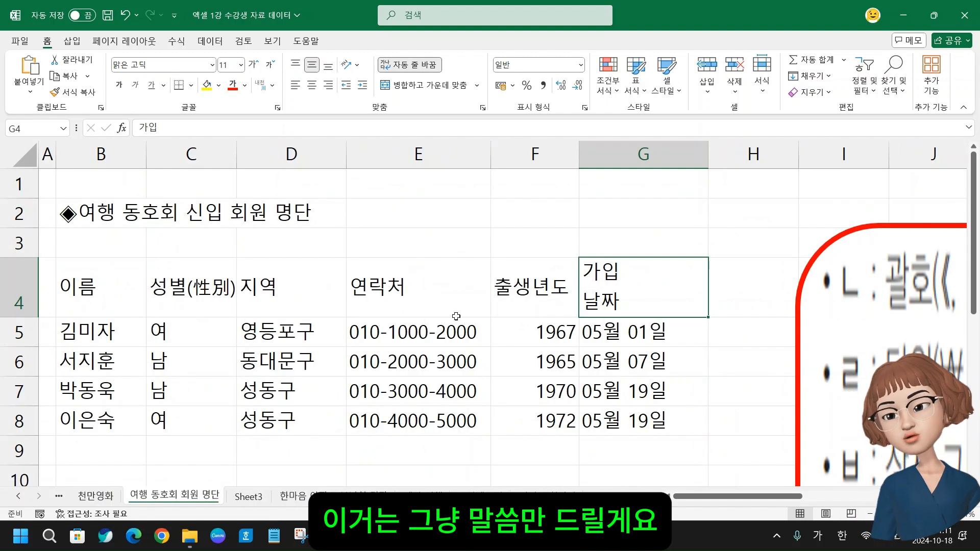
pyautogui.click(417, 329)
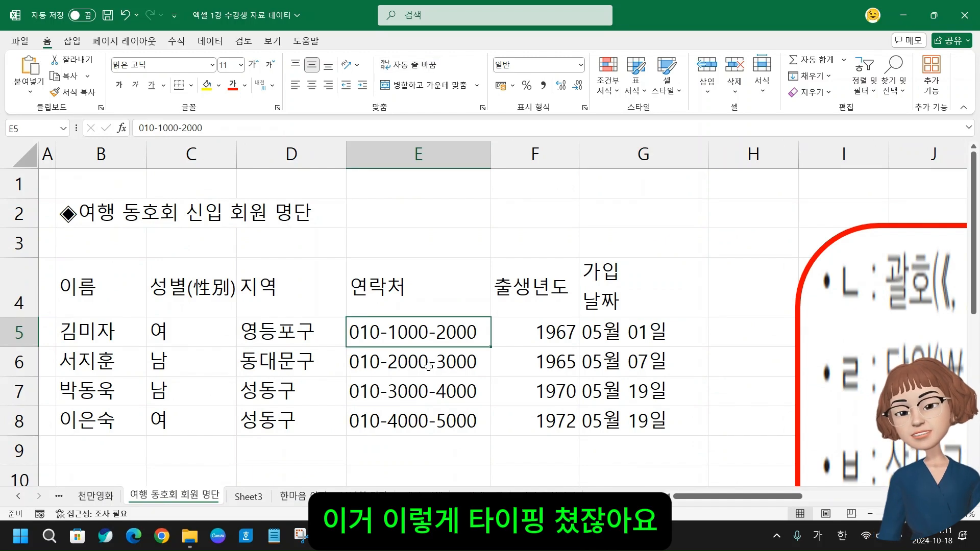
pyautogui.click(440, 367)
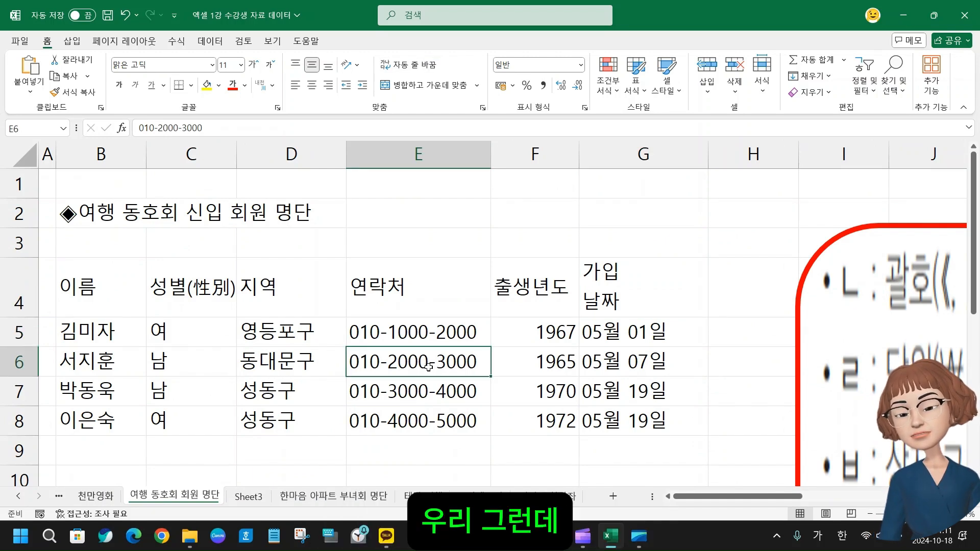
pyautogui.click(435, 333)
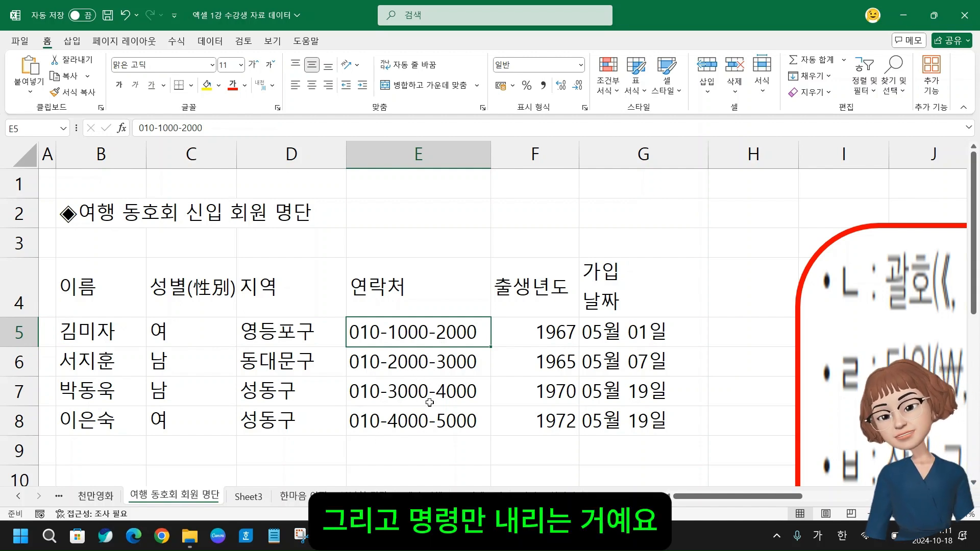
pyautogui.click(562, 338)
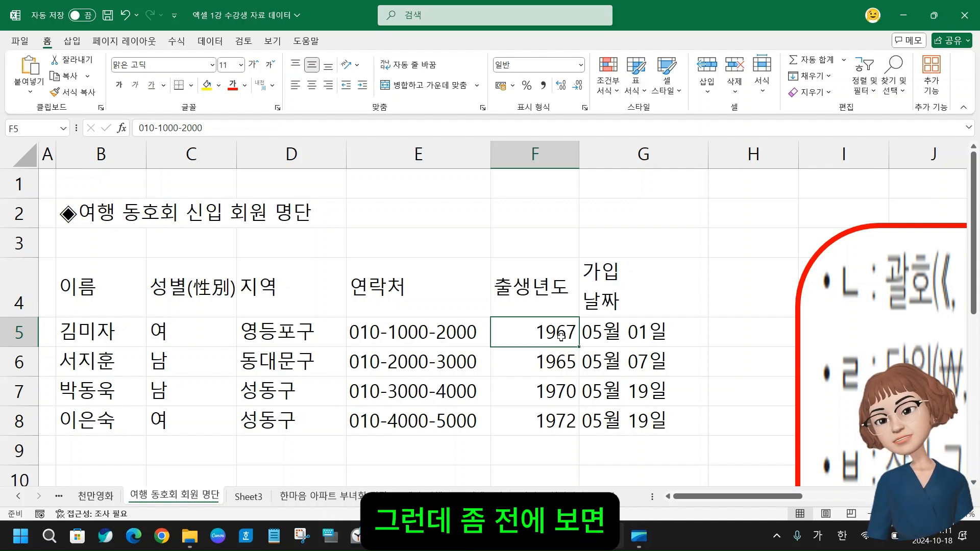
pyautogui.click(610, 335)
pyautogui.click(622, 375)
pyautogui.click(622, 400)
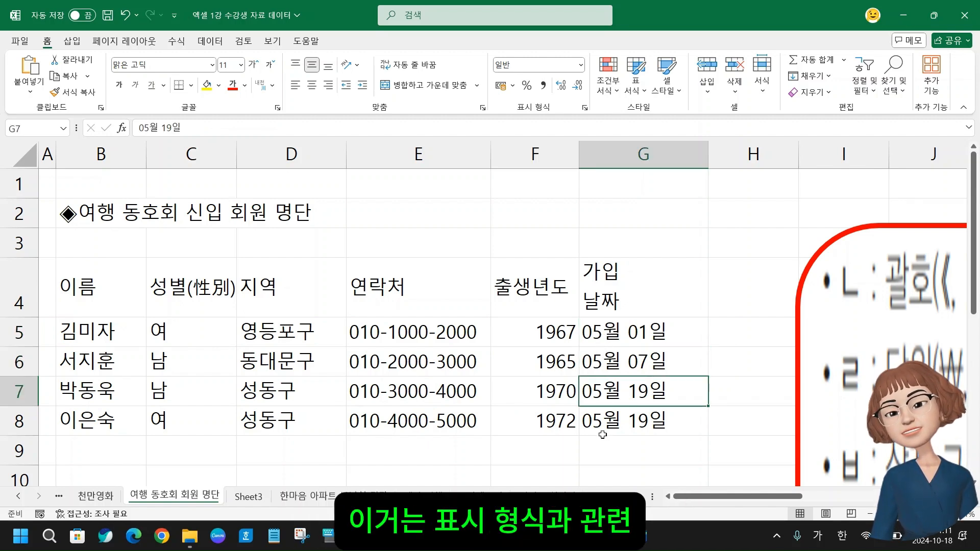
pyautogui.click(428, 252)
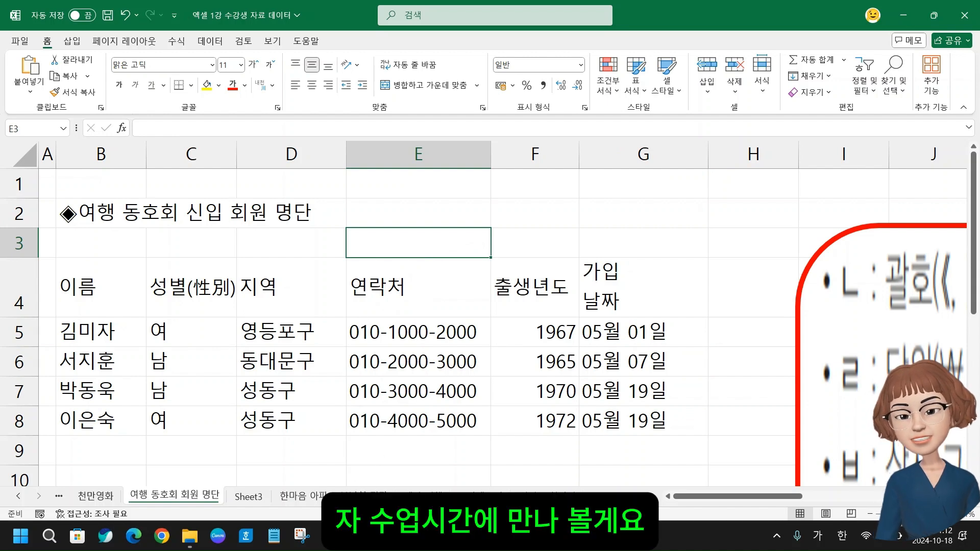
pyautogui.moveTo(582, 539)
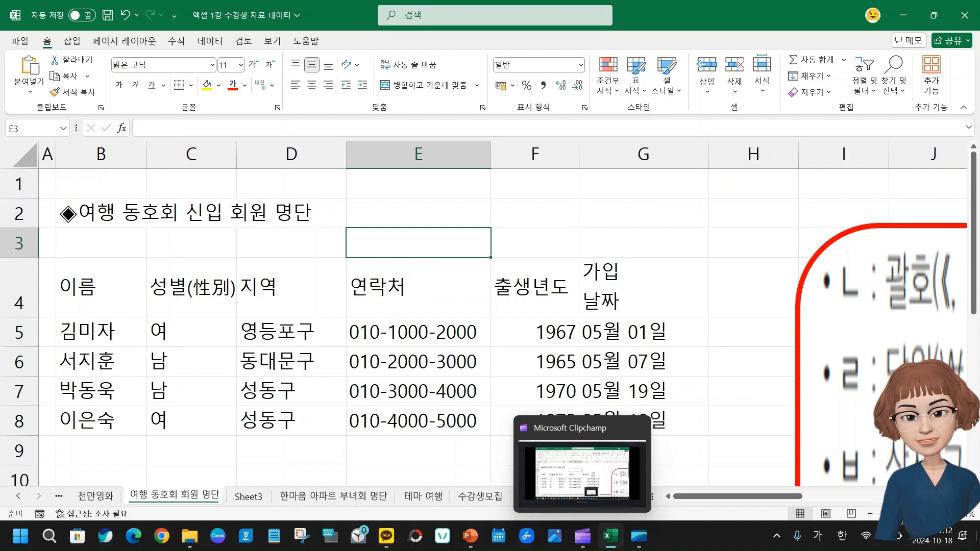